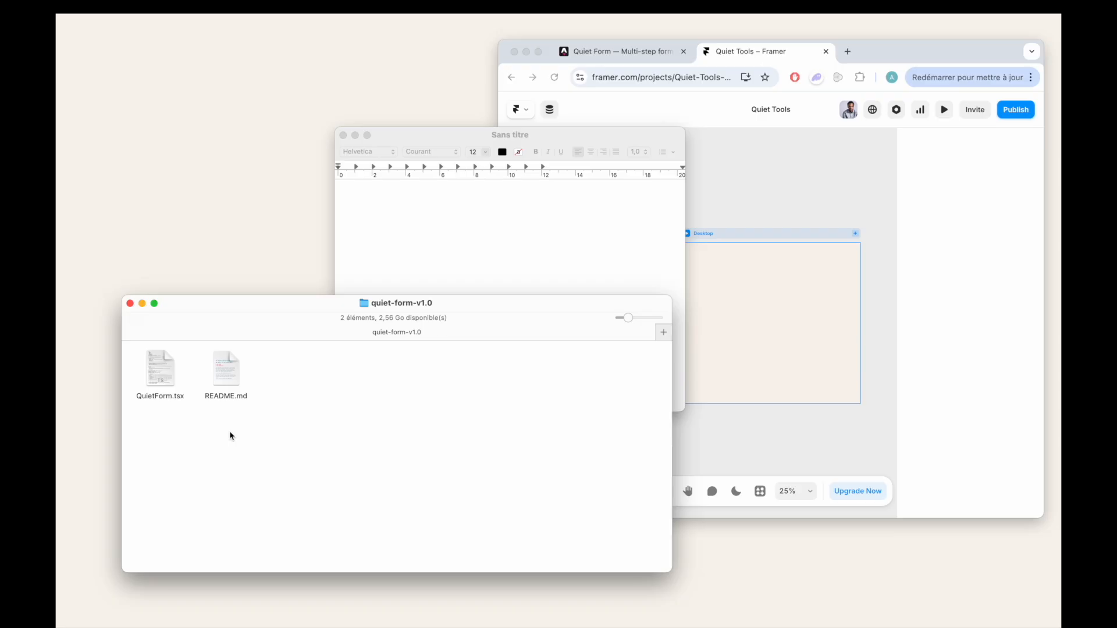
- Open QuietForm.tsx from the quiet-form-v1.0 folder in TextEdit and copy all of its code
right_click(169, 372)
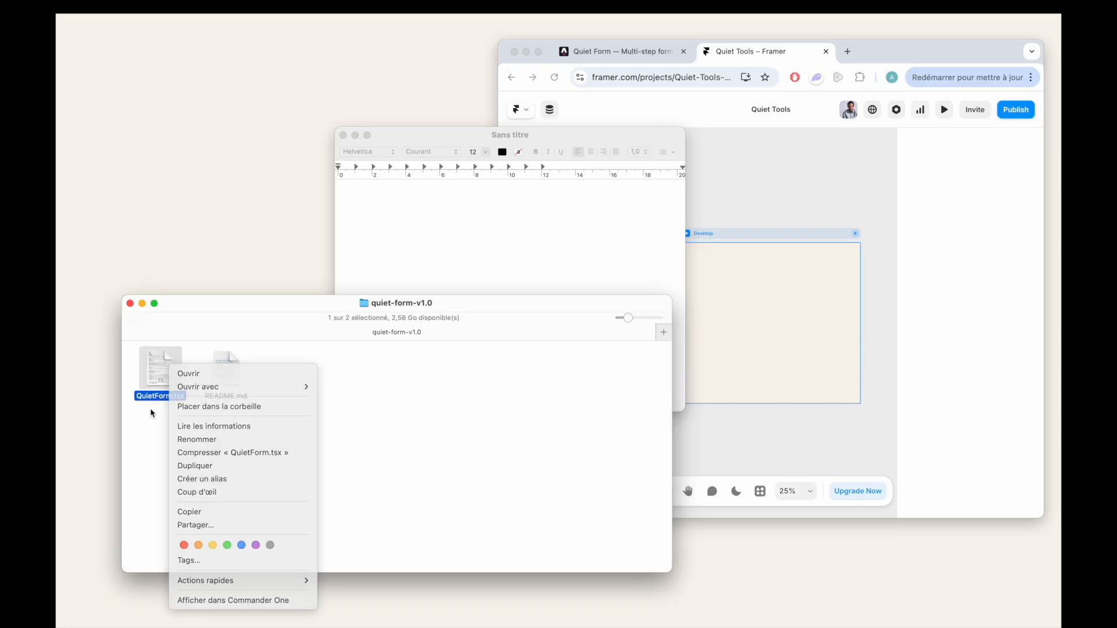
right_click(168, 369)
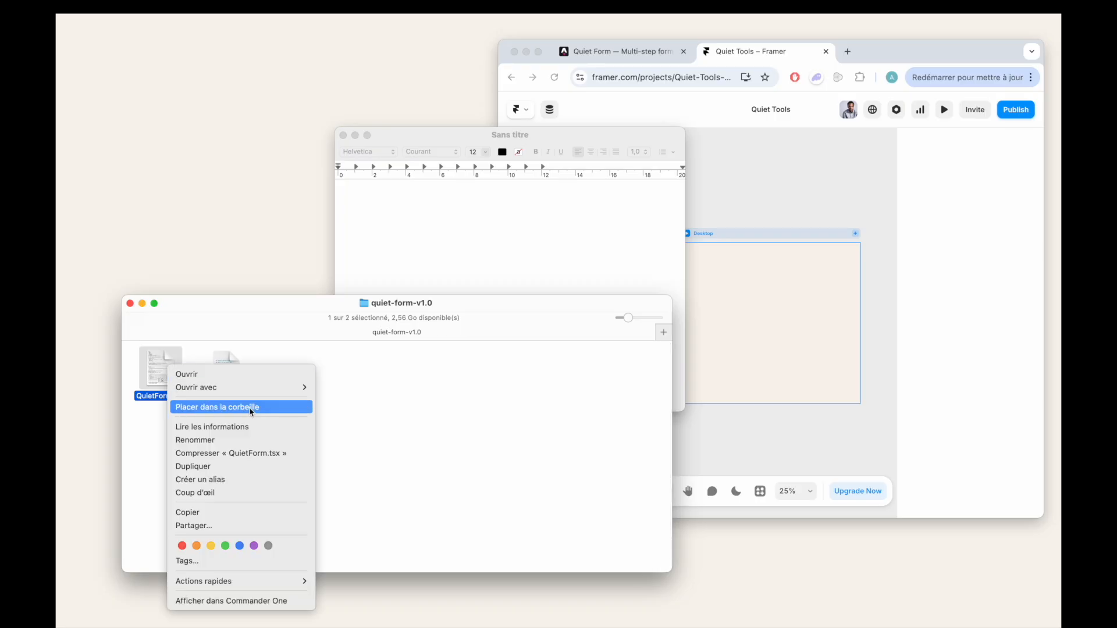
mouse_move(294, 387)
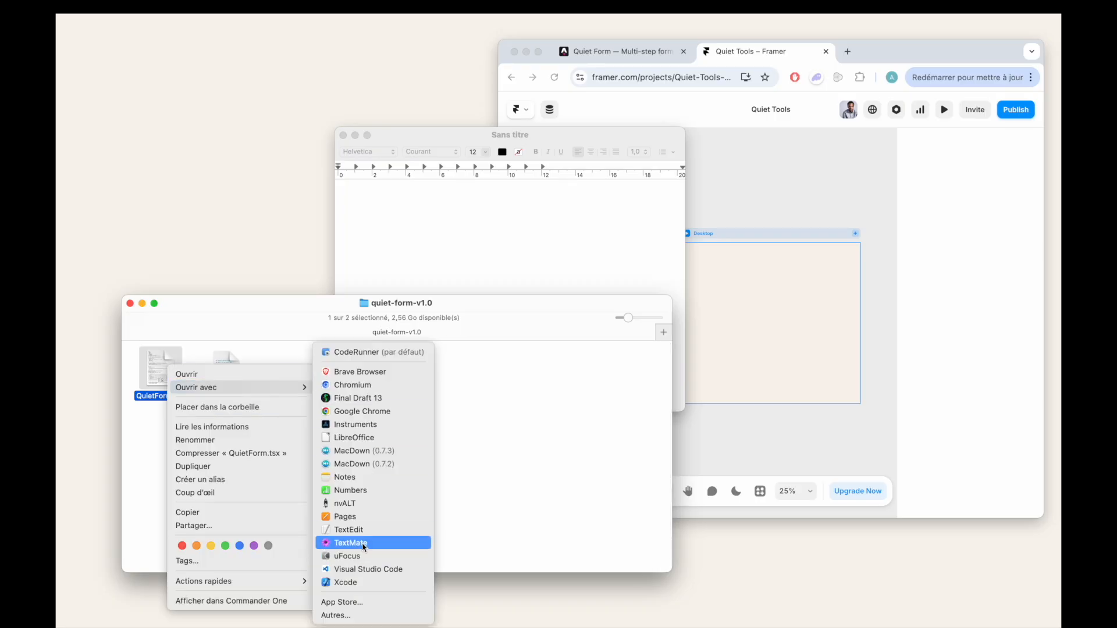
left_click(371, 530)
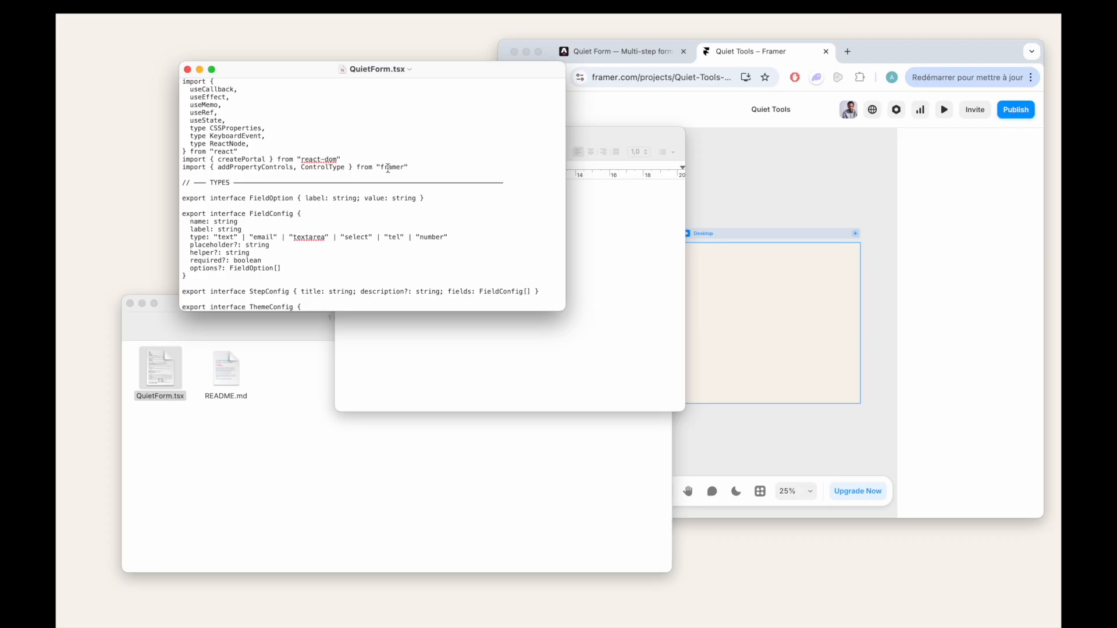
key("super+a")
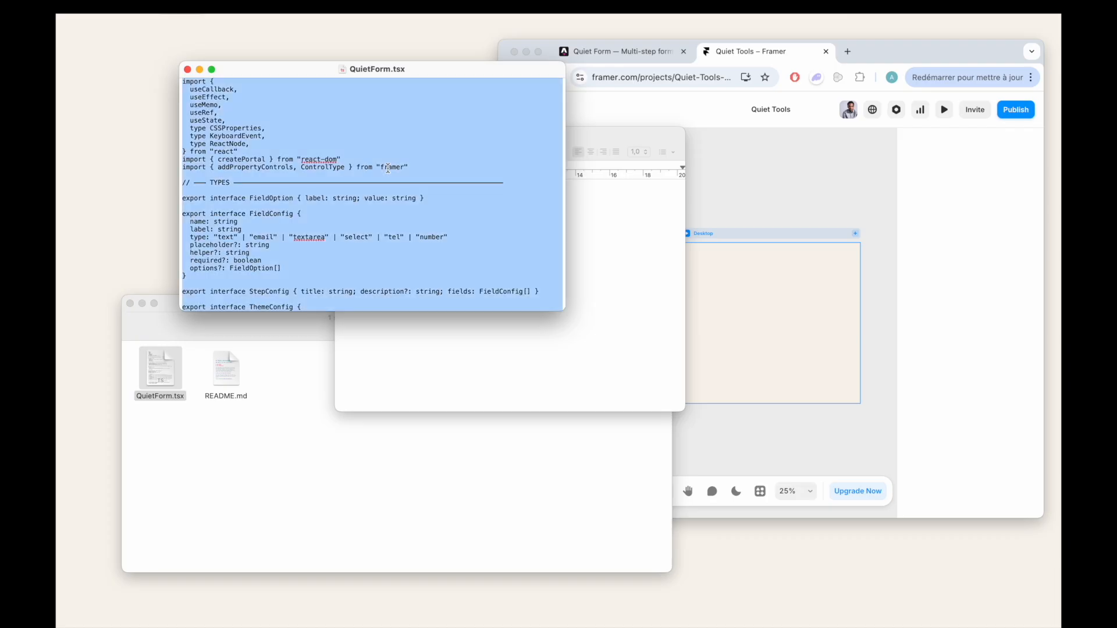
- Switch to the Quiet Tools project in Framer and create a new component code file named Form.tsx
double_click(893, 46)
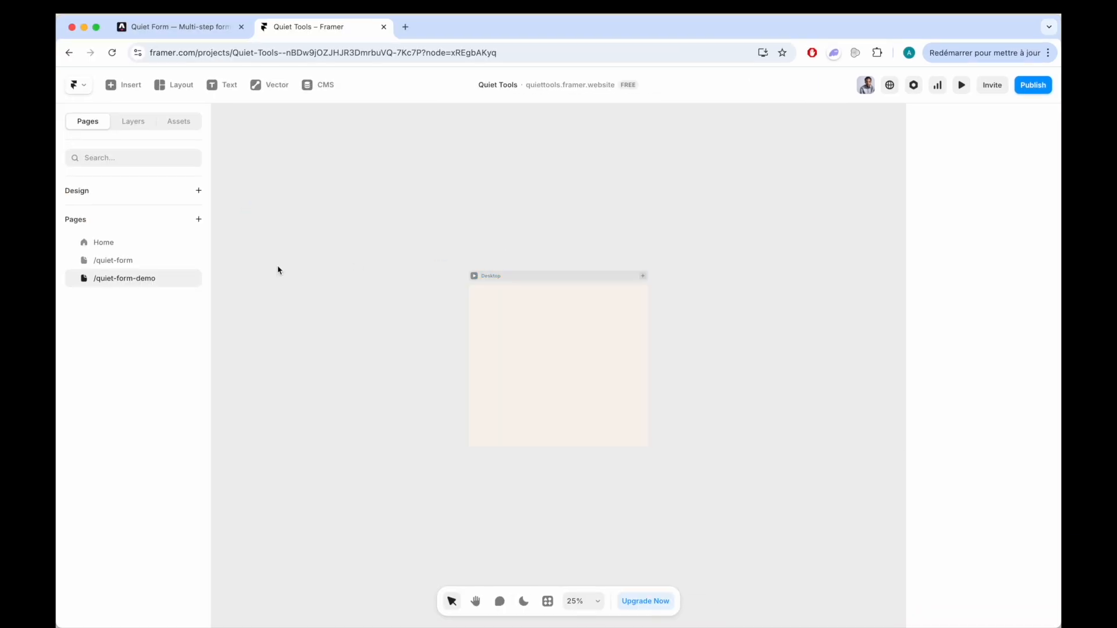
left_click(184, 127)
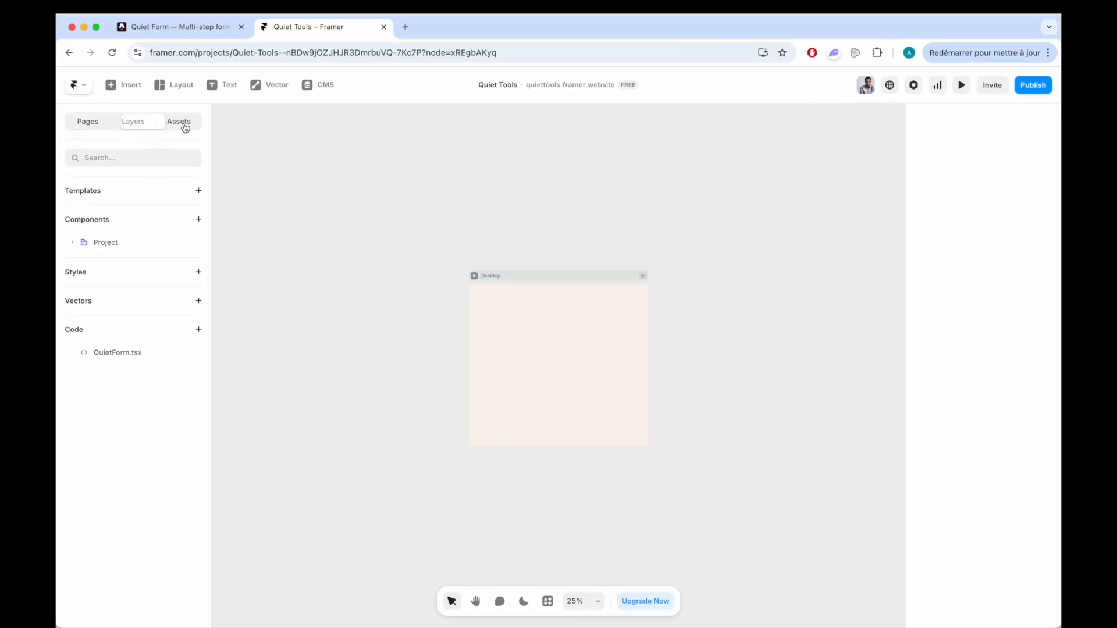
mouse_move(92, 348)
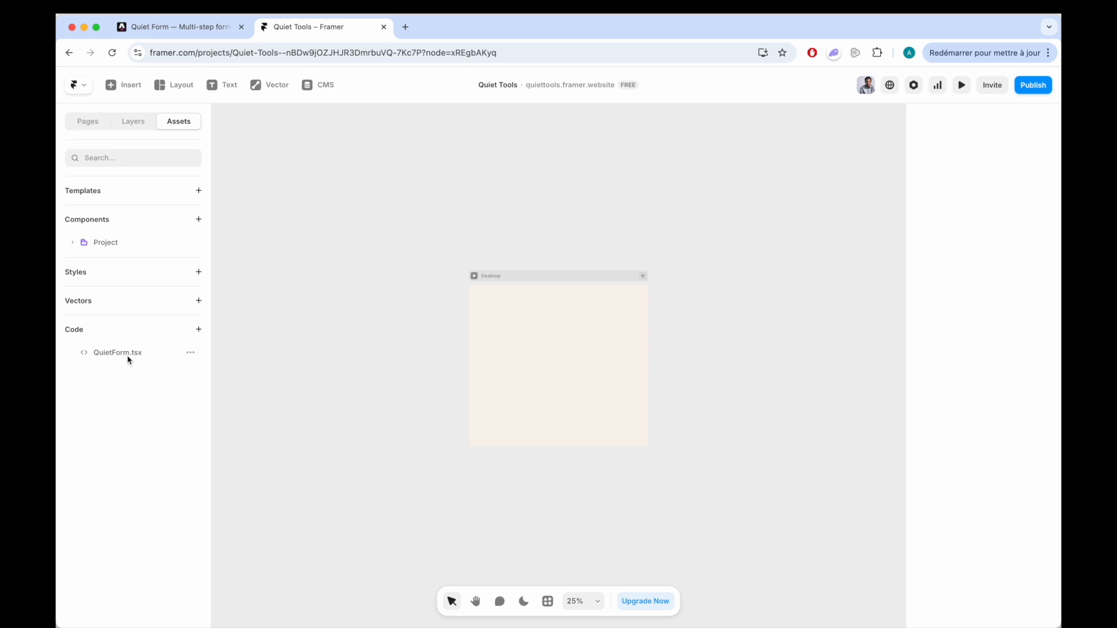
left_click(199, 331)
left_click(235, 348)
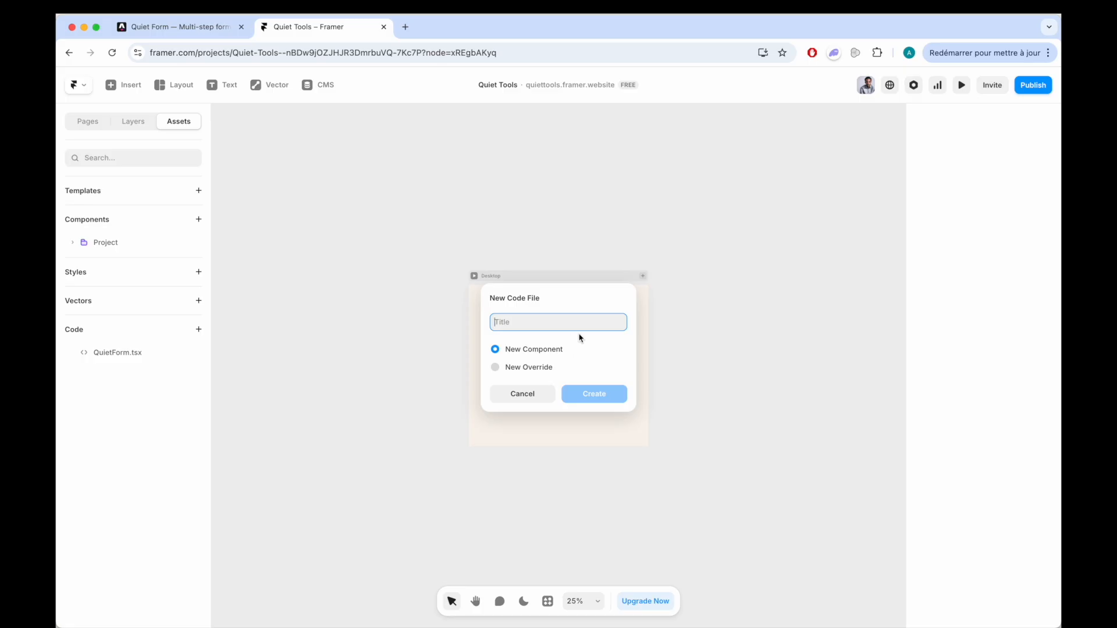
type("Fo")
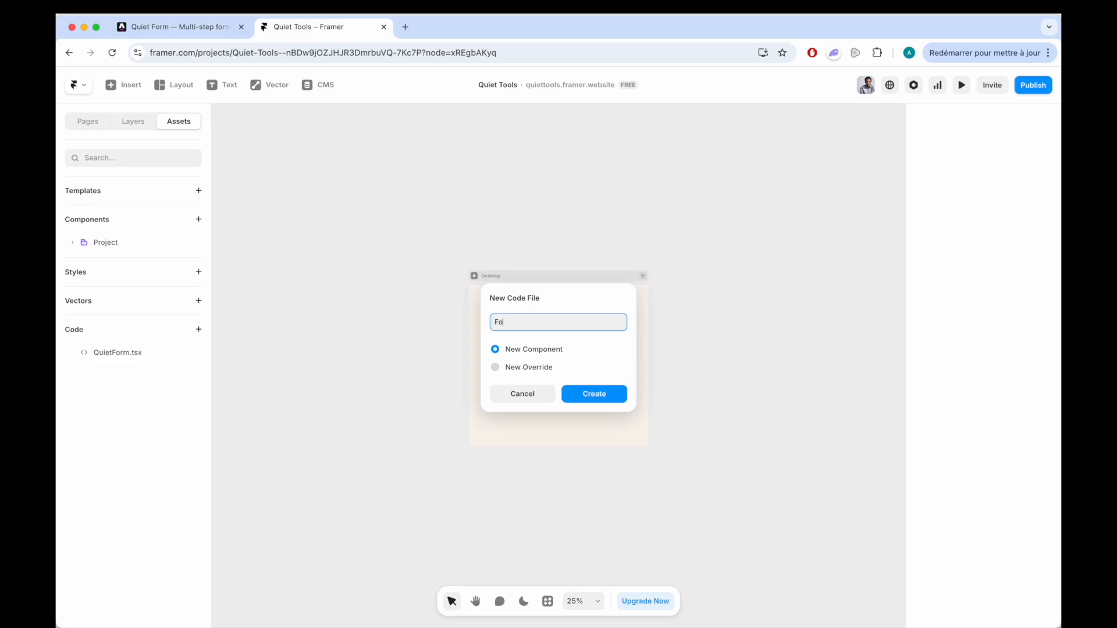
type("rm.tsx")
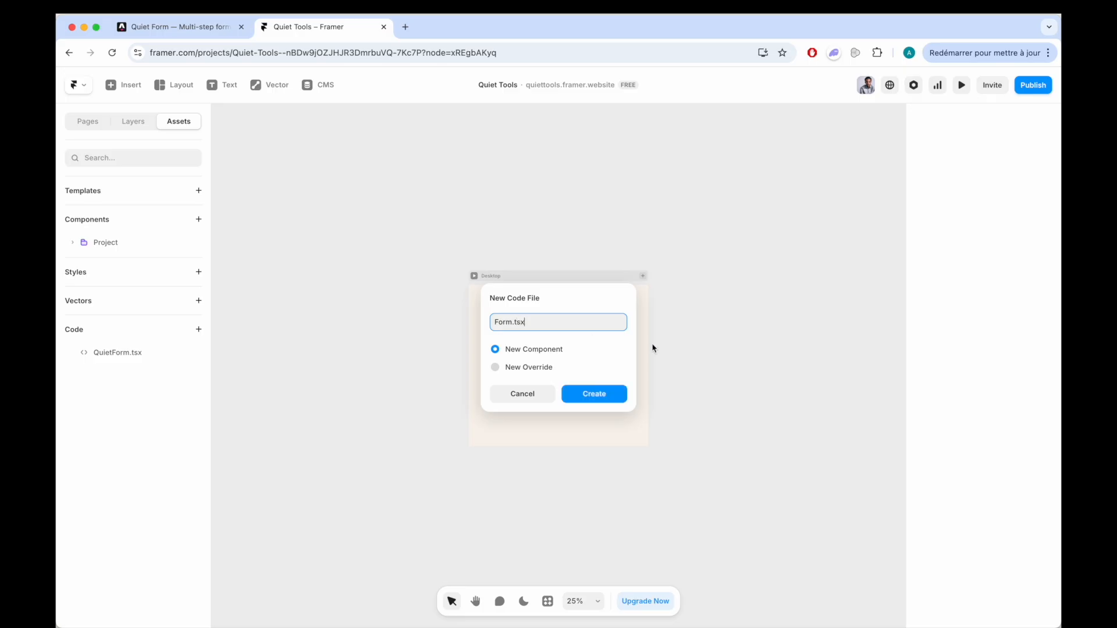
left_click(603, 394)
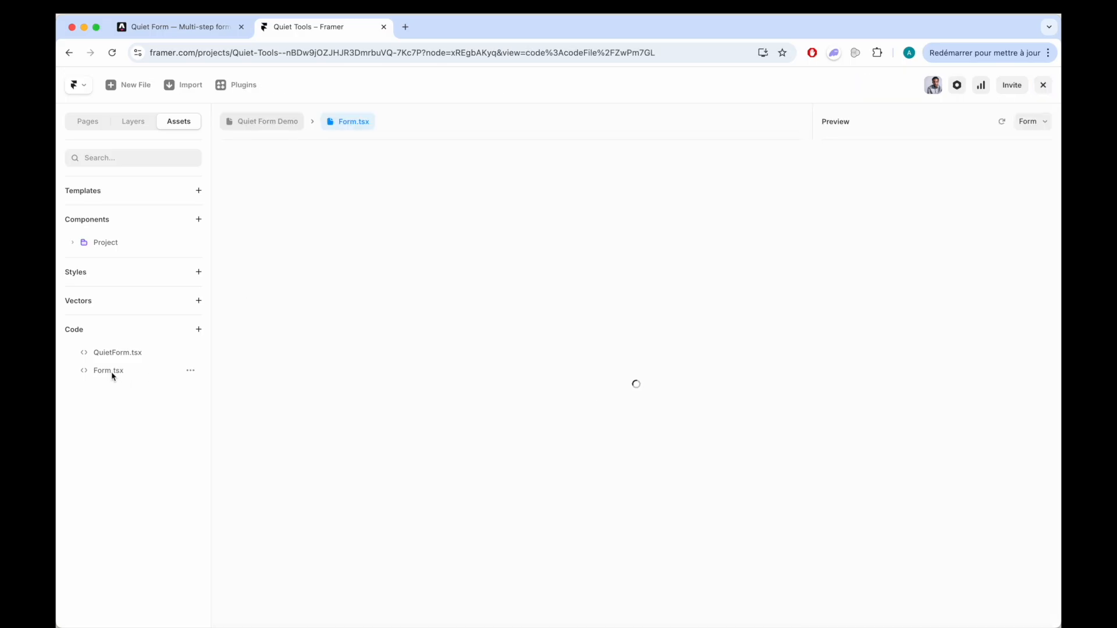
- Replace all the default code in Form.tsx with the copied QuietForm code and save the file
left_click(414, 298)
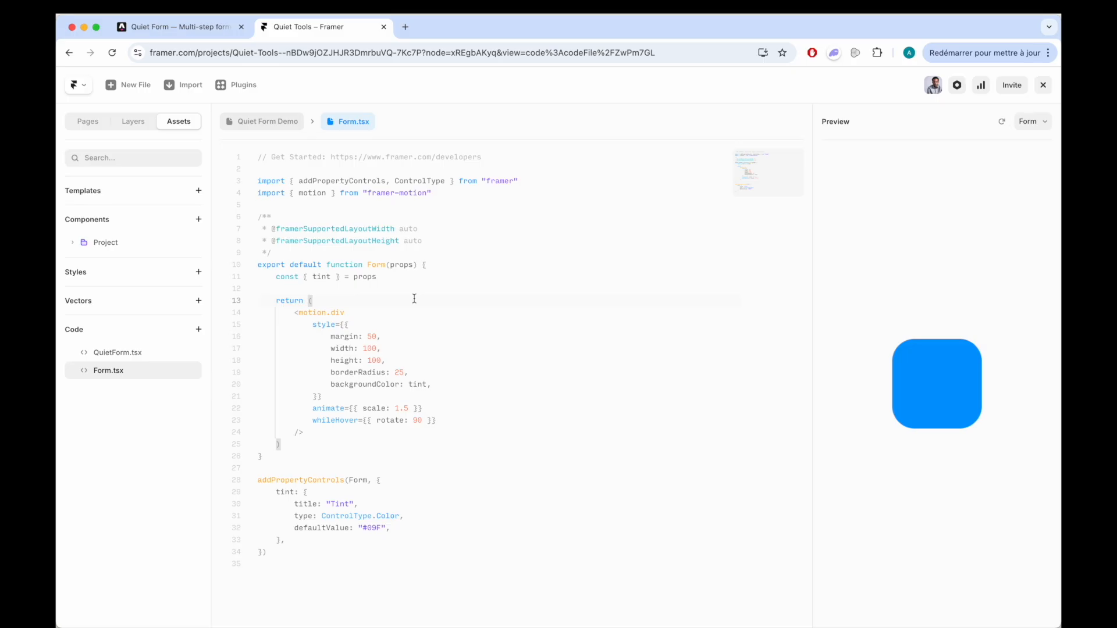
key("super+a")
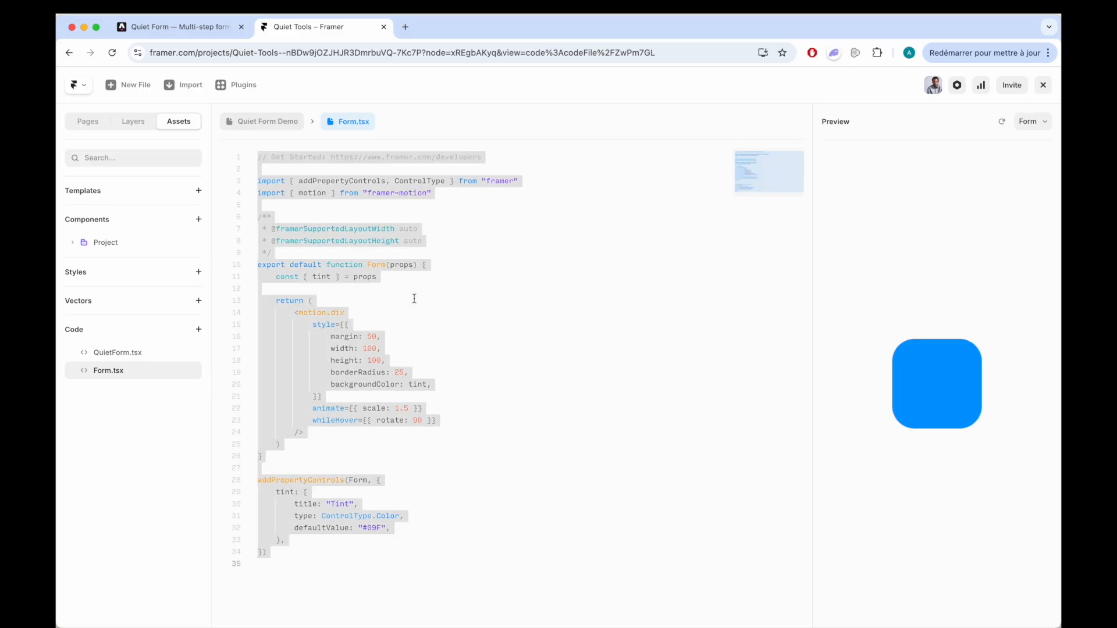
key("BackSpace")
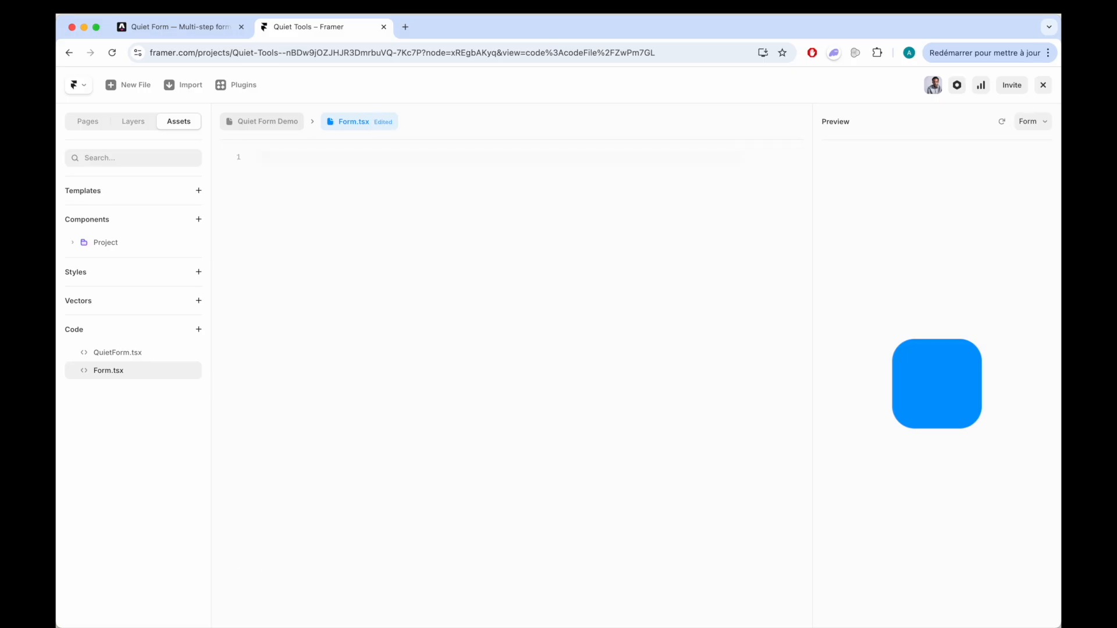
key("super+v")
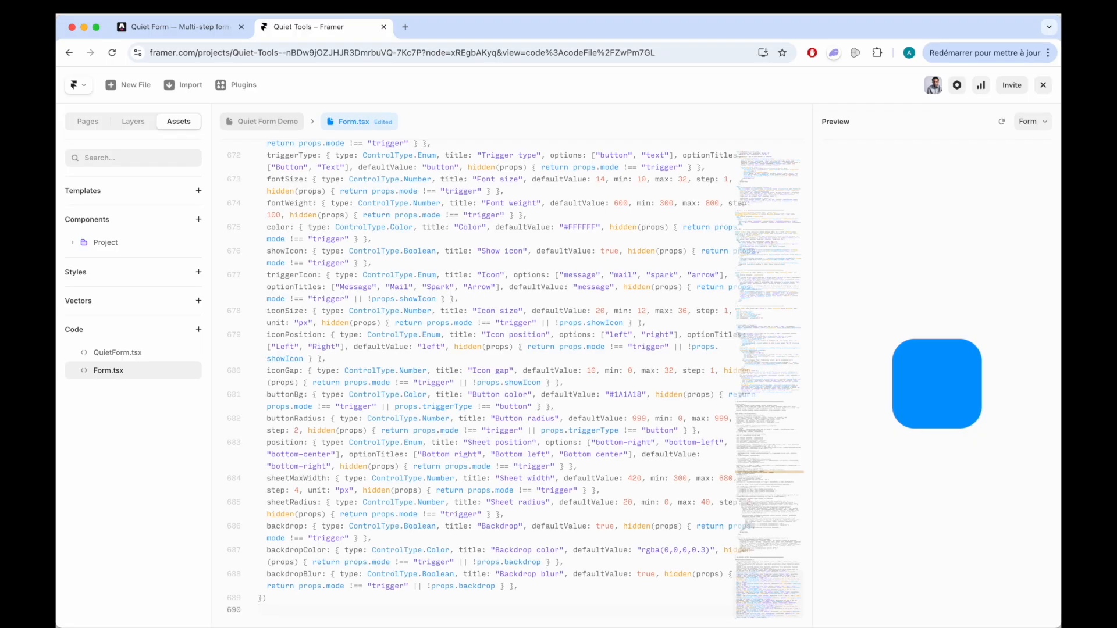
key("super+s")
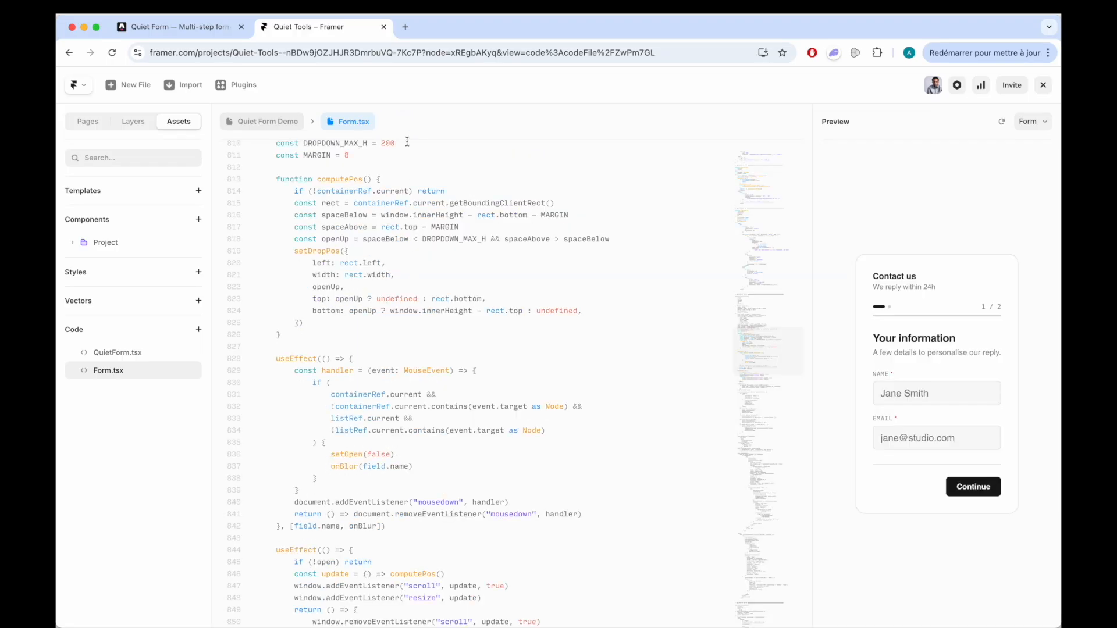
- Return to the Quiet Form Demo page, place the Form.tsx component on the Desktop frame and centre it
left_click(271, 124)
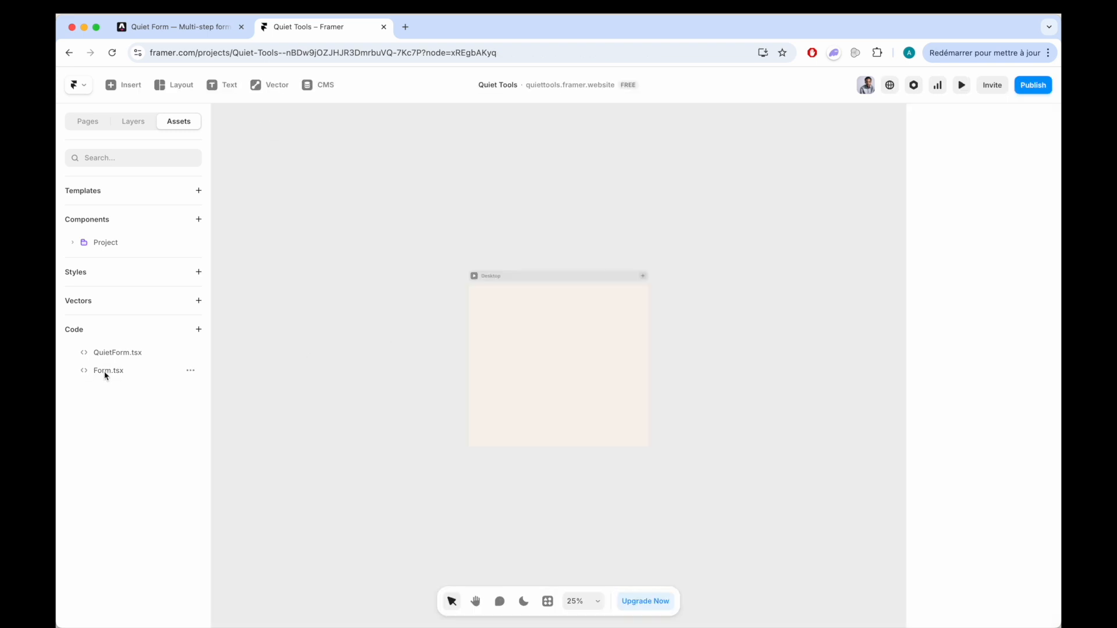
left_click_drag(104, 374, 550, 361)
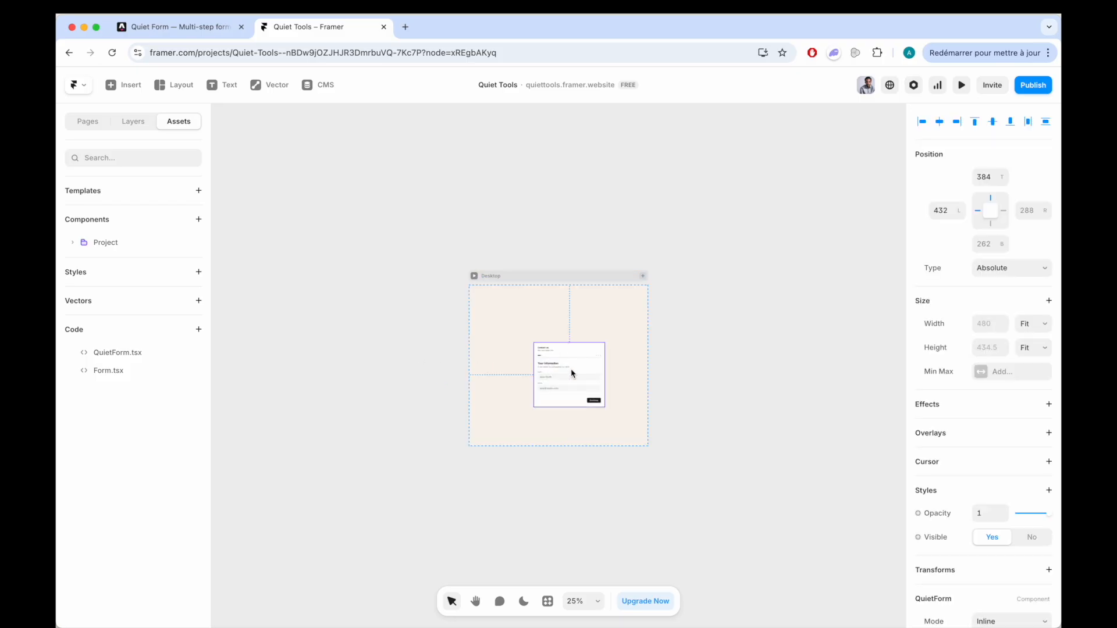
key("shift+1")
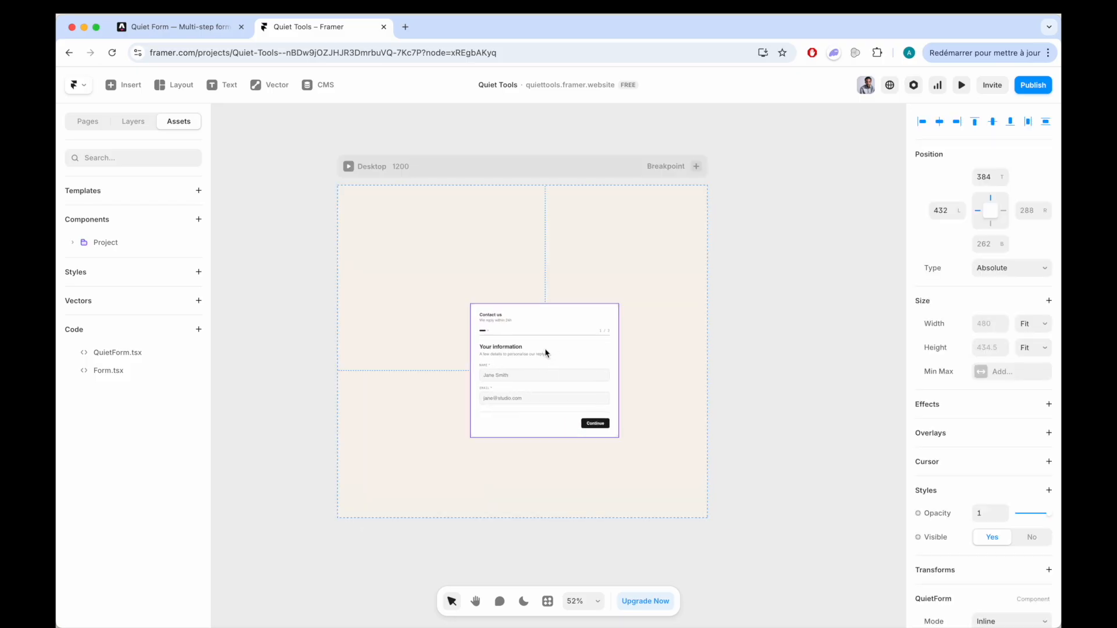
left_click_drag(544, 348, 533, 338)
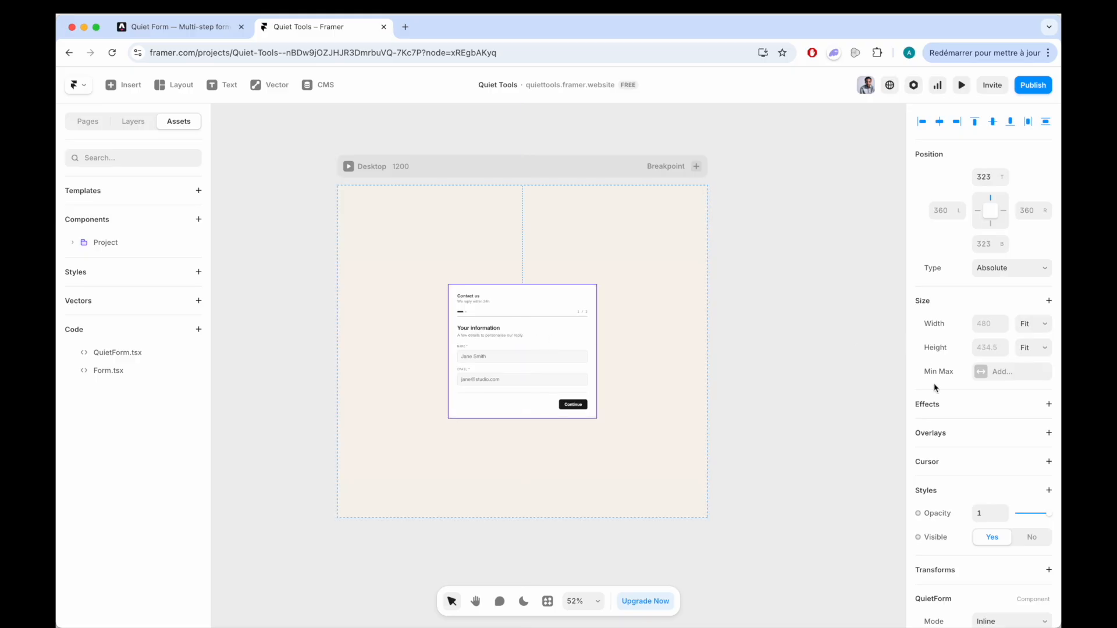
- Try the Trigger mode on the placed form component and set its mode back to Inline
scroll(935, 388, "down", 2)
scroll(935, 388, "down", 10)
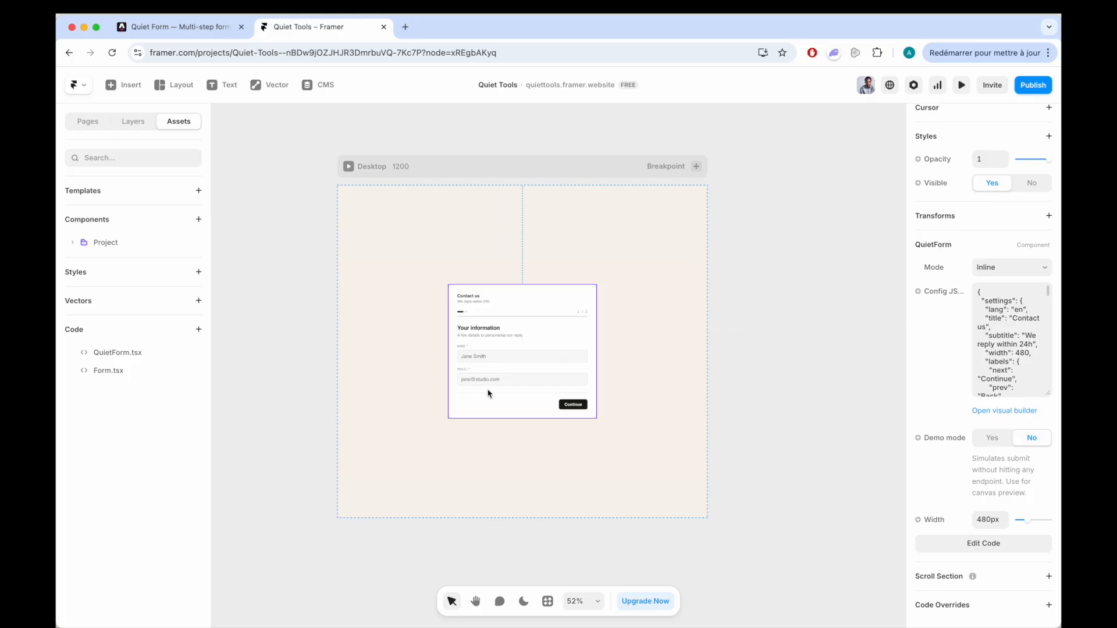
left_click(1011, 268)
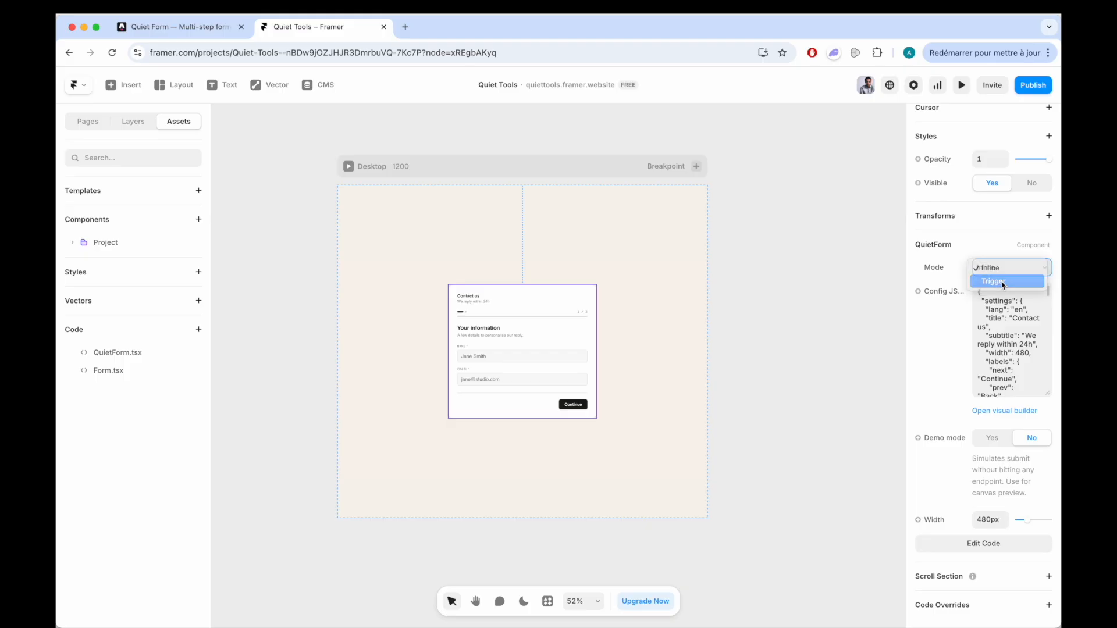
left_click(1003, 283)
left_click(1009, 271)
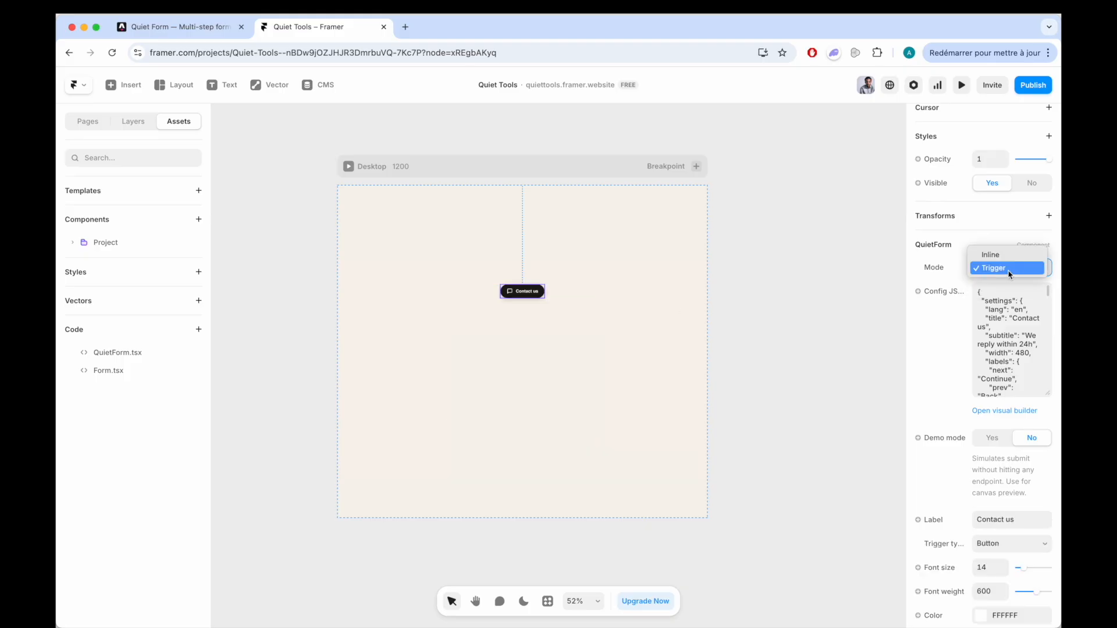
left_click(1000, 256)
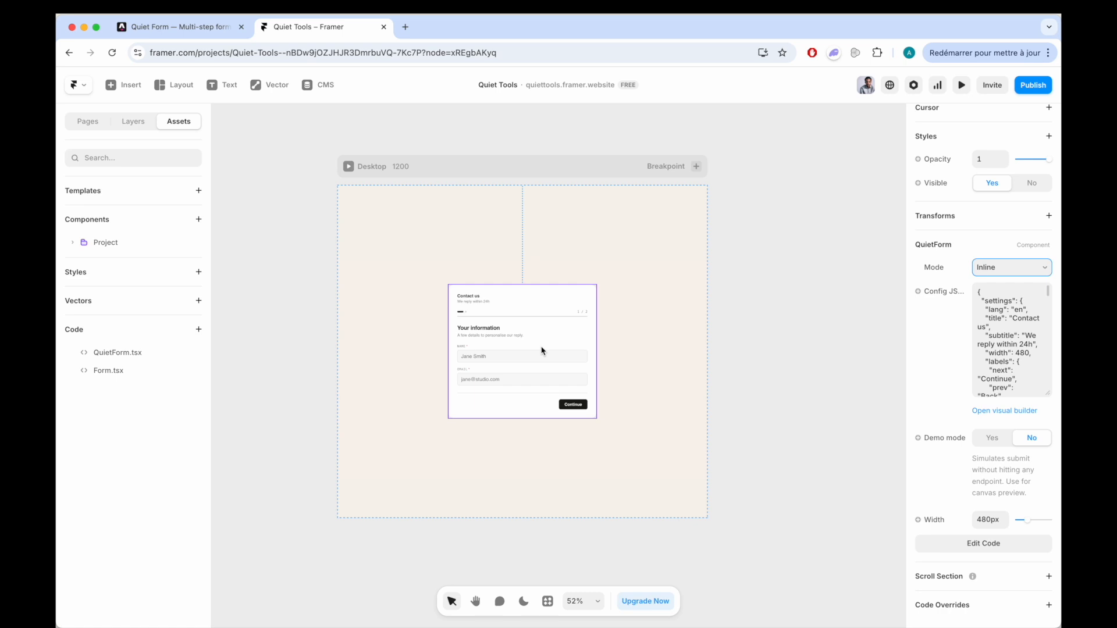
- Open the form component's visual builder and load the Contact form example
left_click(1004, 411)
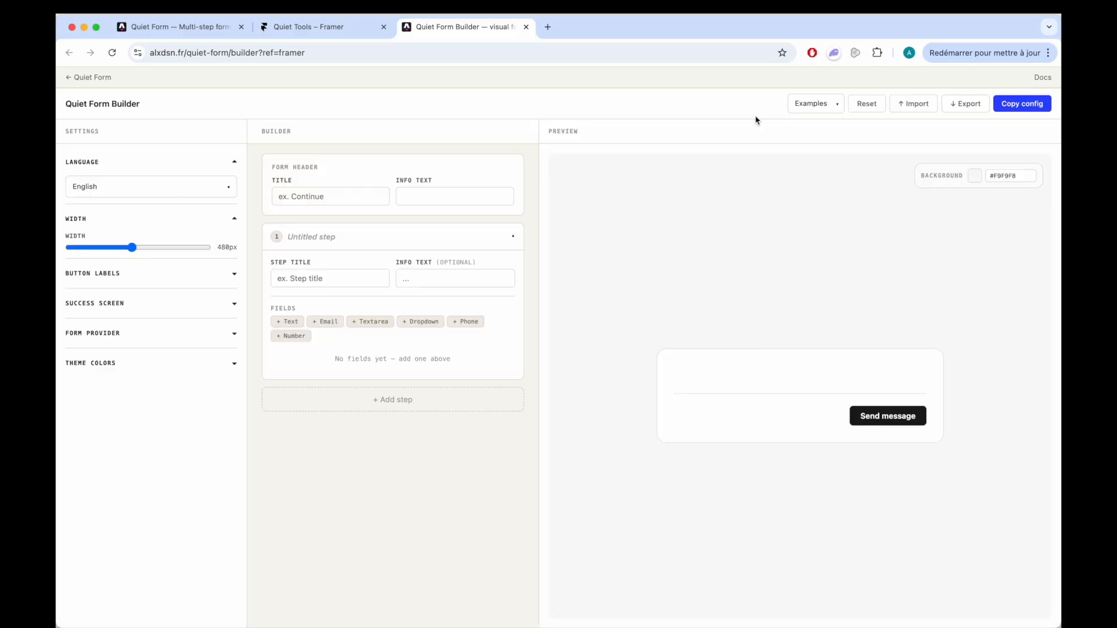
left_click(824, 107)
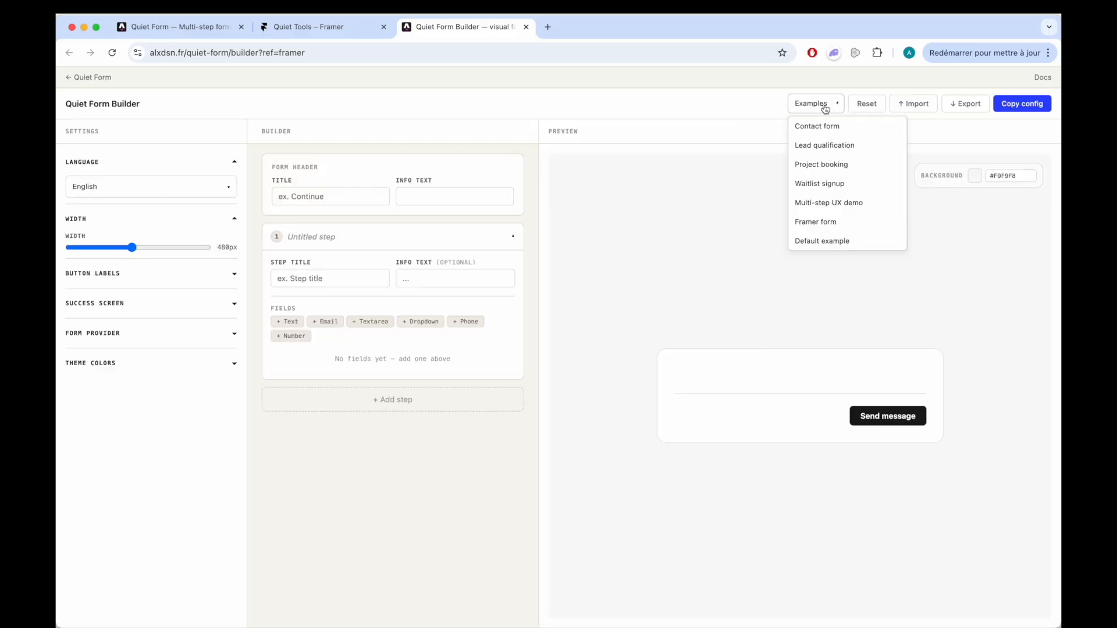
left_click(820, 129)
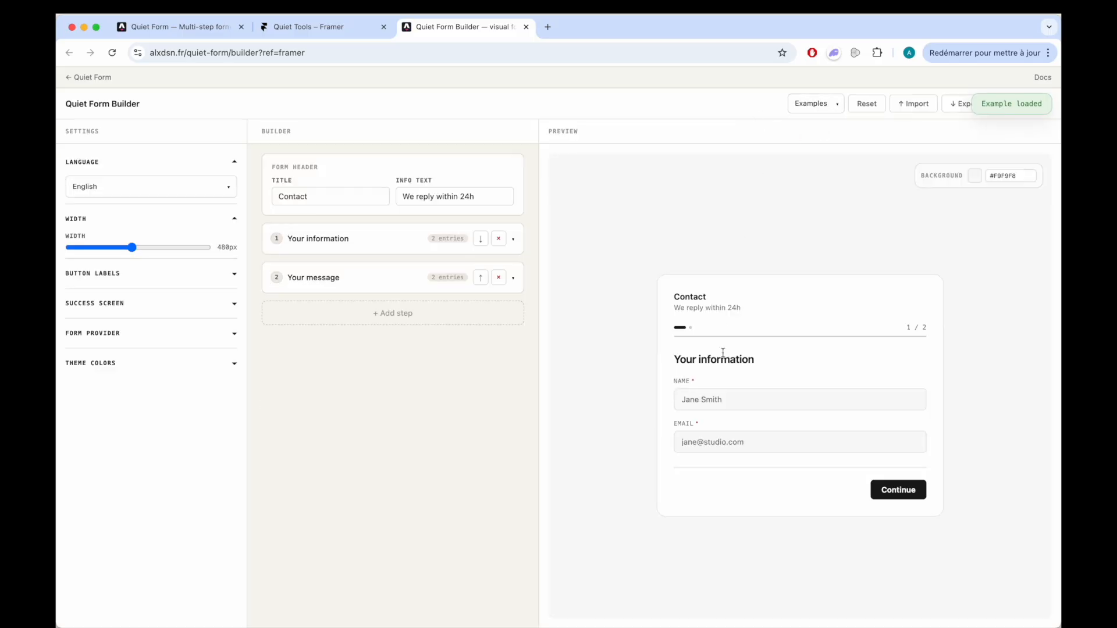
- Try the Lead qualification and Project booking examples in the builder and reset the form to blank
left_click(836, 111)
left_click(824, 145)
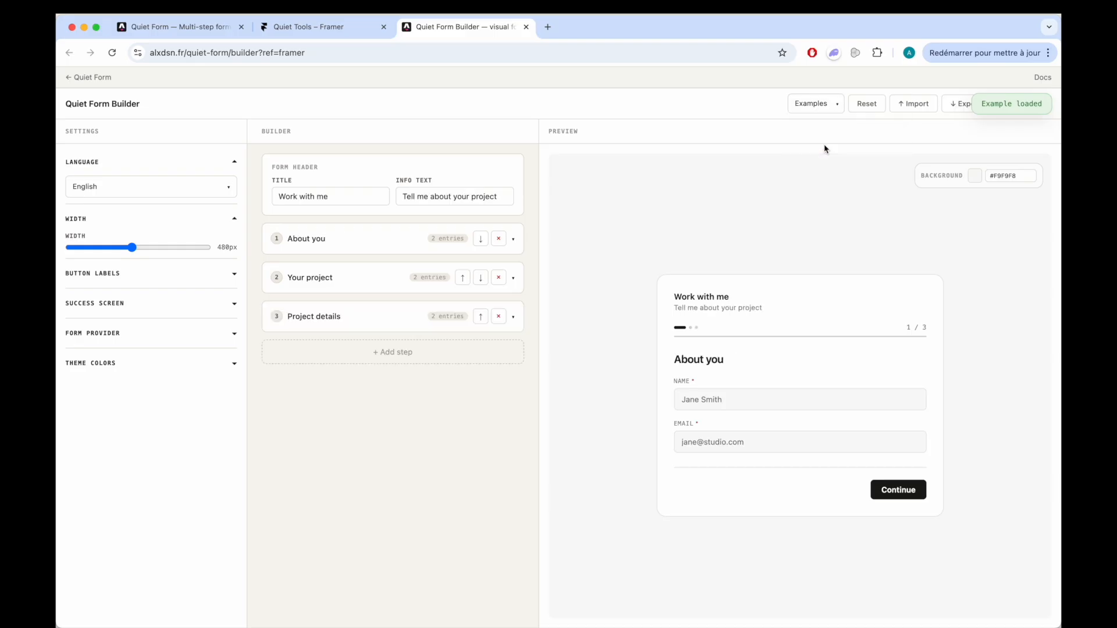
left_click(828, 105)
left_click(819, 164)
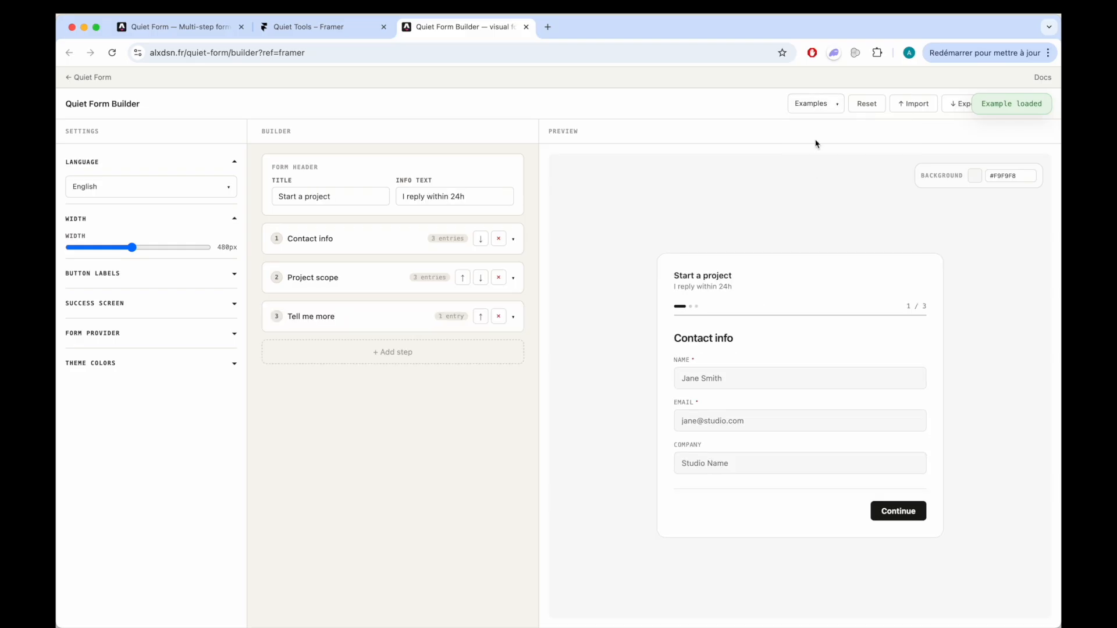
left_click(817, 107)
left_click(820, 164)
left_click(867, 105)
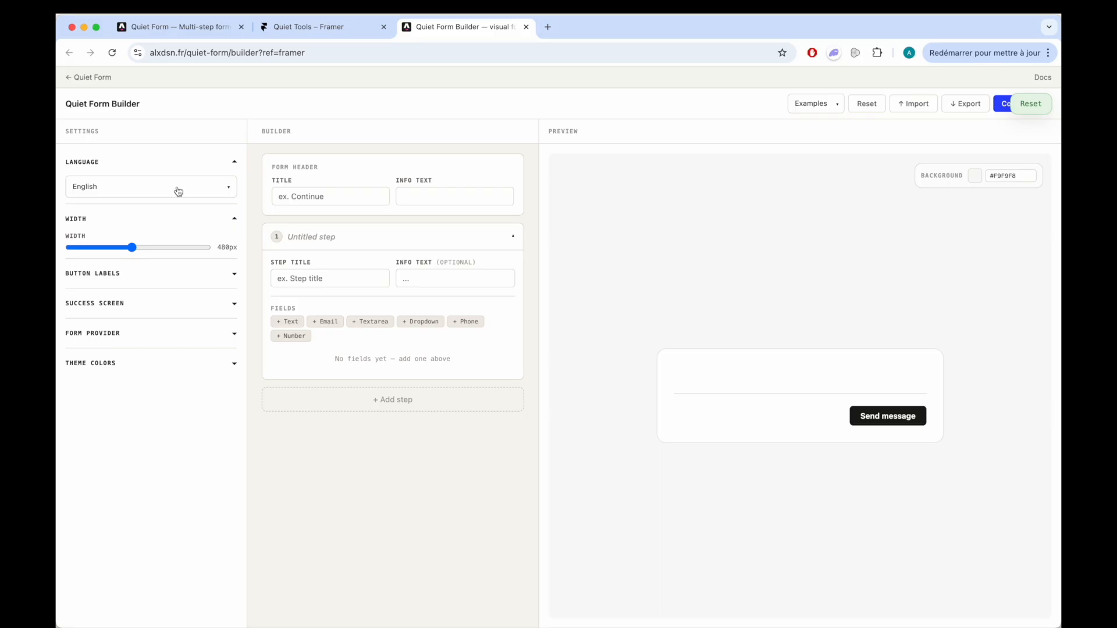
- Change the builder's language setting to Français and to Español
left_click(155, 190)
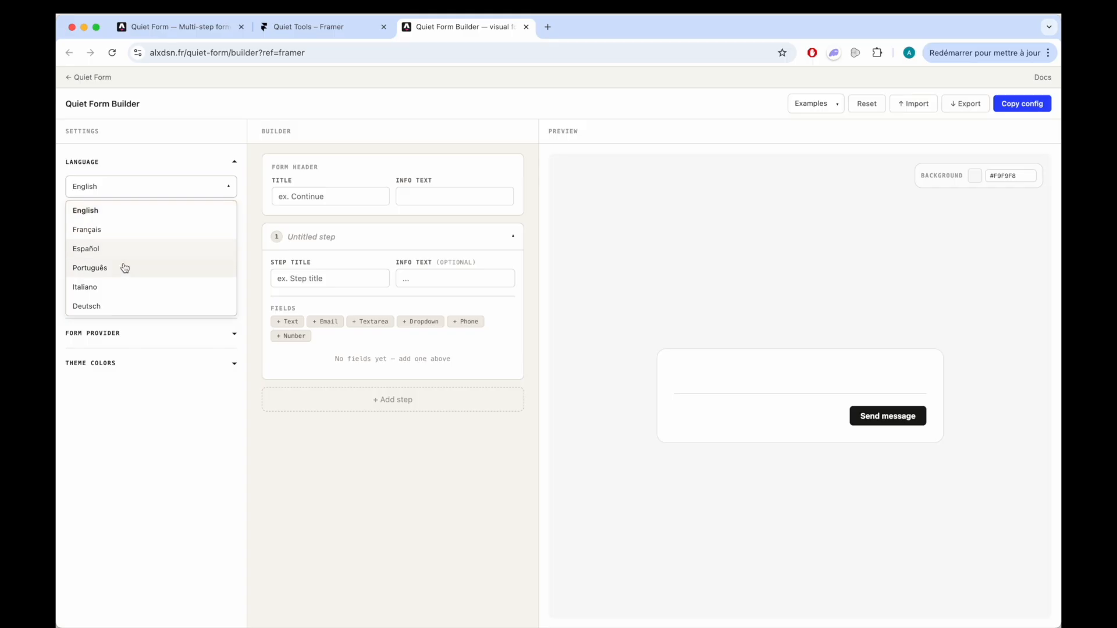
left_click(122, 231)
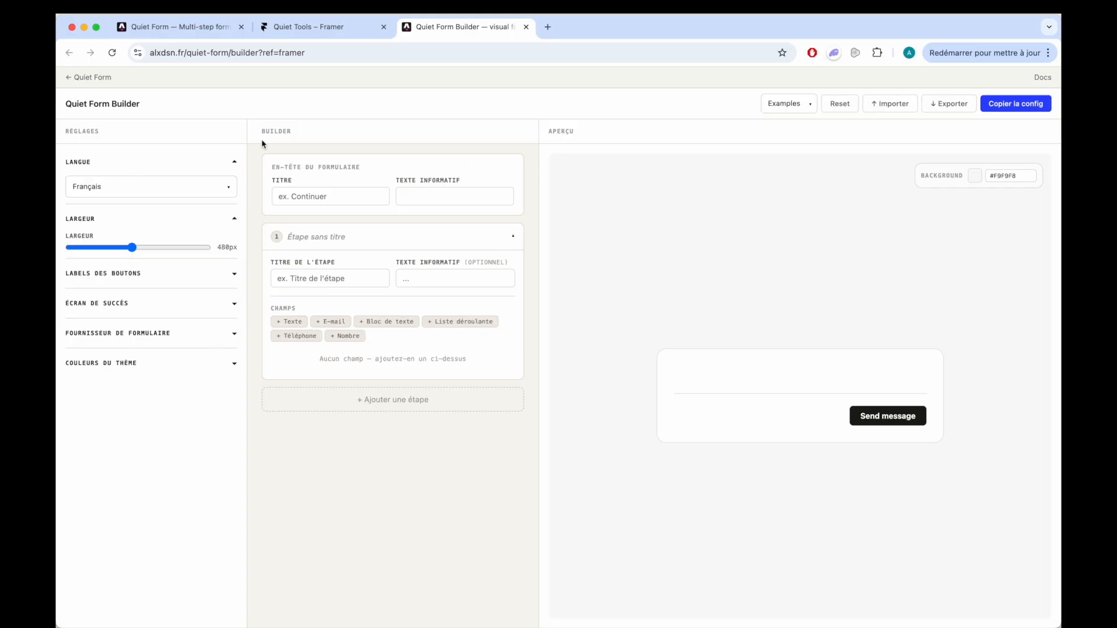
left_click(136, 187)
left_click(121, 249)
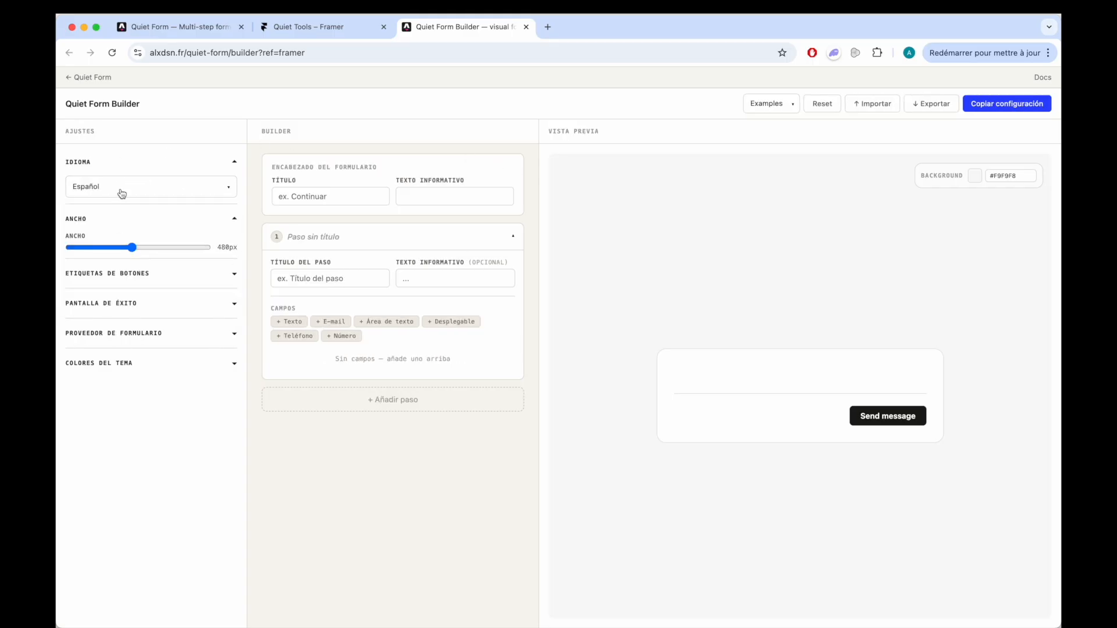
- Try Português, Italiano and Deutsch as the builder's language and set it back to English
left_click(124, 186)
left_click(119, 266)
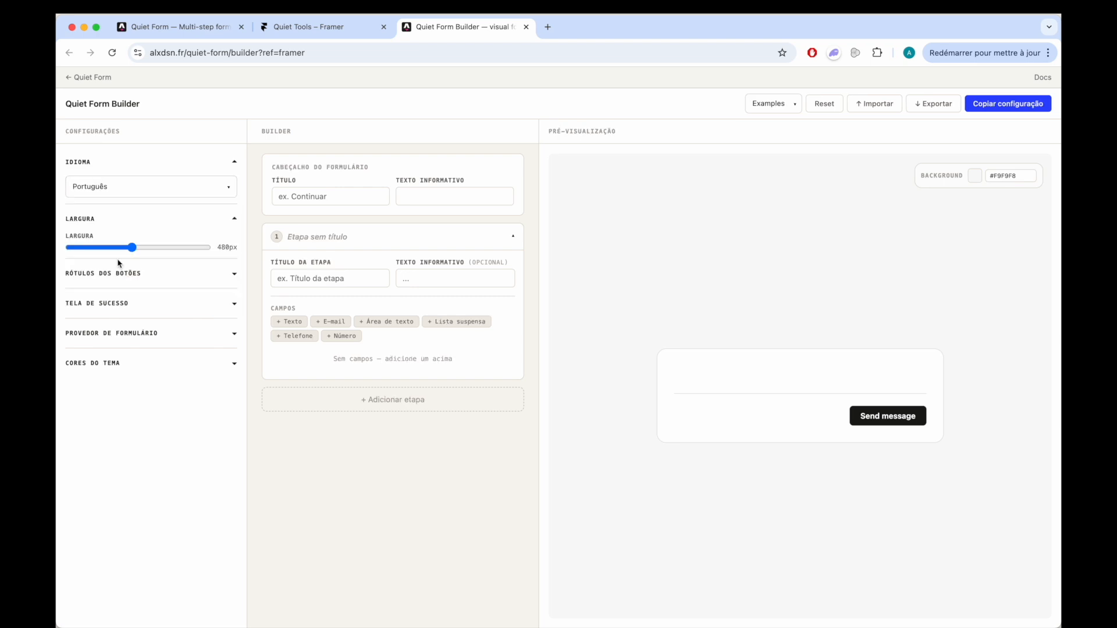
left_click(138, 186)
left_click(127, 290)
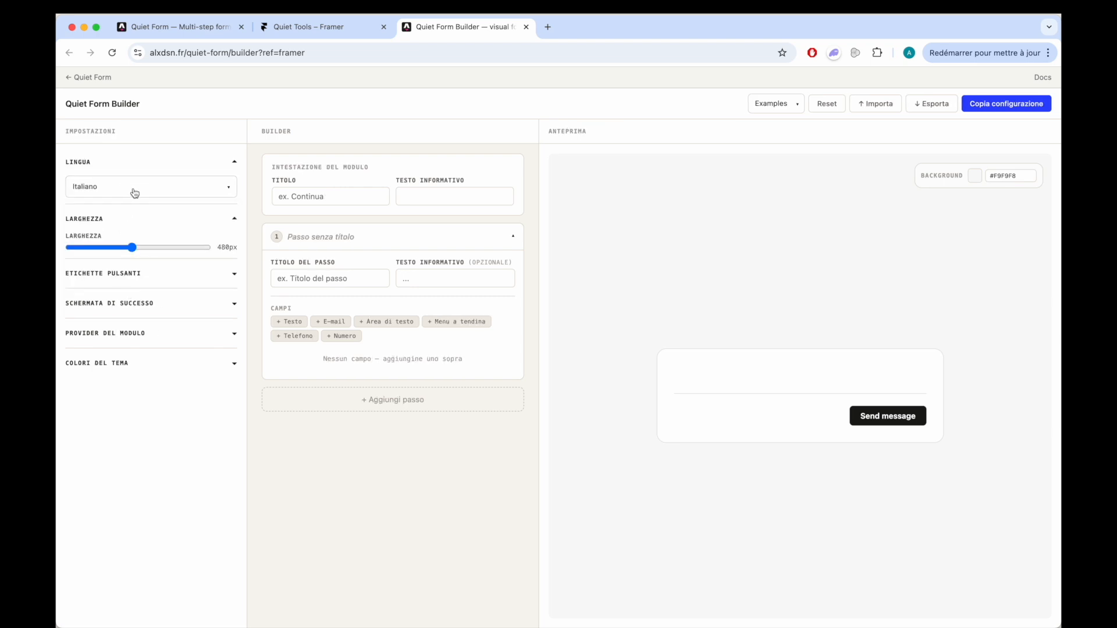
left_click(135, 189)
left_click(130, 305)
left_click(125, 194)
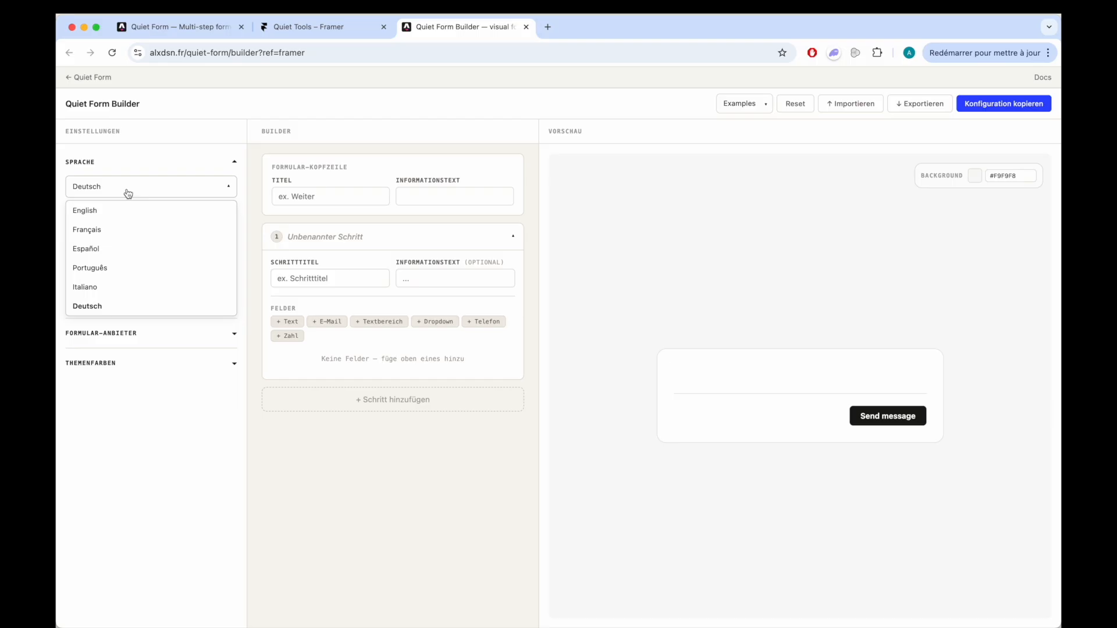
left_click(126, 212)
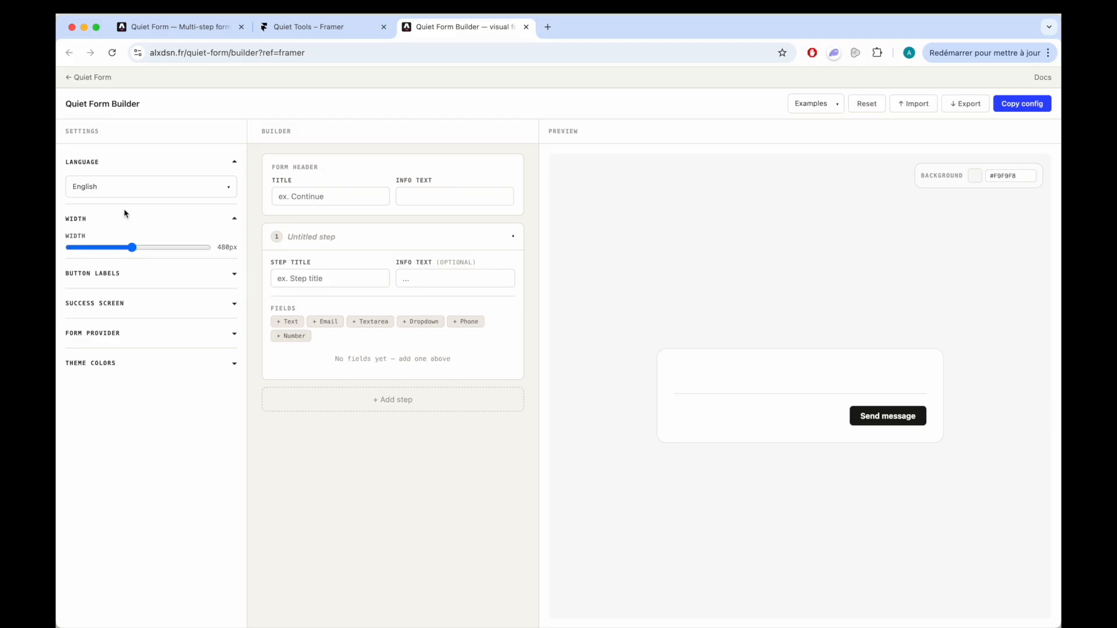
- Set the form header's title to "Contact us"
left_click(342, 196)
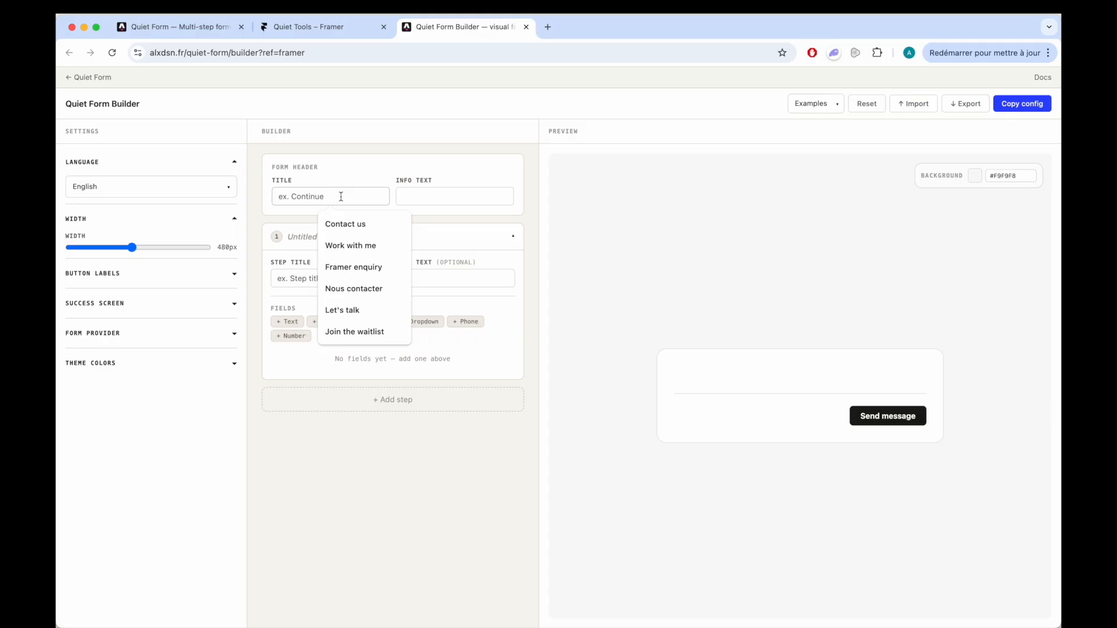
type("Cont")
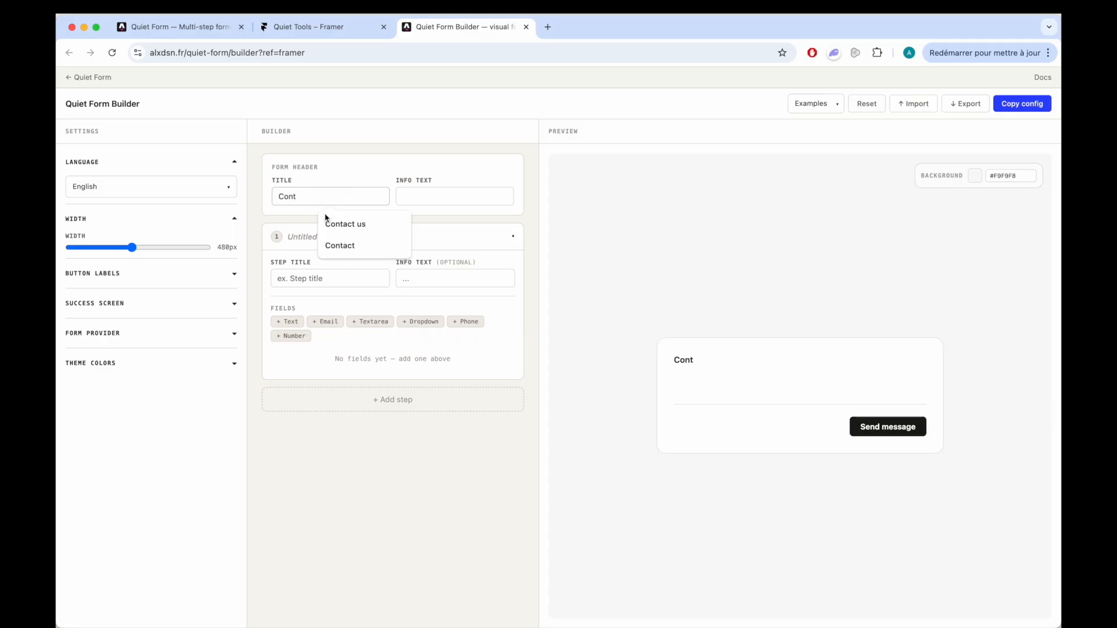
left_click(342, 224)
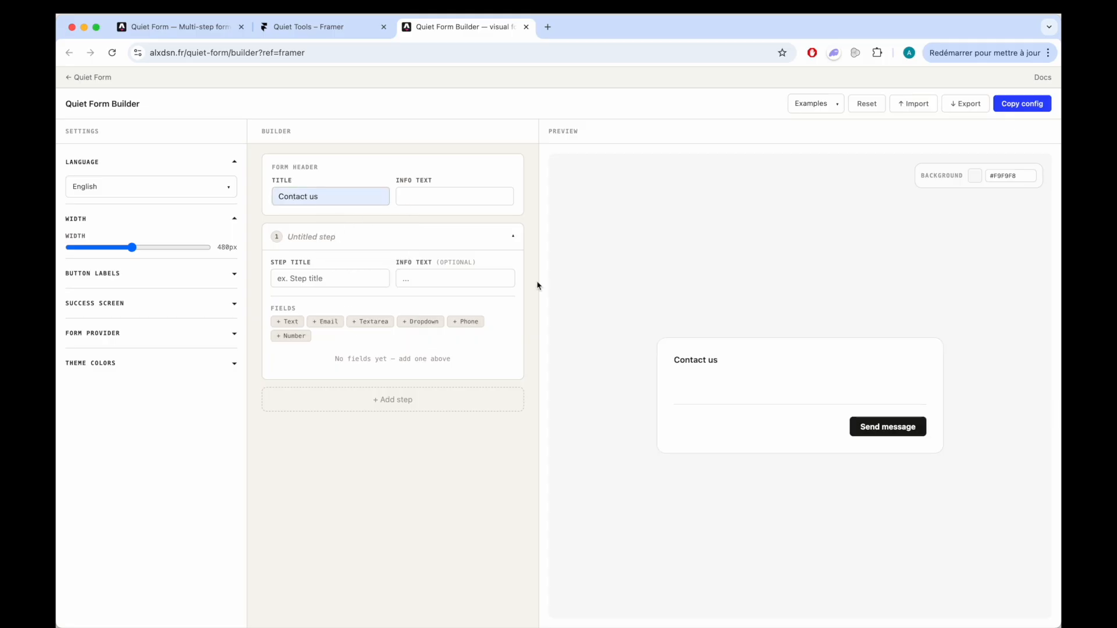
- Set the form header's info text to "We will reach you within 24h"
left_click(408, 194)
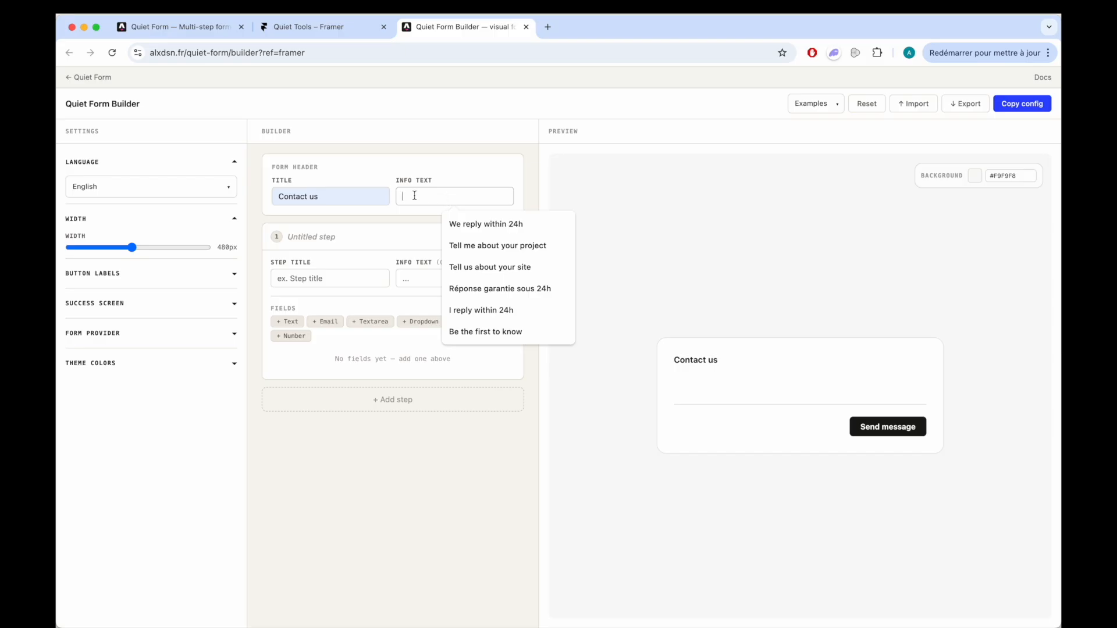
type("fefe")
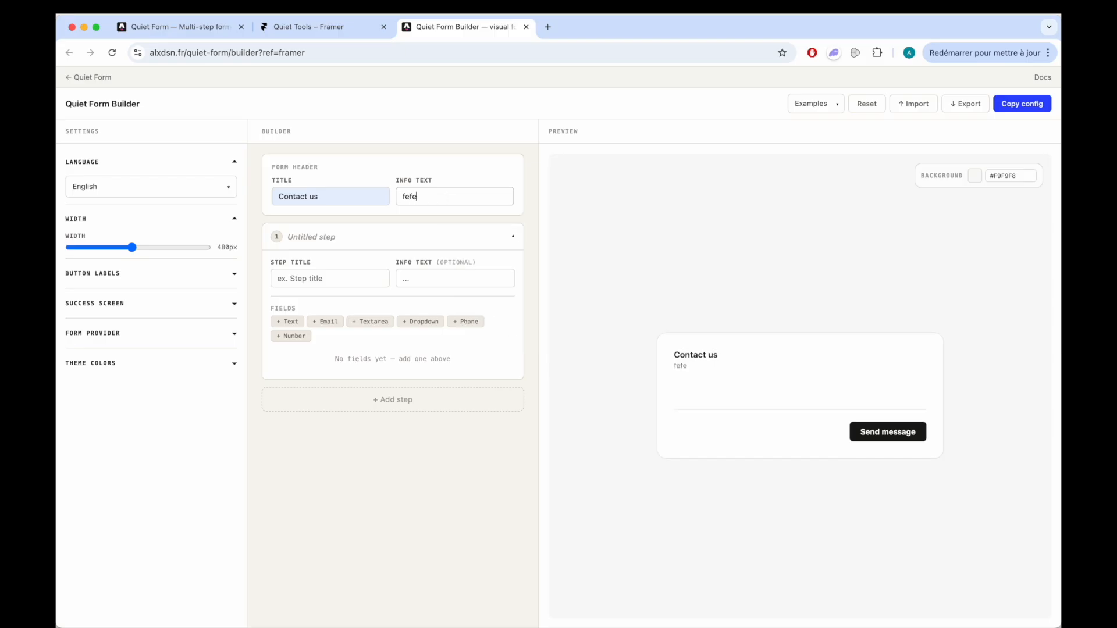
type("fefe")
key("super+a")
type("We will reach you with")
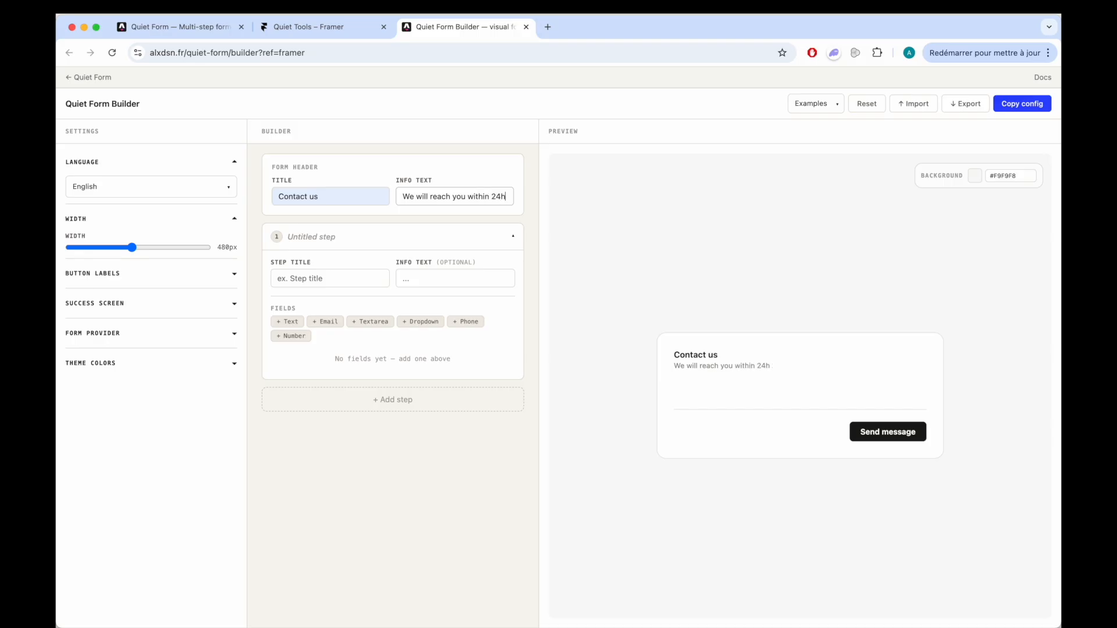
- Title the first form step "Your information" and add a Text field and an Email field to it
left_click(324, 279)
type("Y")
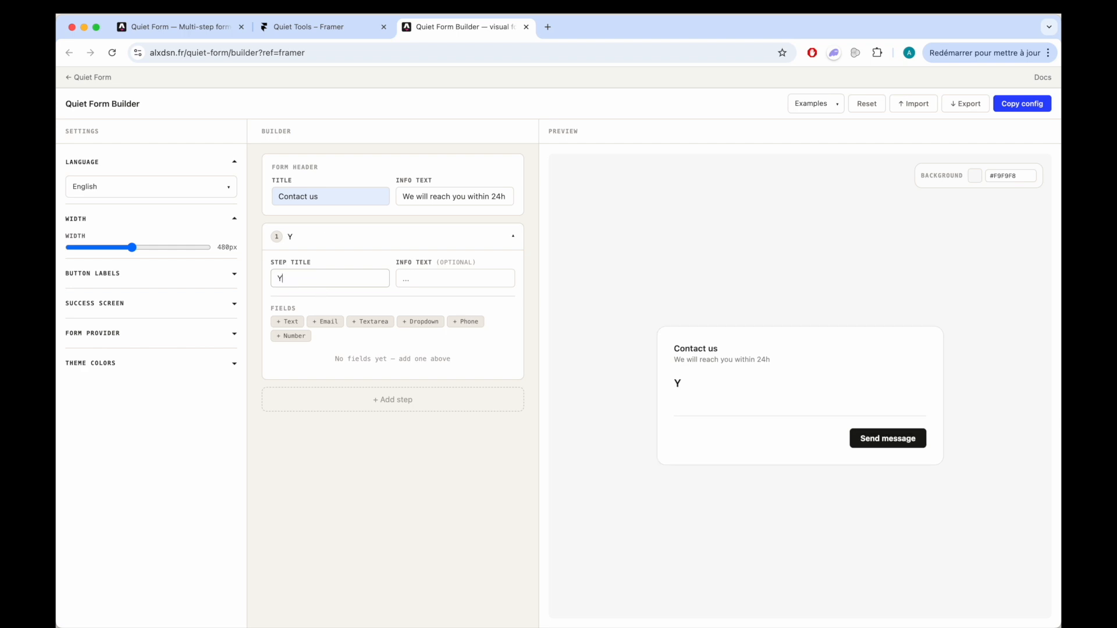
type("our information")
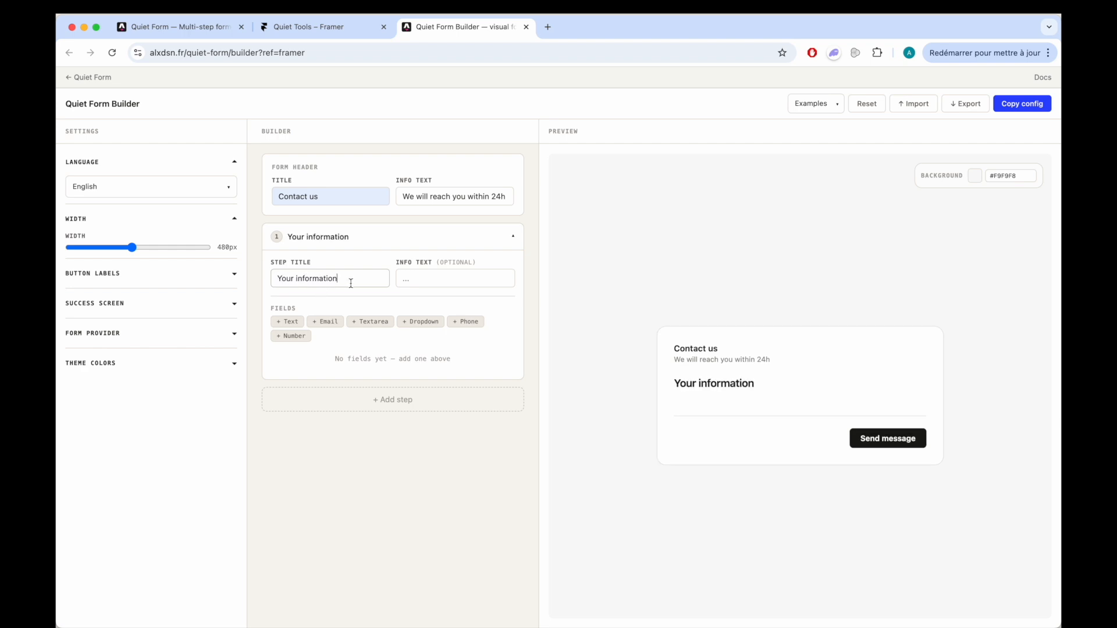
left_click(298, 323)
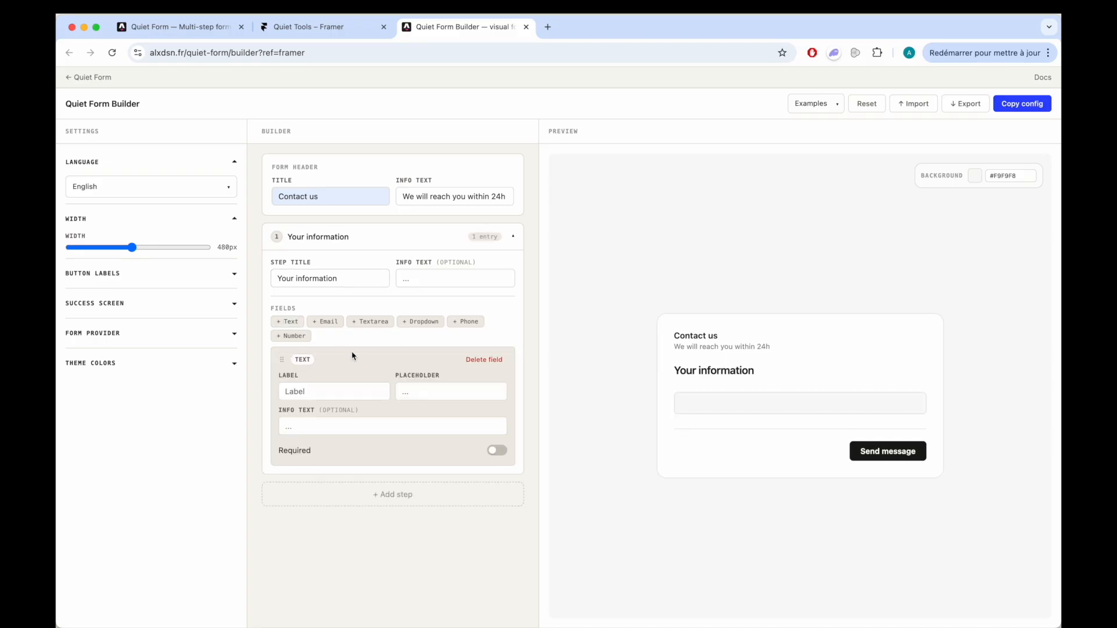
left_click(326, 322)
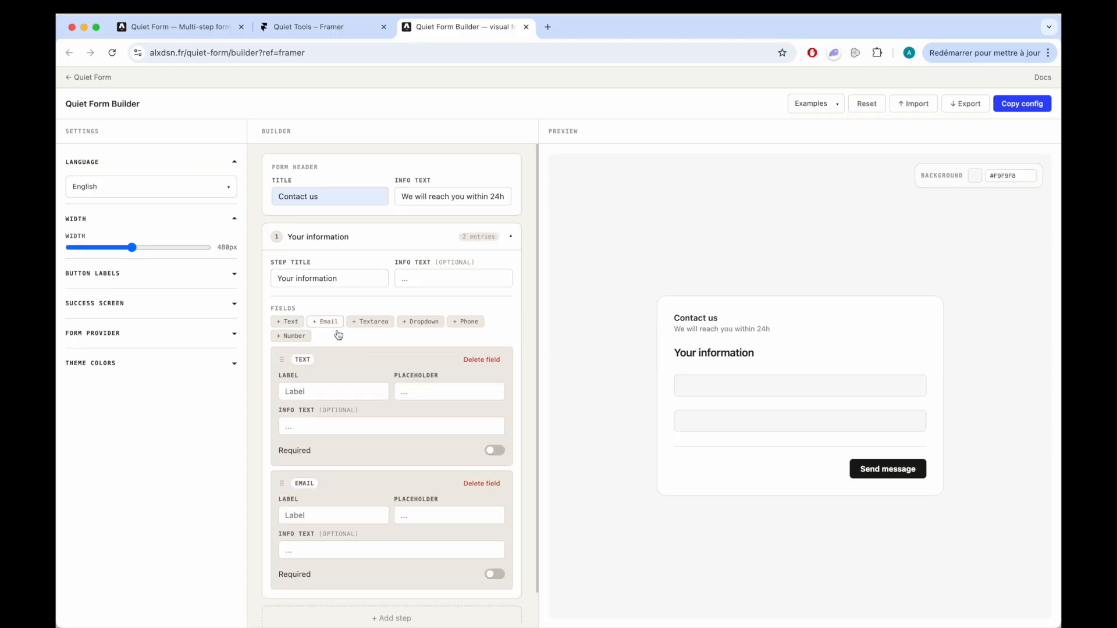
- Label the first step's text field "Name" and give it a sample full name as placeholder, leaving it optional
scroll(389, 432, "down", 1)
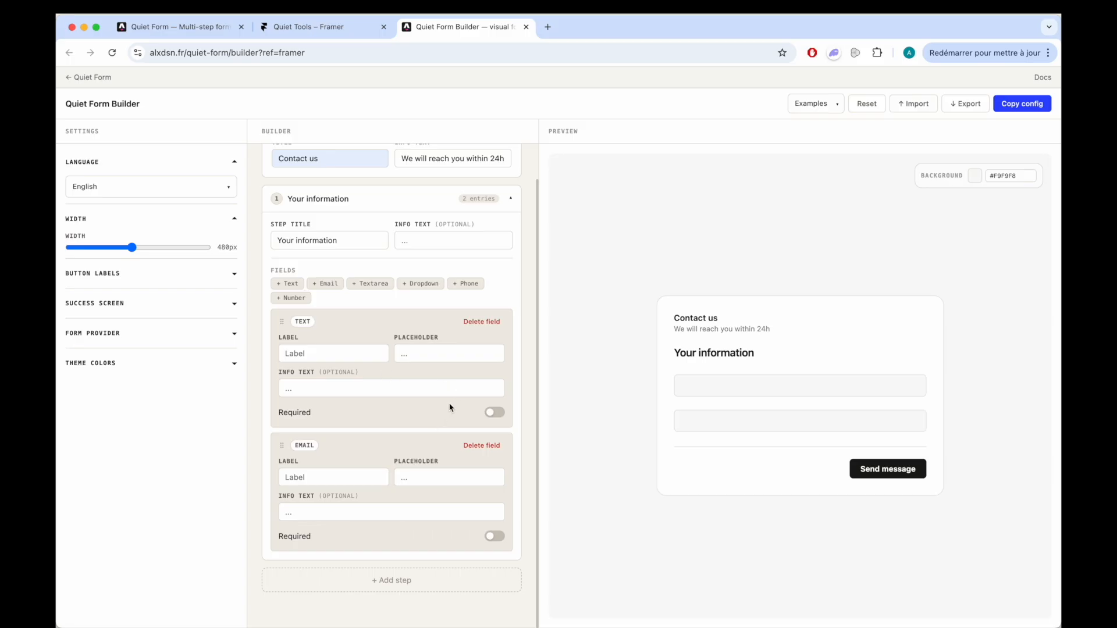
left_click(493, 415)
left_click(493, 414)
left_click(338, 361)
type("Name")
left_click(410, 391)
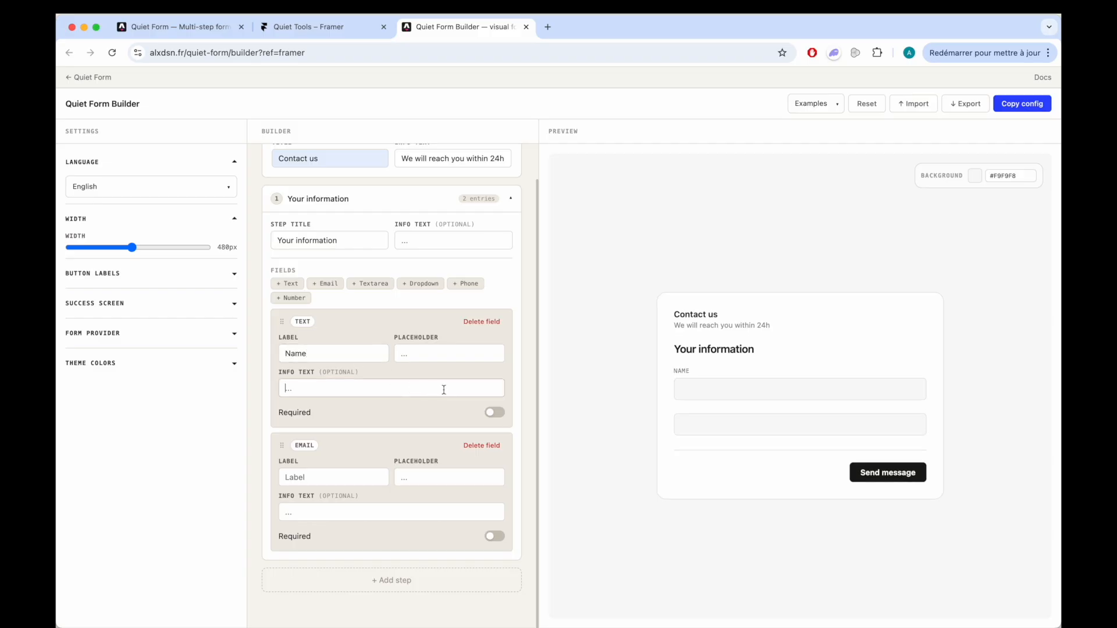
left_click(424, 357)
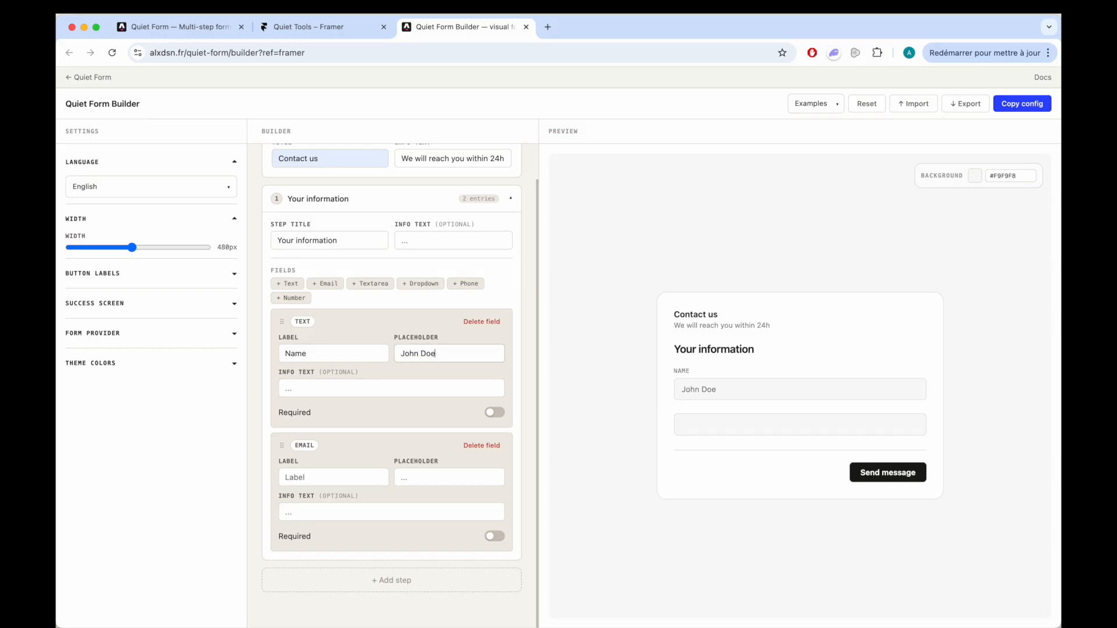
- Try the info text "fefefef" on the Name field and clear it
left_click(424, 389)
type("fefefef")
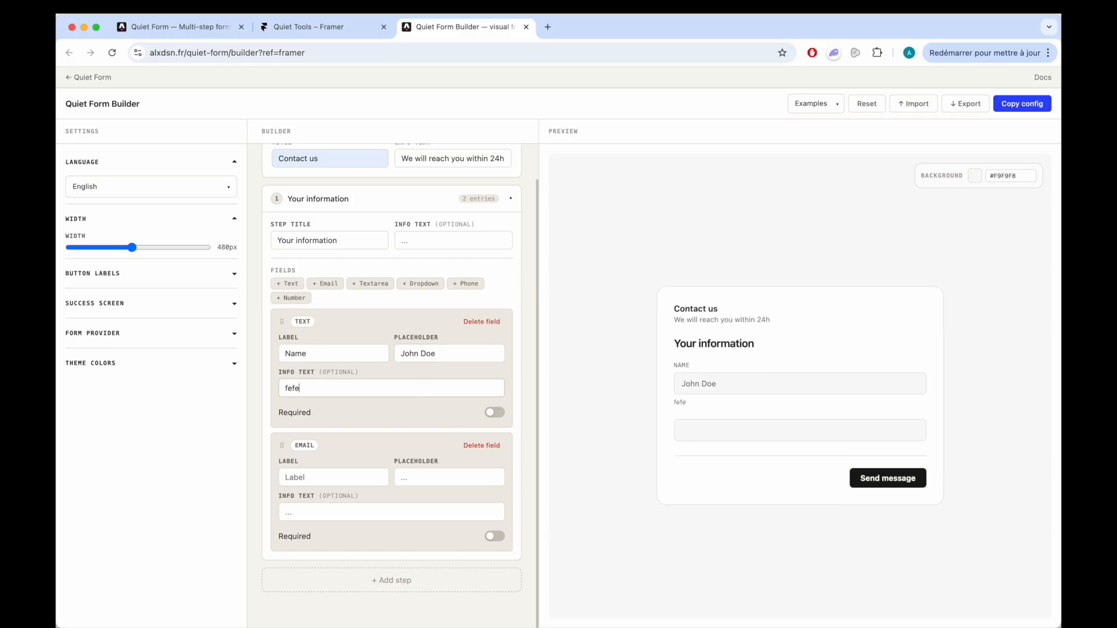
double_click(301, 388)
key("BackSpace")
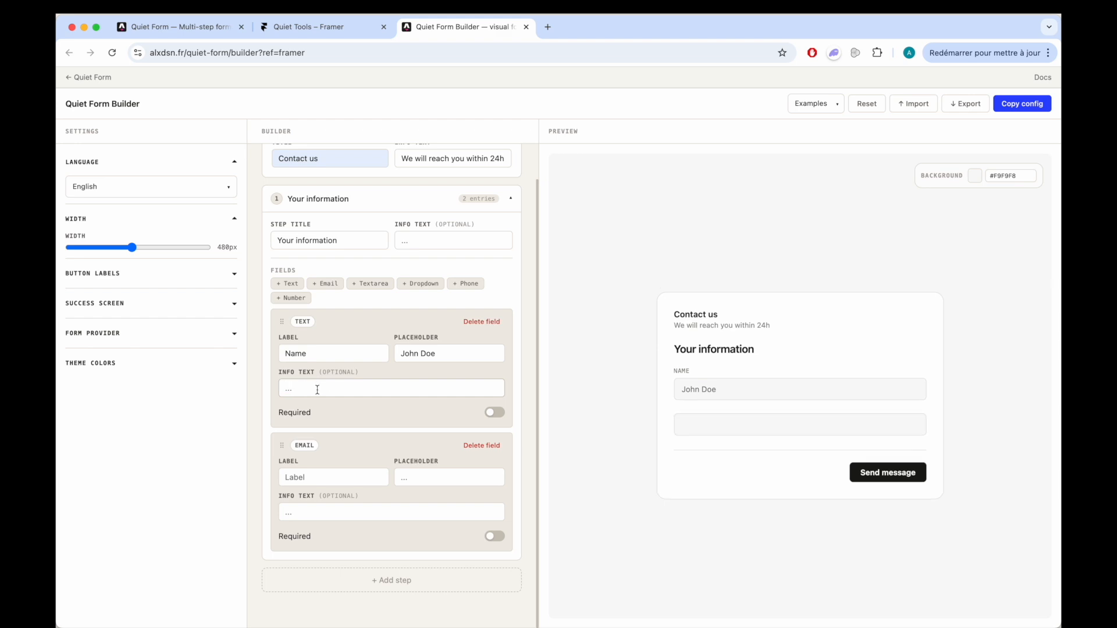
- Label the email field "E-mail" and add a second form step titled "Your message"
left_click(337, 477)
type("E-mail")
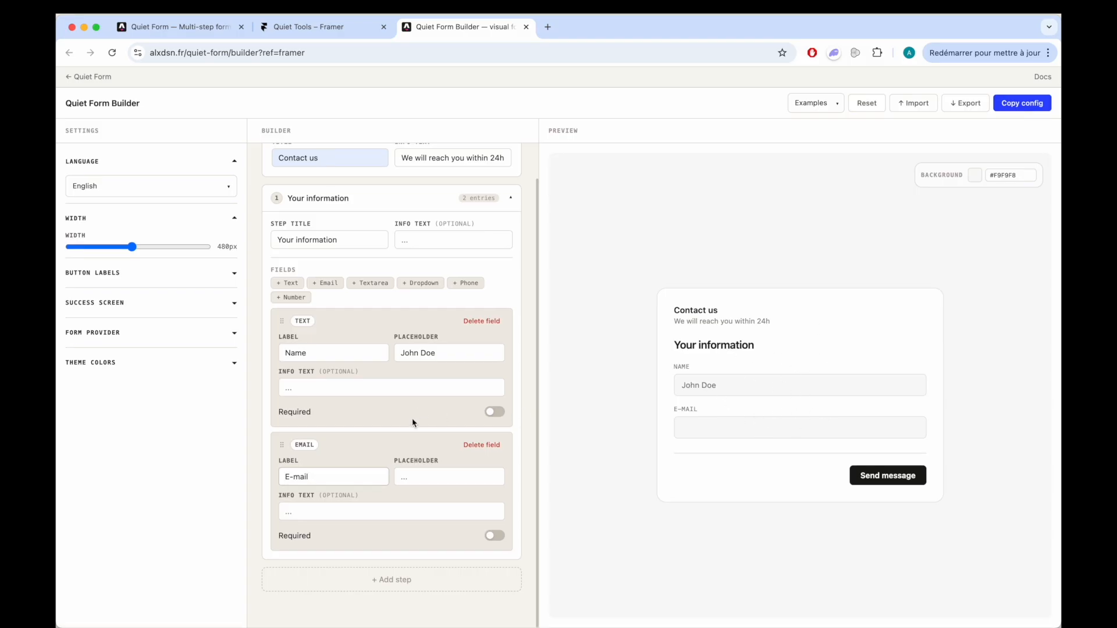
left_click(390, 585)
scroll(410, 456, "down", 3)
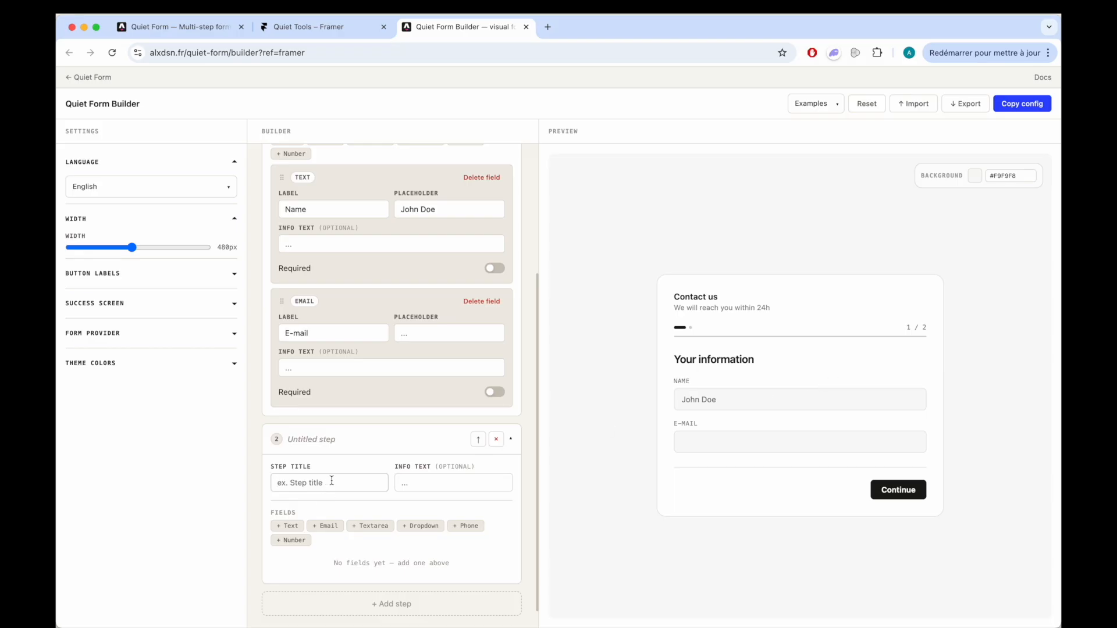
type("Your message")
- Advance the preview to the second form step and add a Textarea field labelled "Message" to that step
left_click(899, 489)
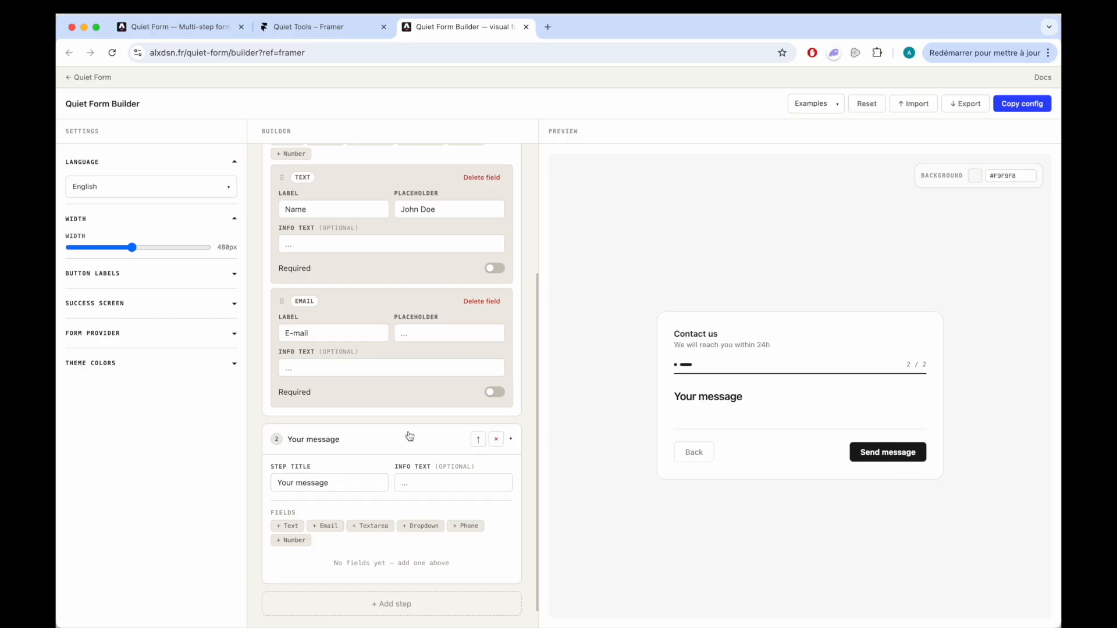
scroll(354, 483, "down", 1)
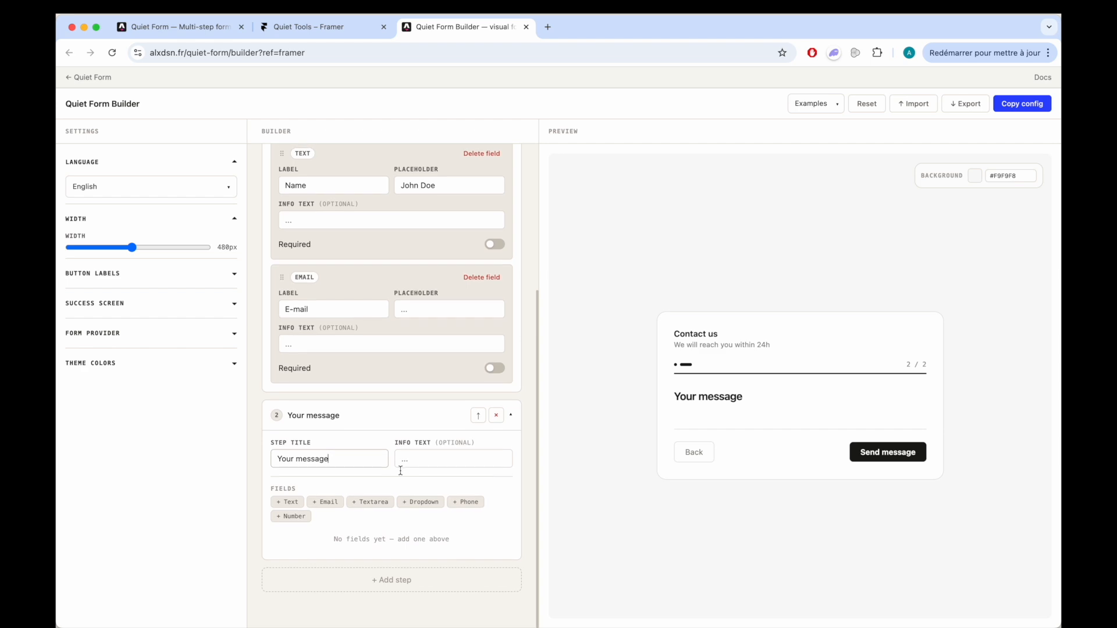
left_click(373, 511)
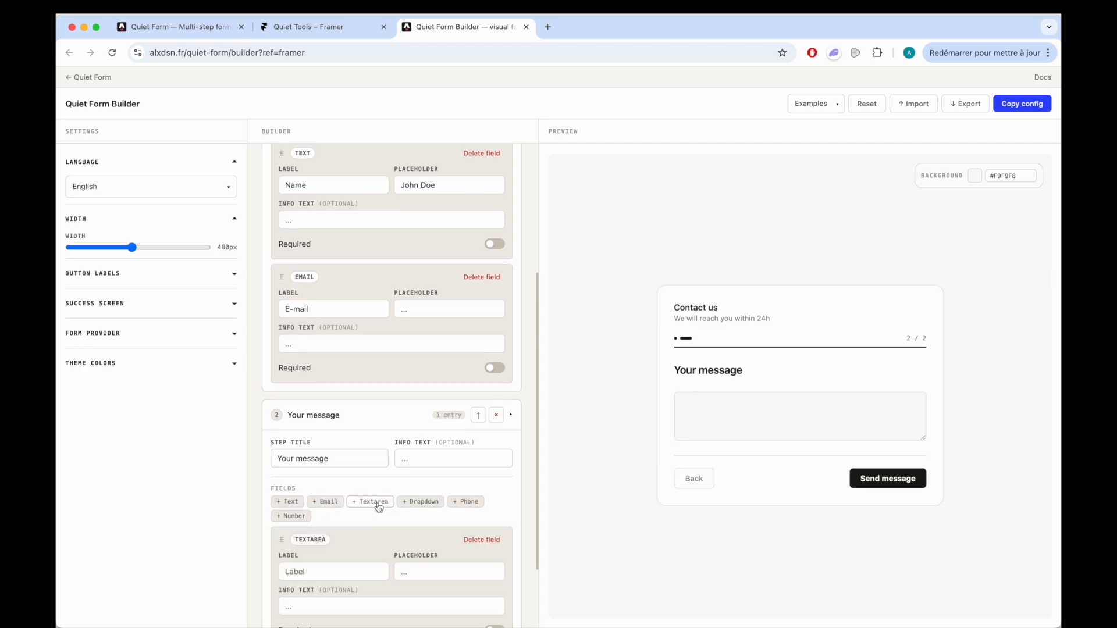
left_click(340, 480)
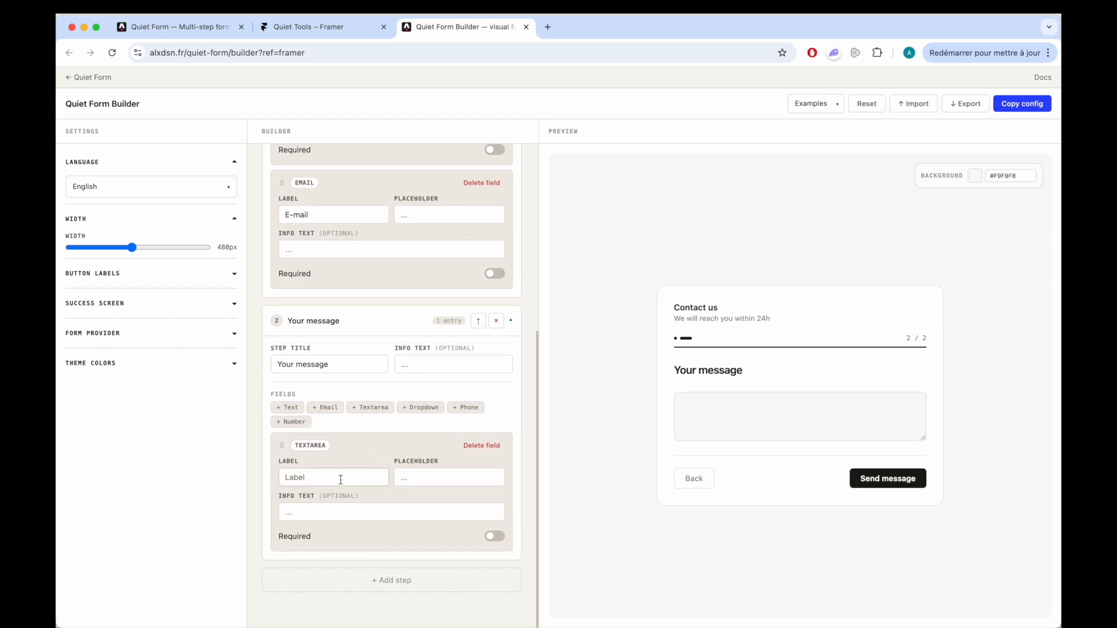
type("Message")
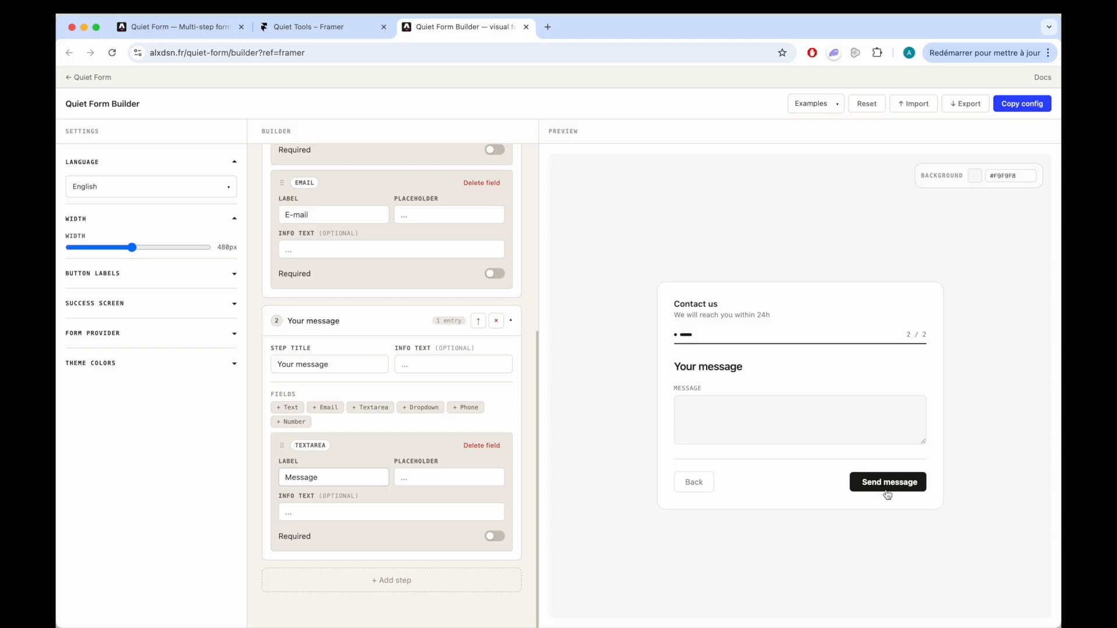
- Submit the form in the preview and return to its first step by starting another message
left_click(905, 484)
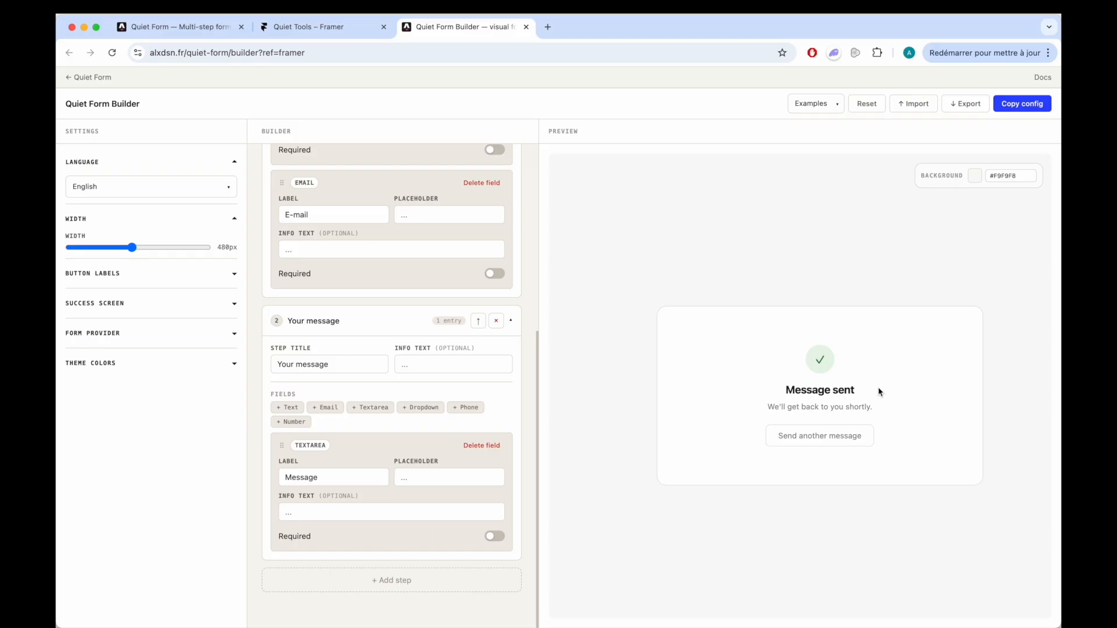
left_click(812, 442)
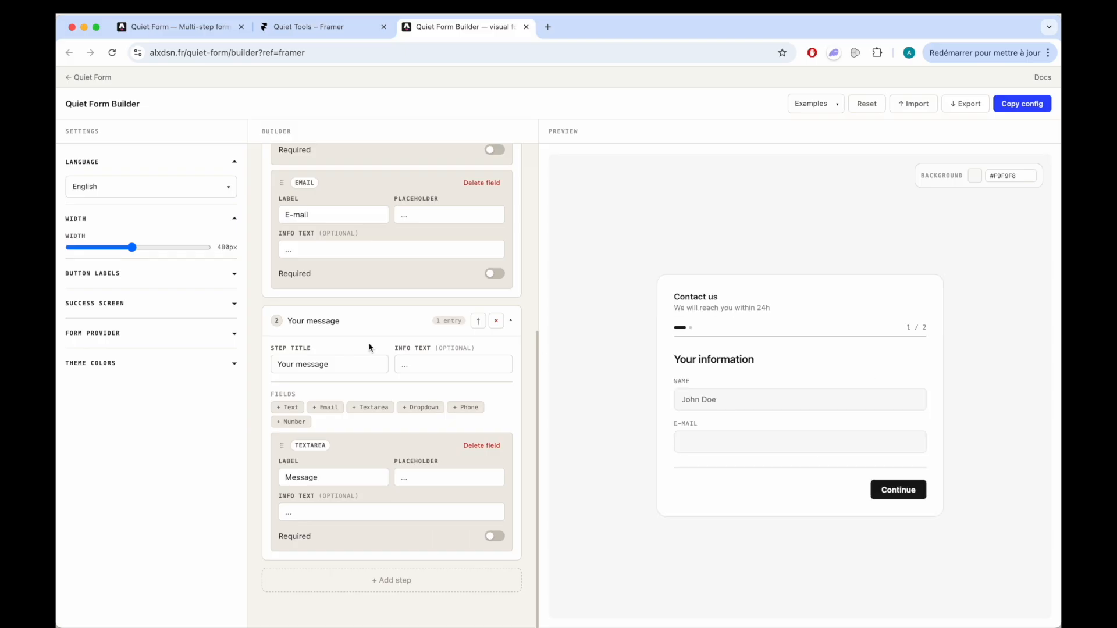
- Set the form's Next button label to "Next" and its Submit button label to "Send"
left_click(111, 281)
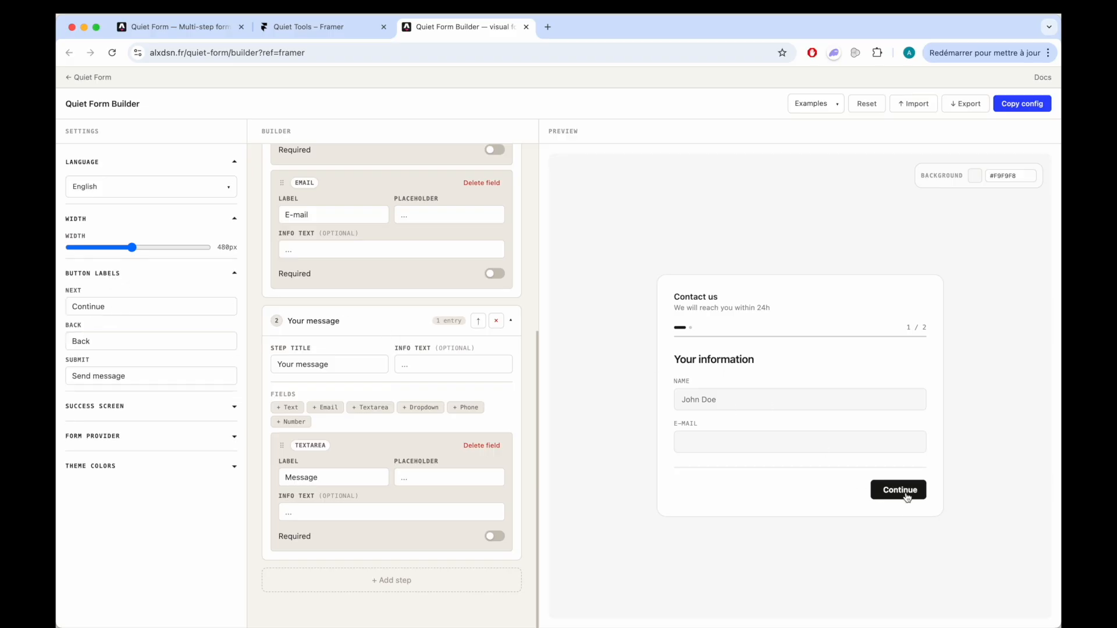
double_click(91, 307)
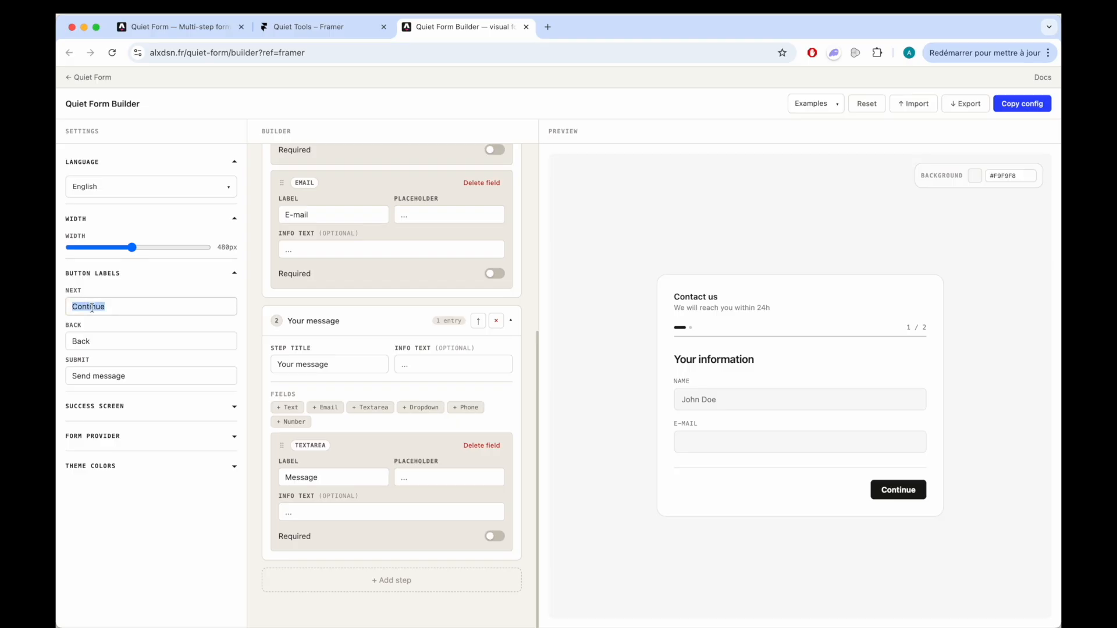
type("Next")
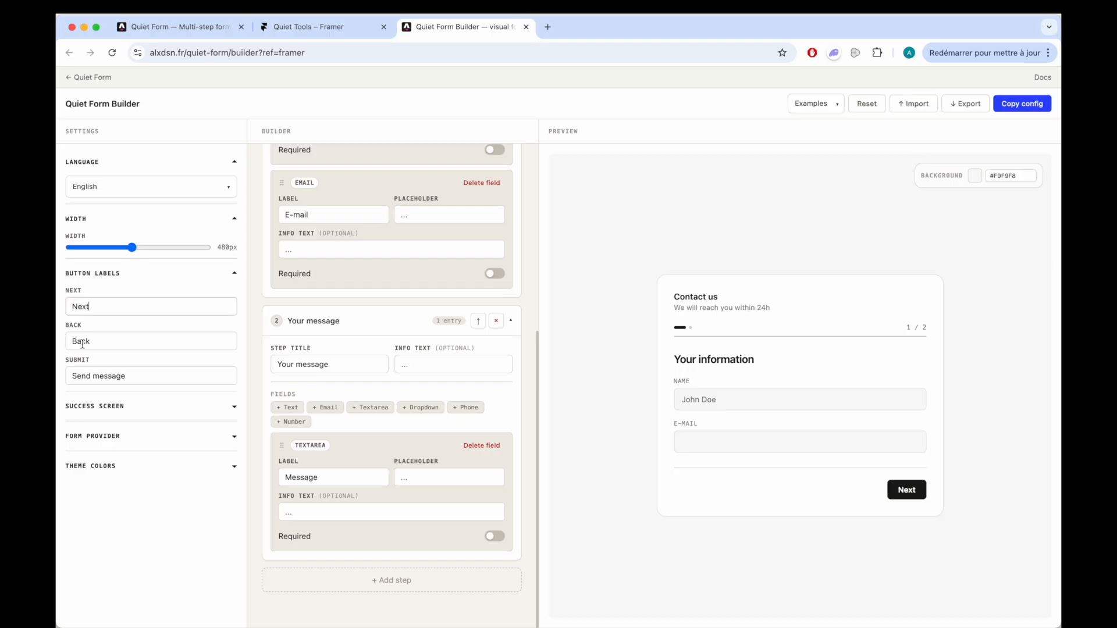
left_click(906, 491)
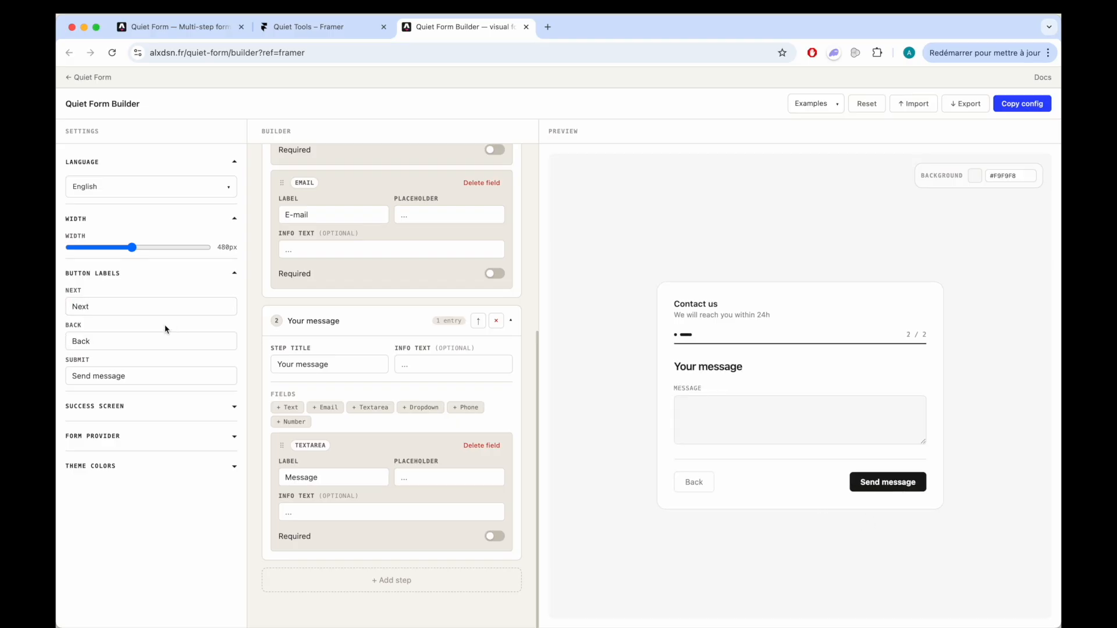
double_click(89, 342)
key("Right")
double_click(102, 377)
key("BackSpace")
key("BackSpace")
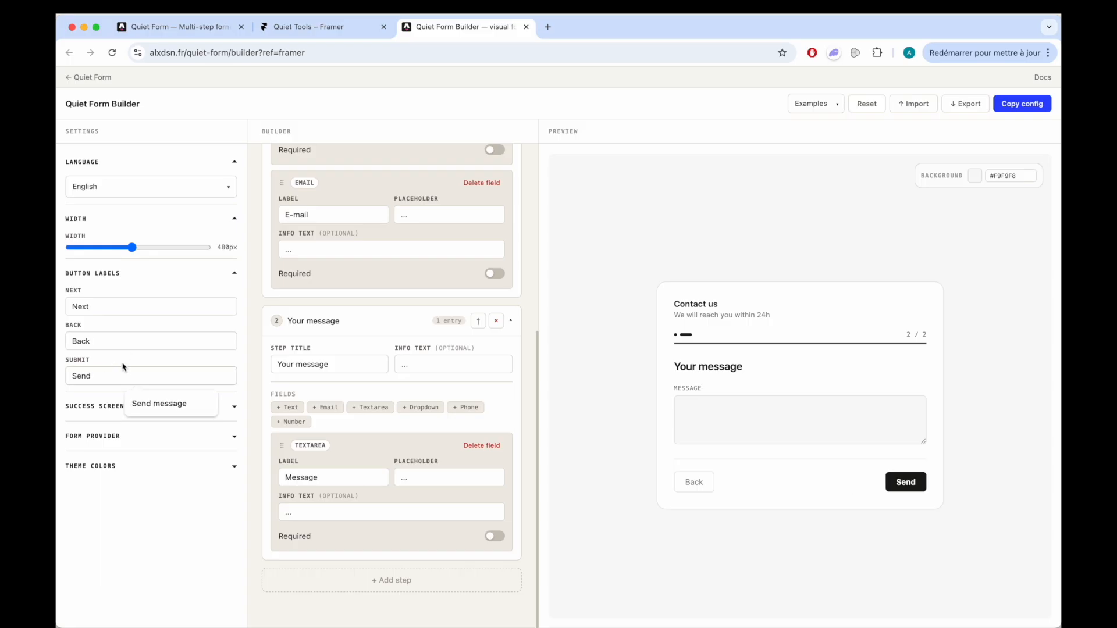
- Show the success screen in the preview and set its message to "Message sent 1" and info text to "We'll get back to you shortly. aefefefezfef"
left_click(108, 409)
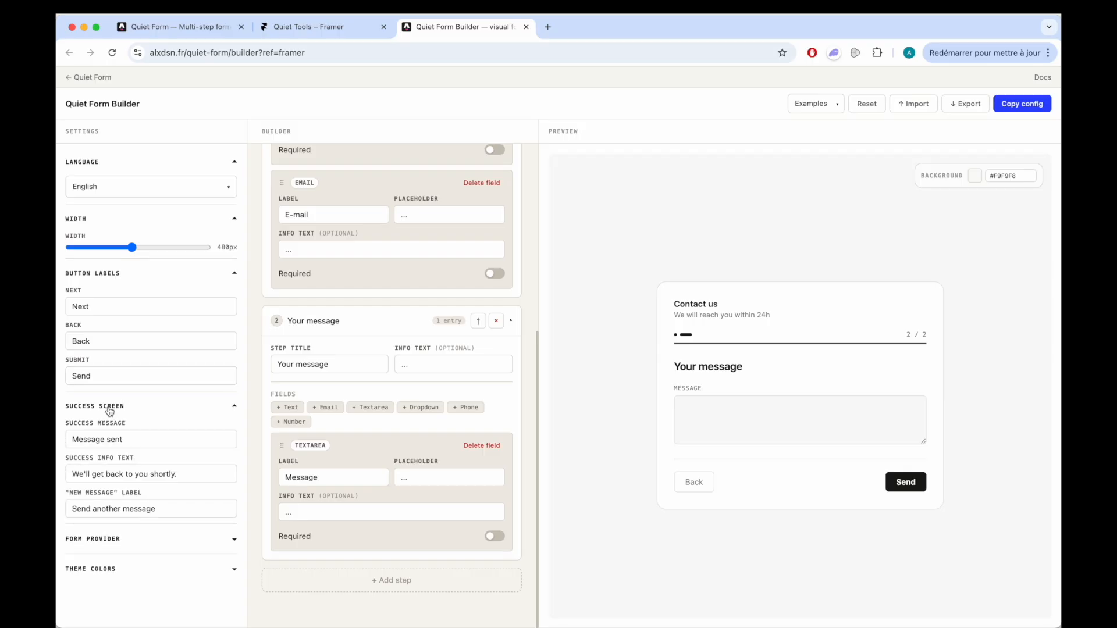
left_click(900, 484)
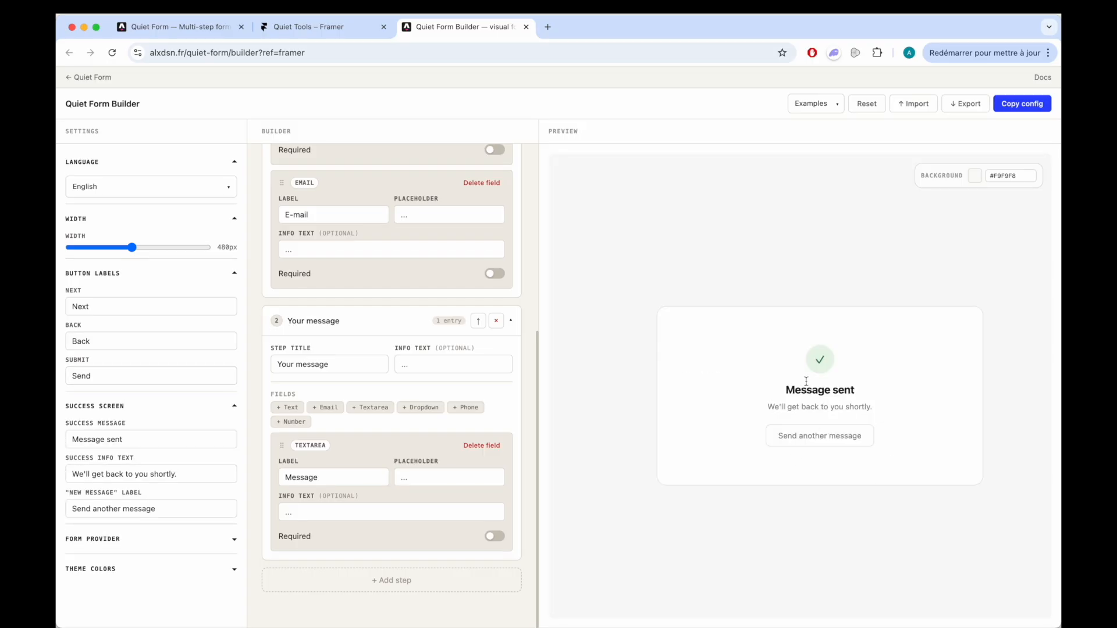
left_click(127, 439)
type("1")
type("aefefefezfef")
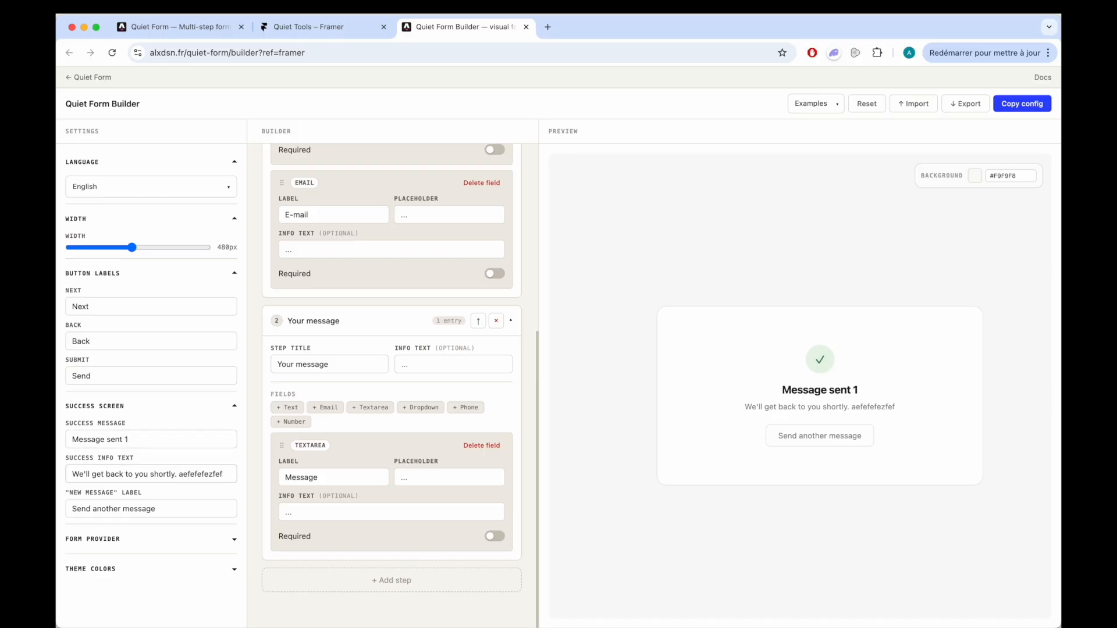
- Change the success screen's new message label to "Send another efef"
left_click(165, 508)
double_click(133, 506)
type("efef")
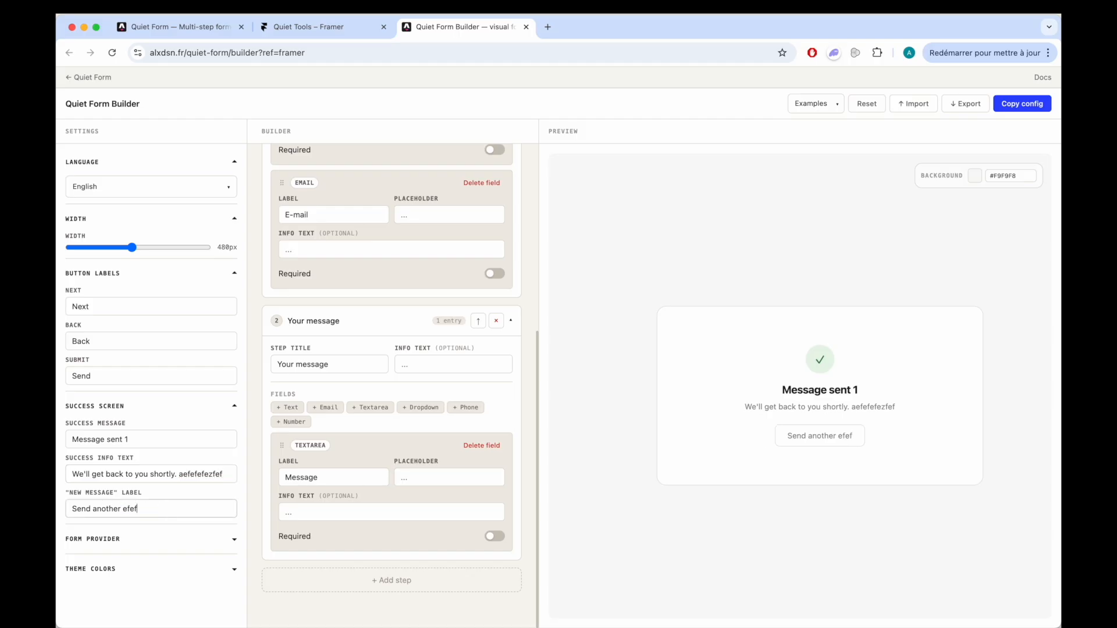
- Expand the form provider settings and collapse the button label and success screen settings
left_click(124, 539)
scroll(128, 524, "down", 1)
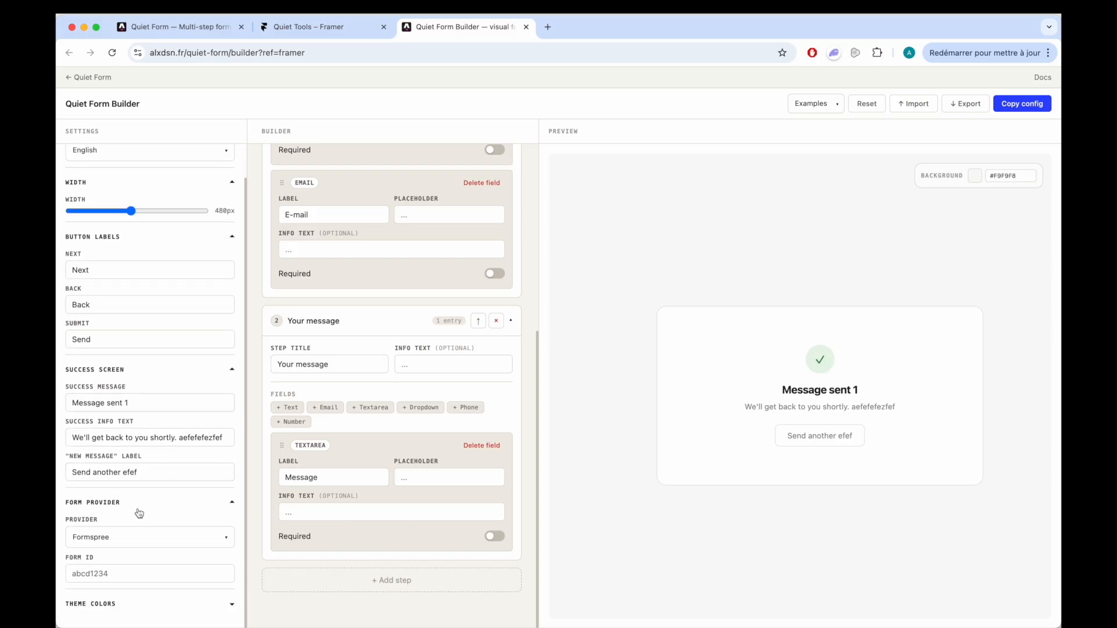
left_click(150, 237)
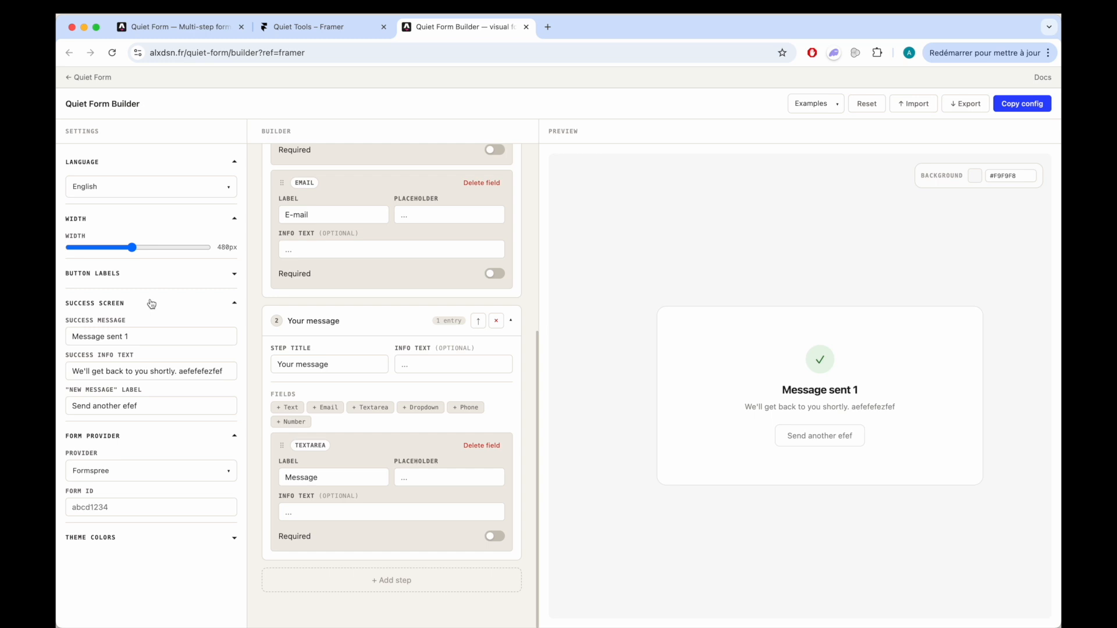
left_click(148, 301)
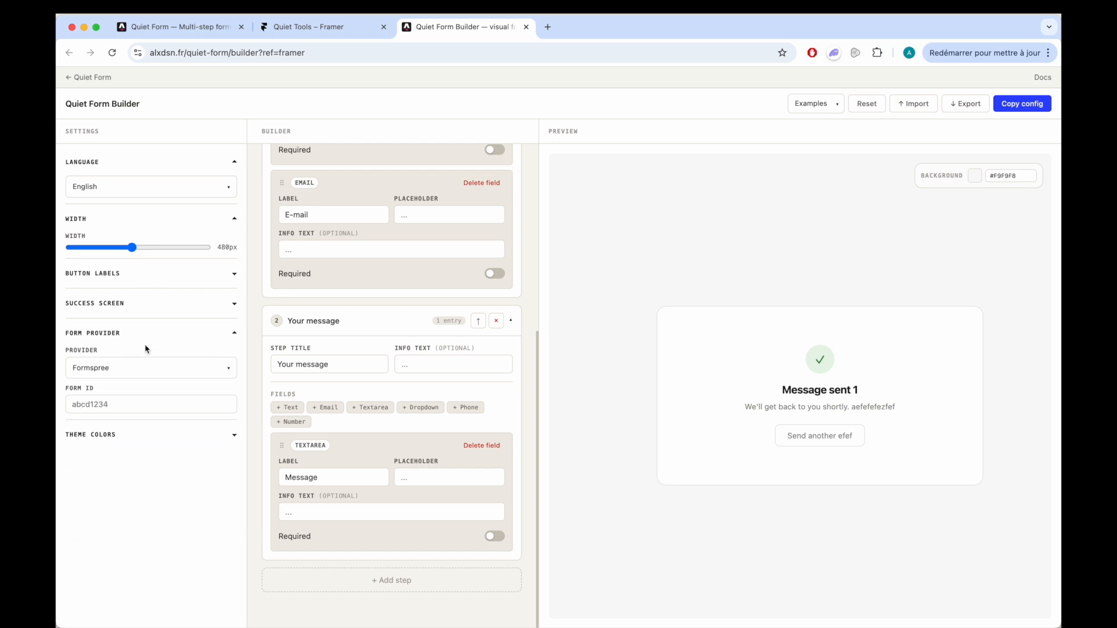
- Try the Custom form provider, return to Formspree, and fill in the saved form ID
left_click(141, 365)
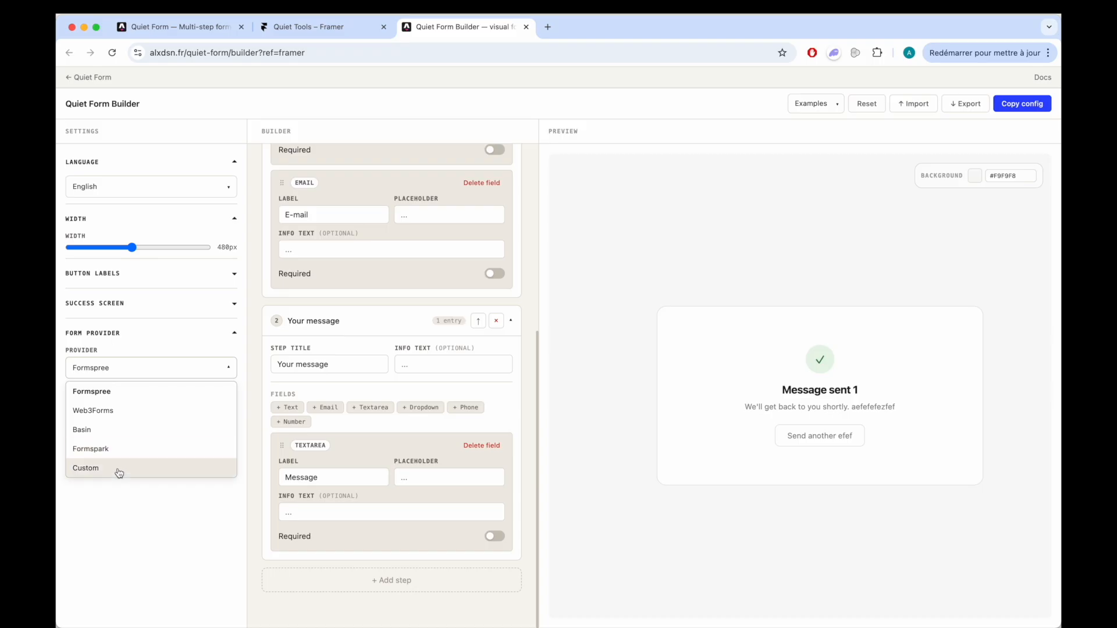
left_click(119, 472)
left_click(149, 368)
left_click(136, 393)
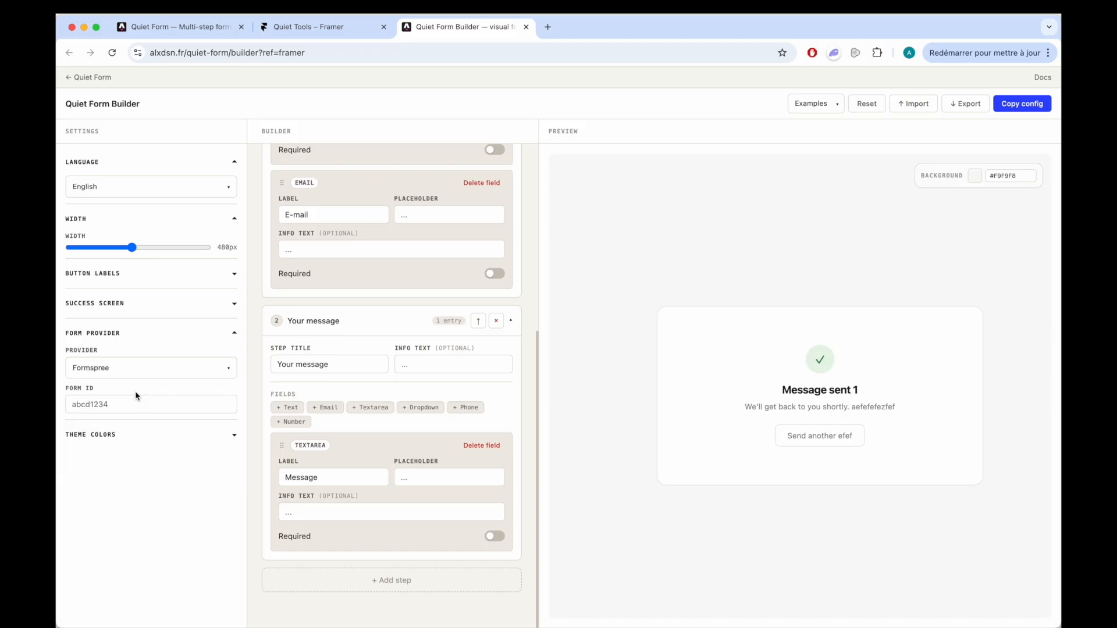
left_click(133, 400)
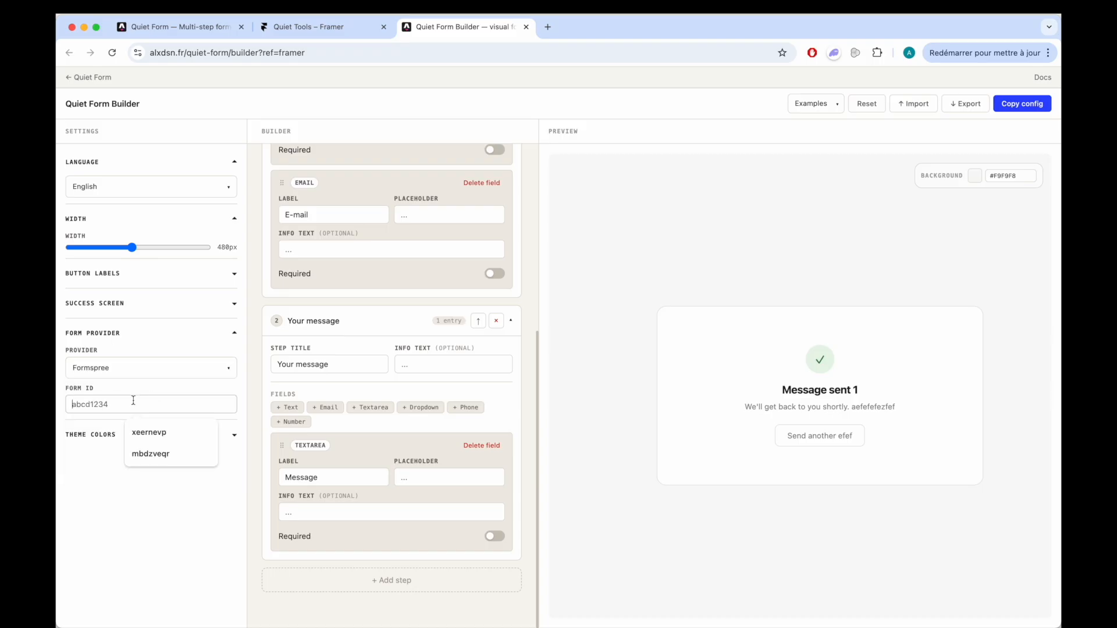
left_click(150, 433)
- Return the preview to the form's first step and set the card theme colour to #c62a2a
left_click(112, 436)
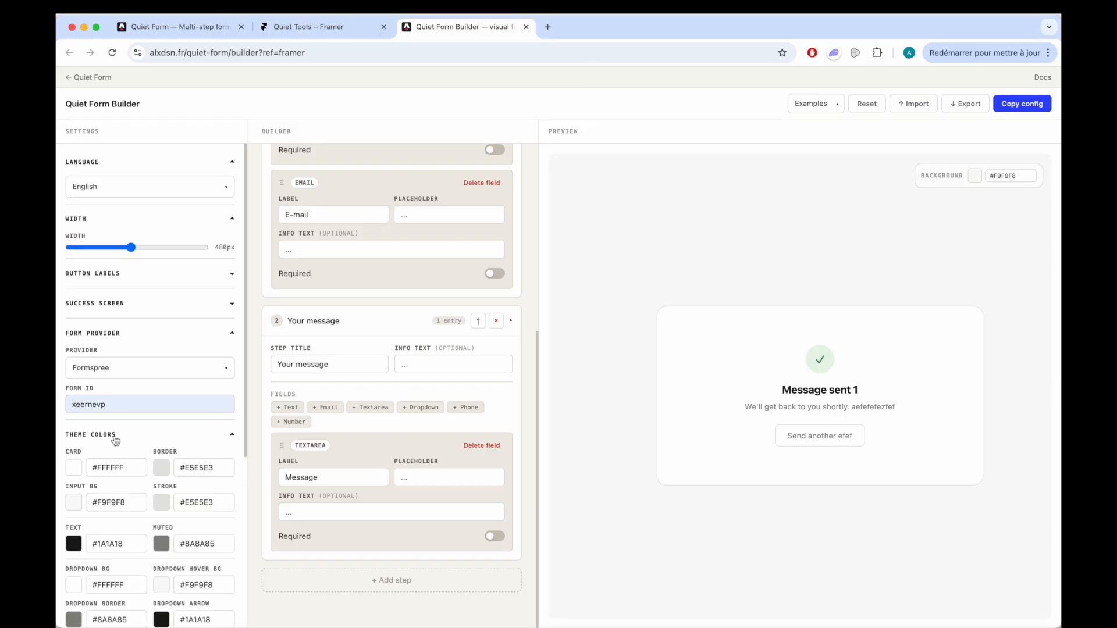
scroll(136, 448, "down", 2)
scroll(136, 447, "down", 2)
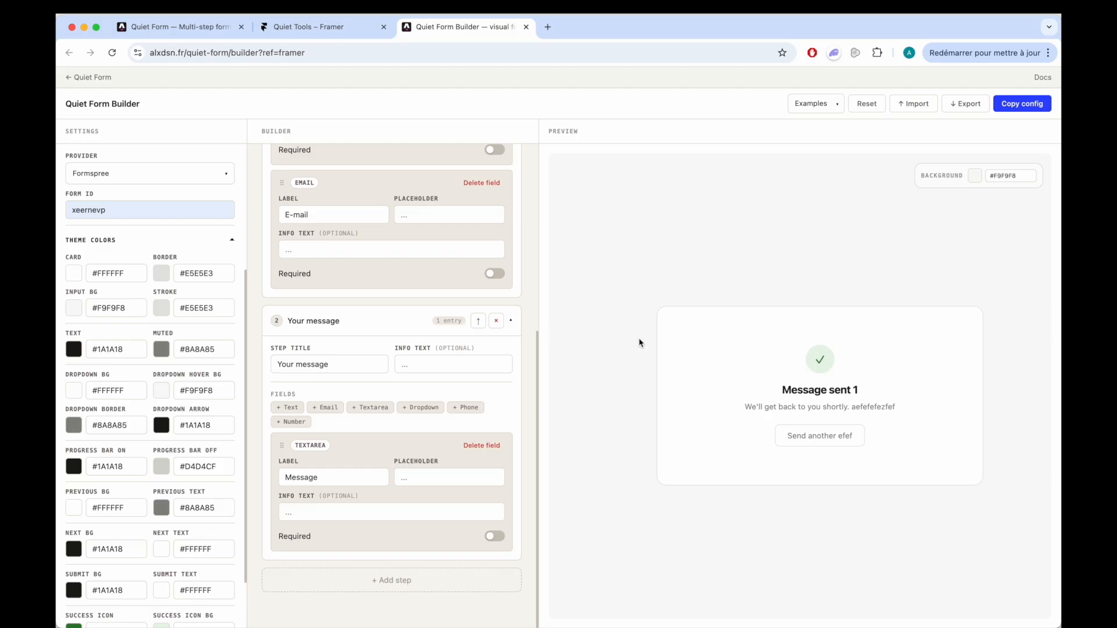
left_click(820, 434)
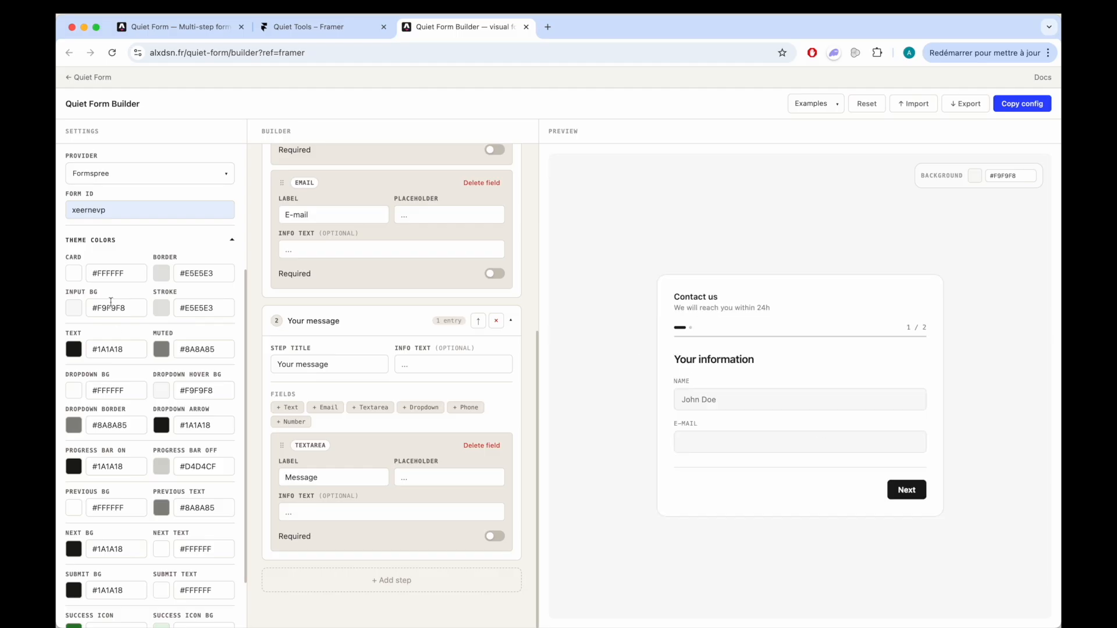
left_click(74, 273)
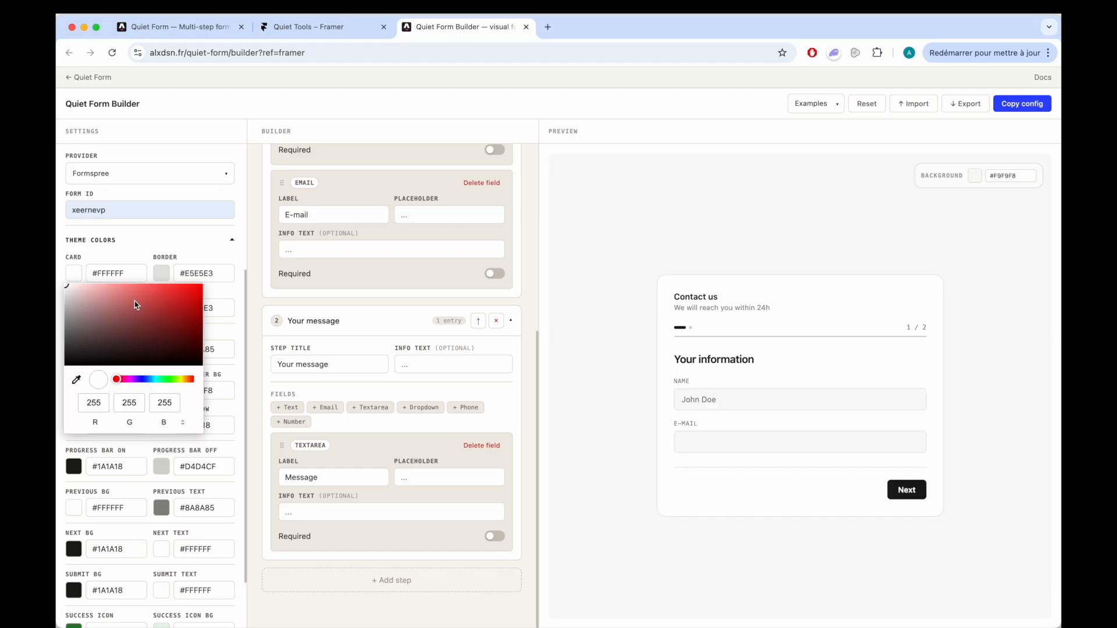
left_click_drag(135, 305, 265, 304)
- Set the theme's border colour to #bfbf22, input background to #237fb8 and stroke to #638dc5
left_click(162, 274)
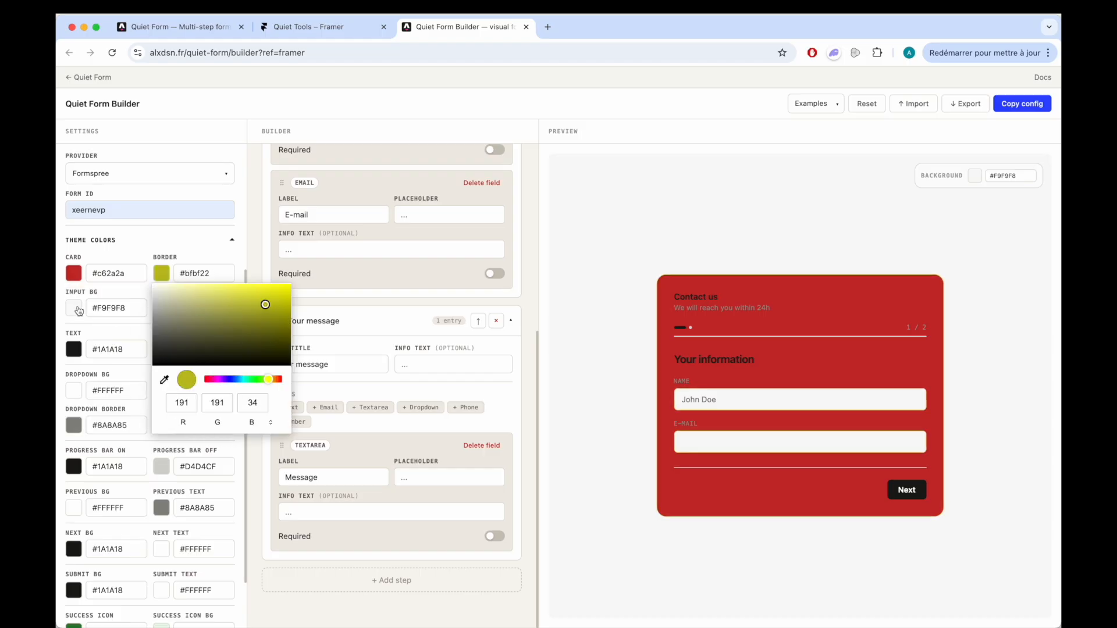
left_click(74, 307)
mouse_move(128, 342)
left_mouse_down()
mouse_move(124, 332)
mouse_move(132, 372)
mouse_move(172, 340)
mouse_move(207, 370)
mouse_move(252, 359)
mouse_move(187, 378)
mouse_move(265, 347)
mouse_move(223, 340)
left_mouse_up()
left_click(150, 414)
left_click(166, 305)
left_click(166, 307)
left_click(236, 414)
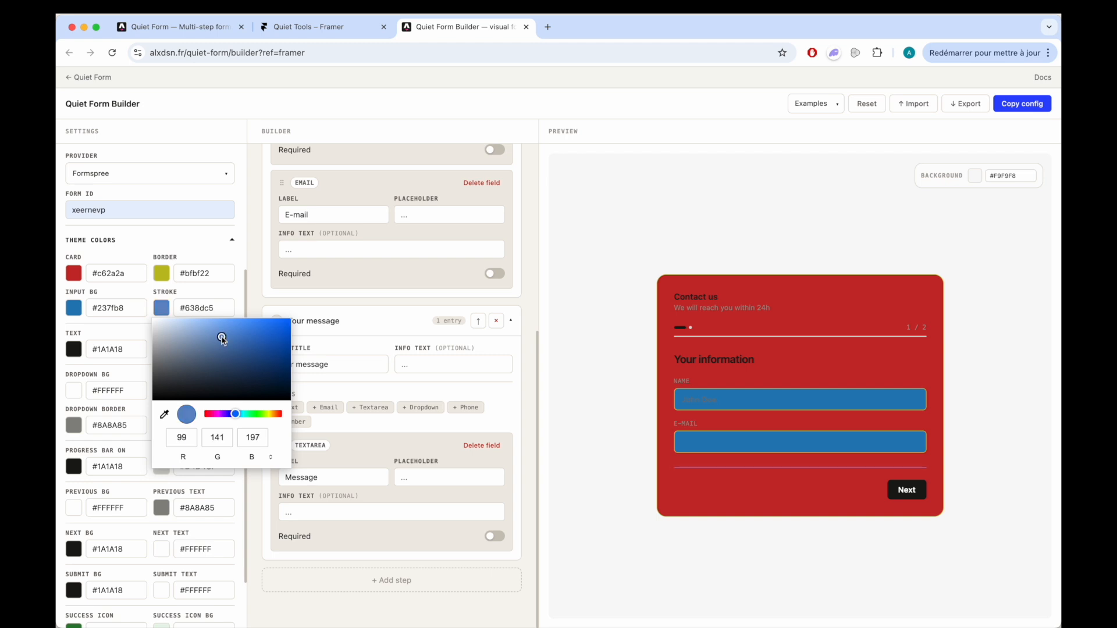
left_click(119, 368)
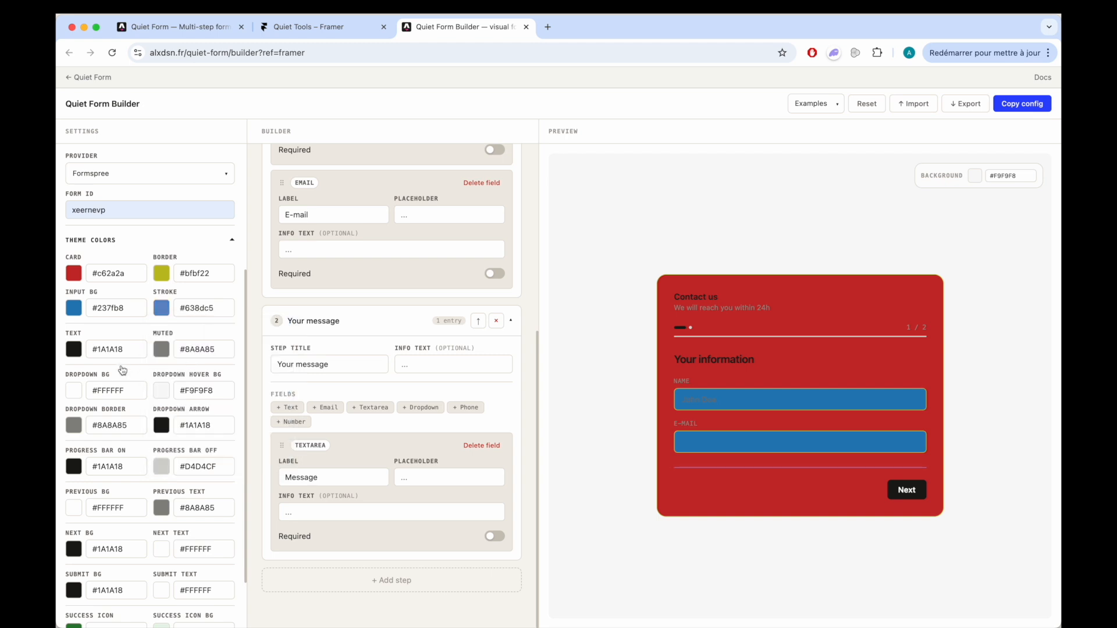
- Check the recoloured form's second step in the preview and go back to its first step
left_click(906, 489)
left_click(693, 484)
scroll(149, 275, "up", 5)
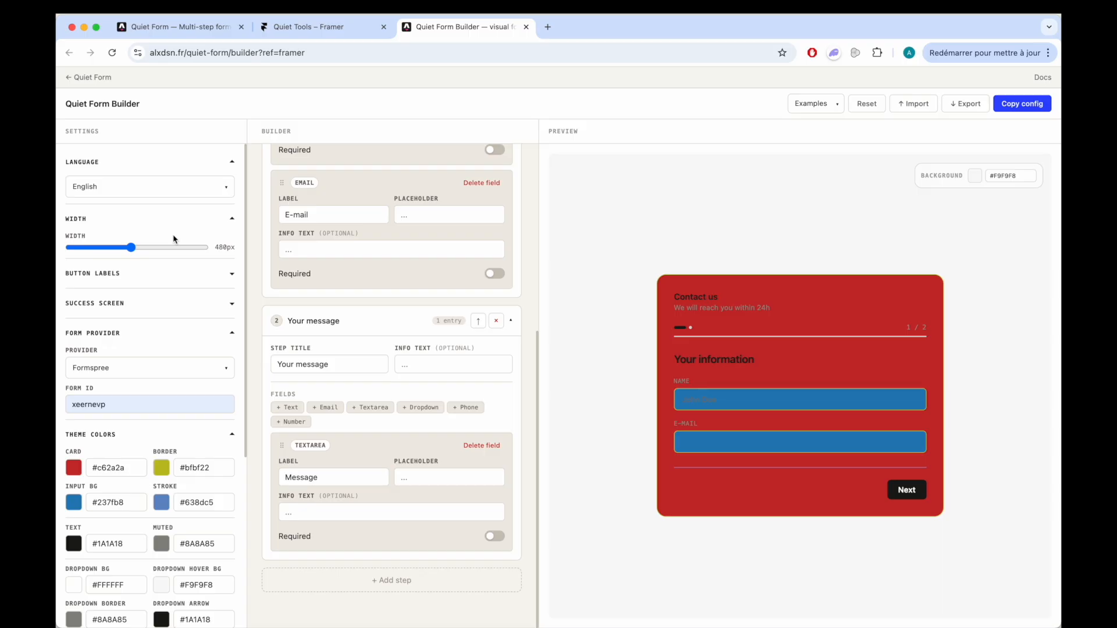
- Copy the form config and replace the QuietForm component's Config JSON with it in the Framer project
left_click(1030, 108)
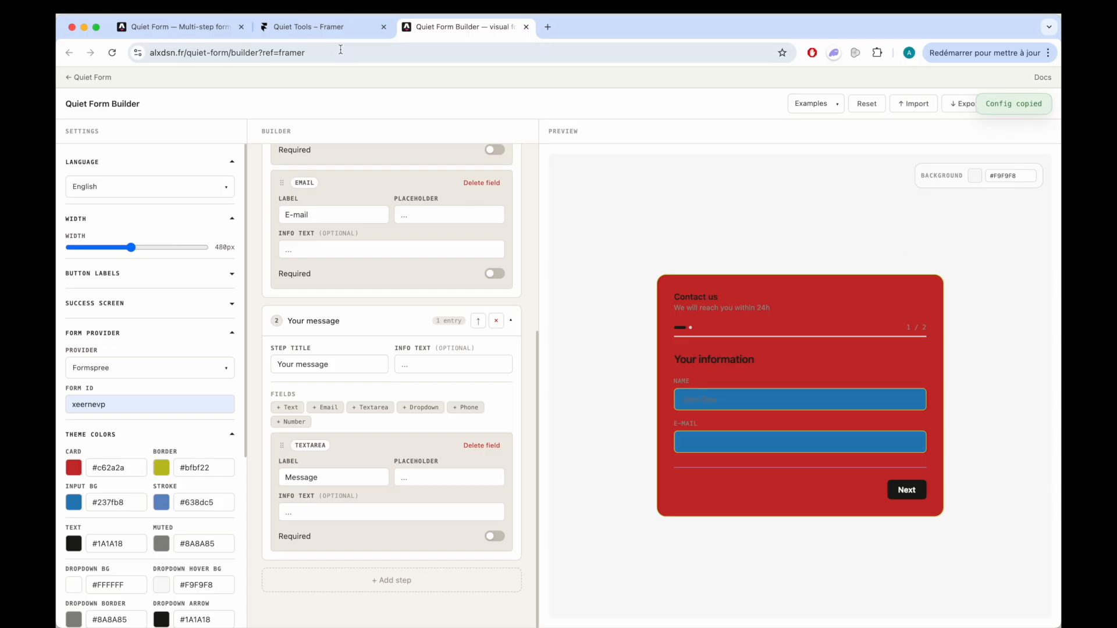
left_click(332, 32)
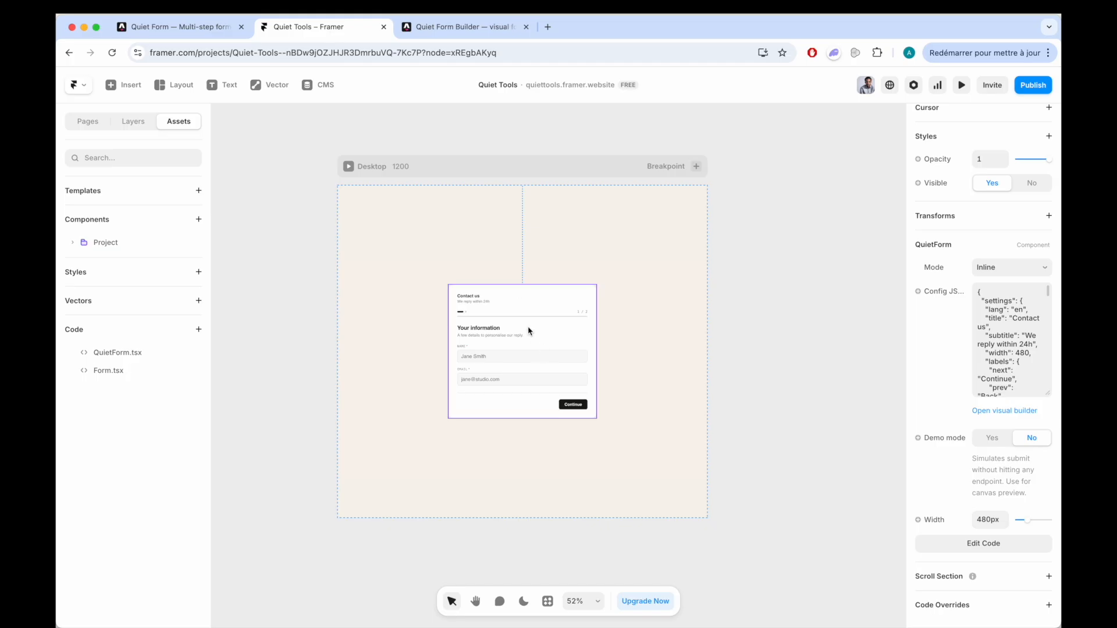
left_click(1000, 337)
key("super+a")
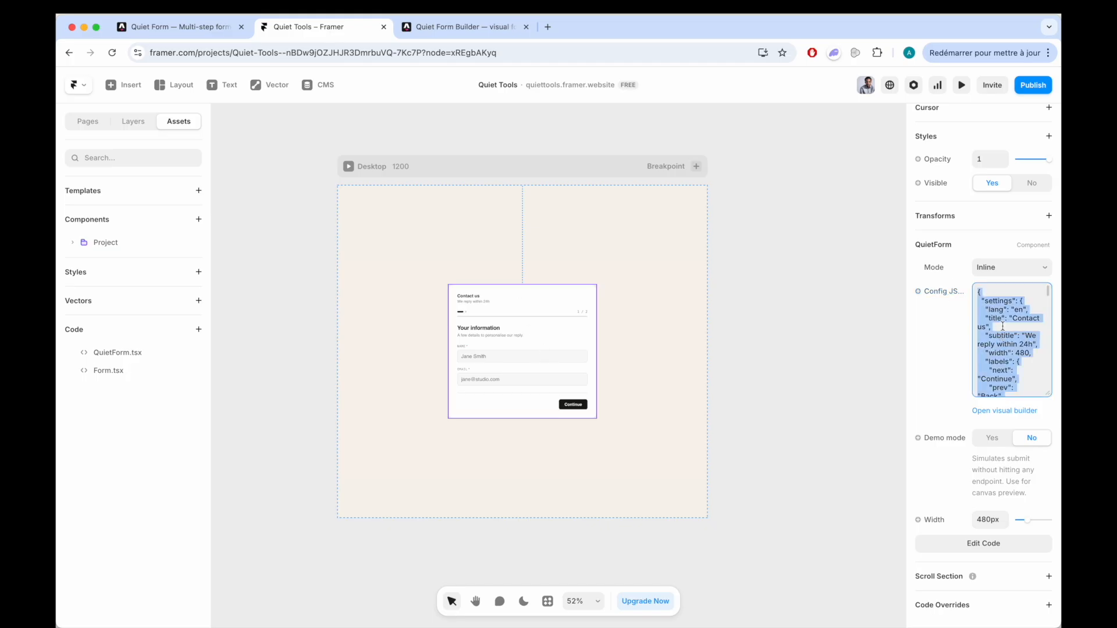
key("super+v")
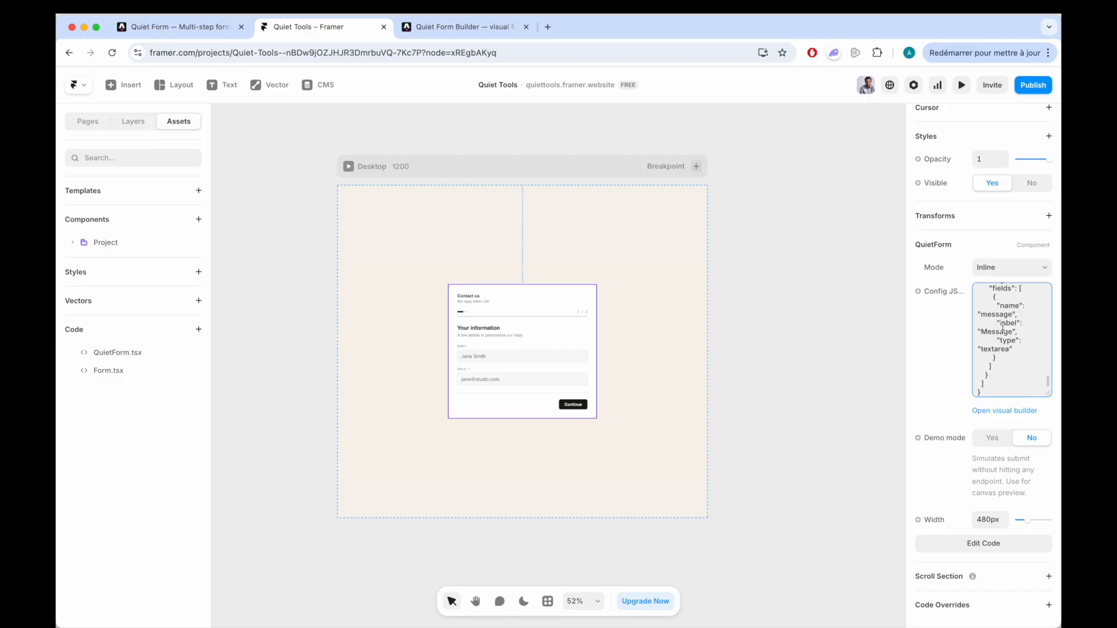
left_click(672, 351)
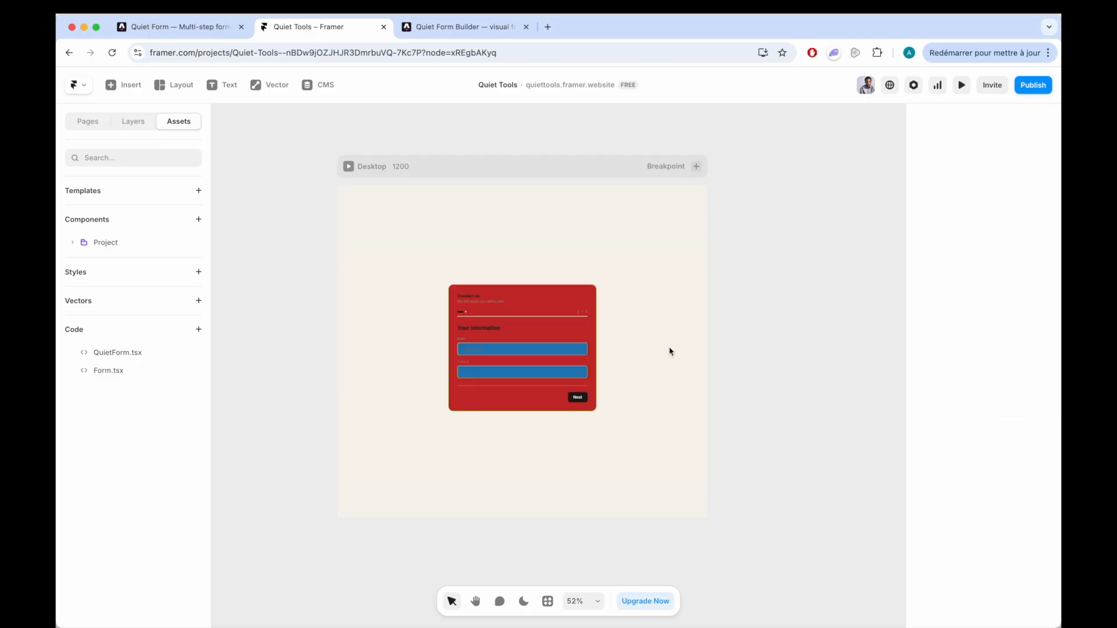
- Switch the QuietForm component on the canvas to Trigger mode
left_click(551, 324)
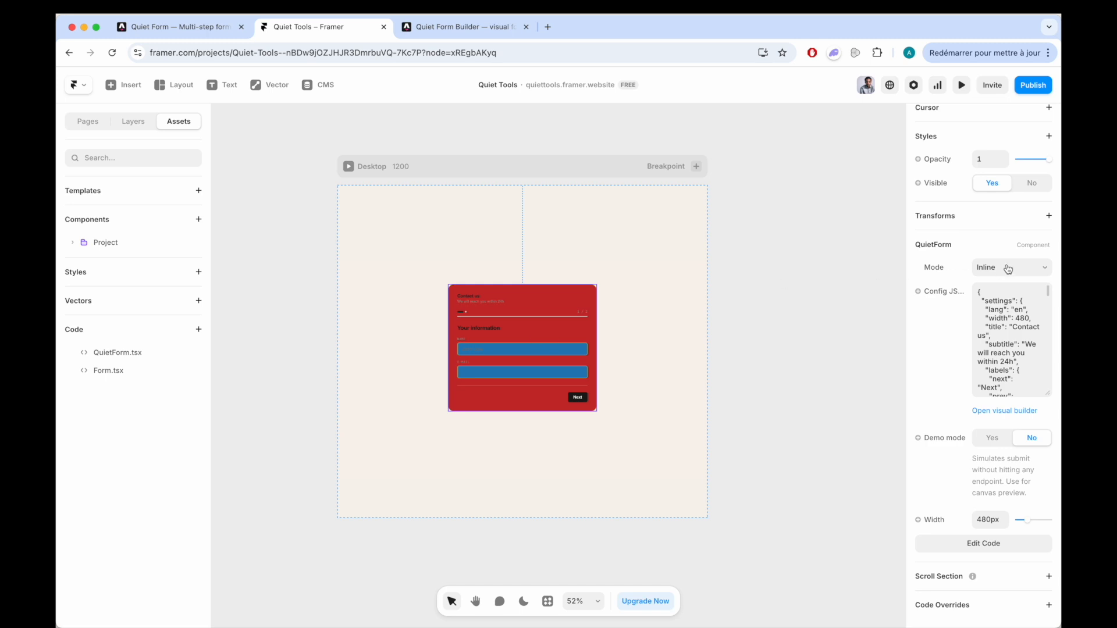
scroll(544, 314, "up", 2)
scroll(544, 314, "up", 2)
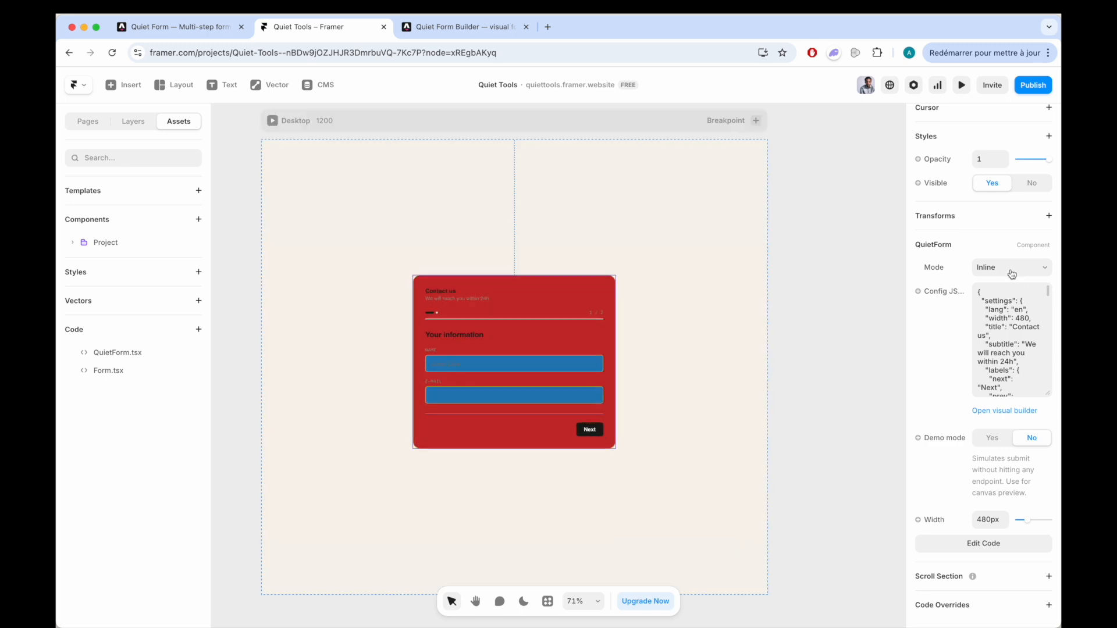
left_click(1012, 267)
left_click(1008, 280)
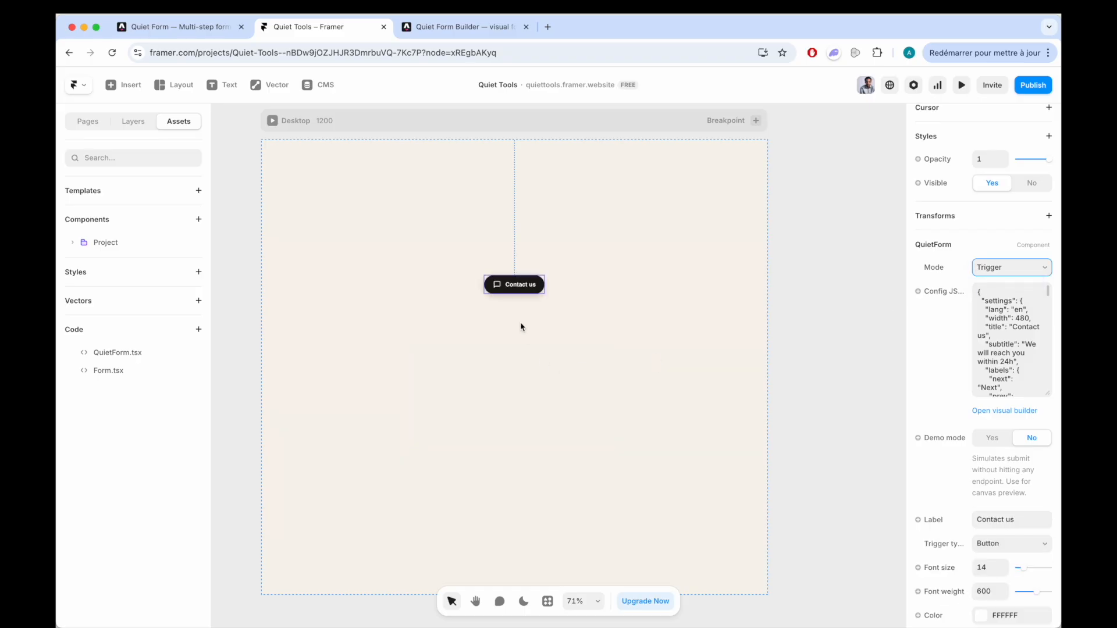
scroll(520, 323, "up", 4)
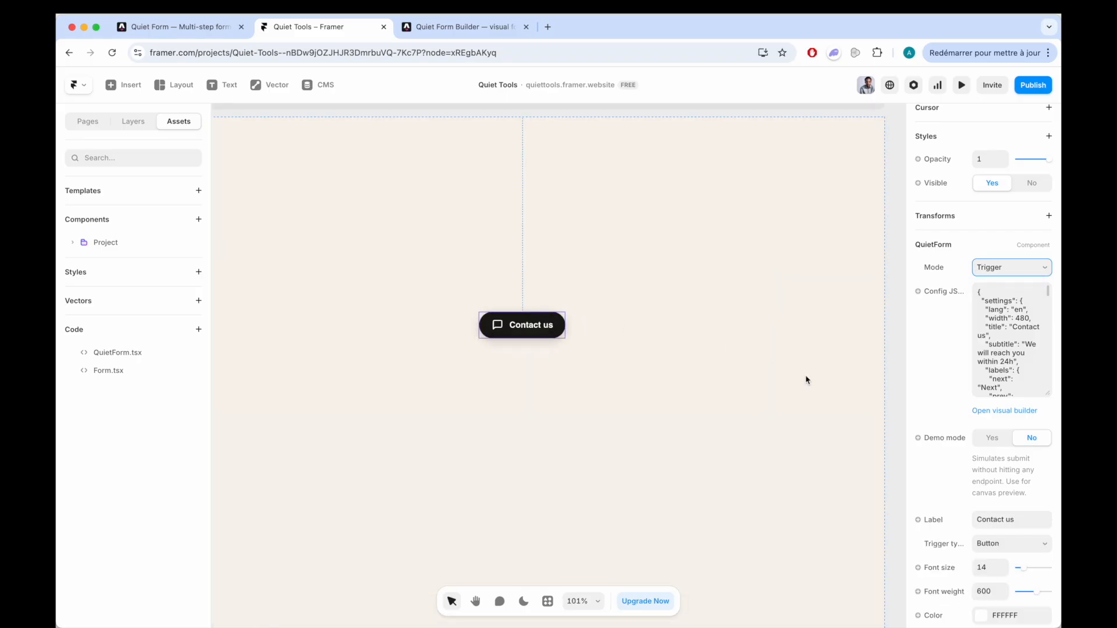
- Make the contact trigger a Text type with colour C91616 and font weight 300
scroll(959, 457, "down", 4)
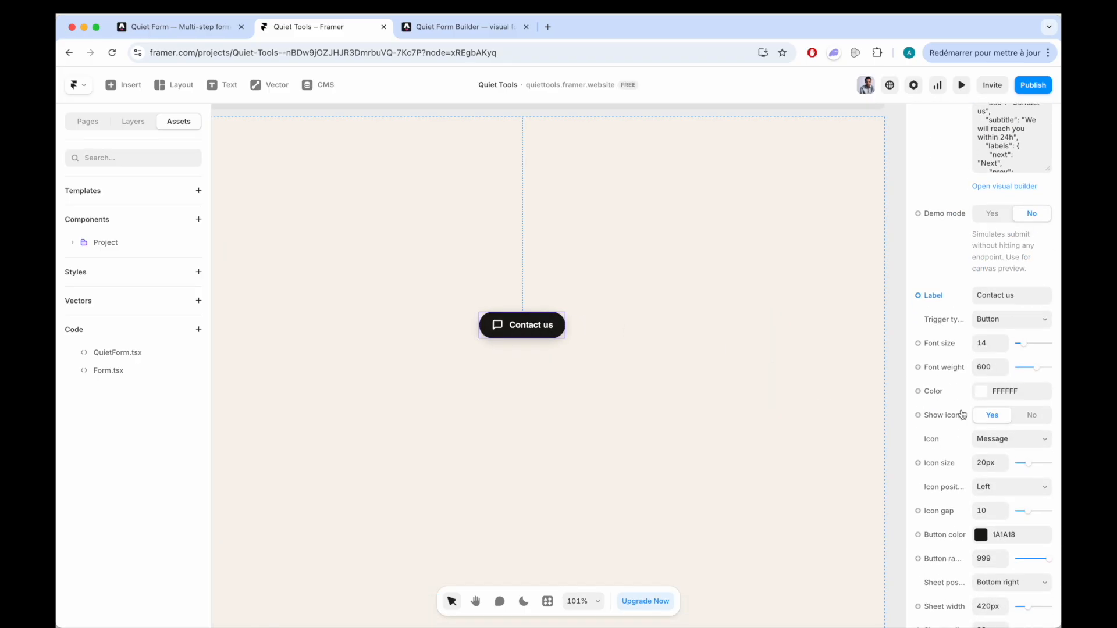
left_click(994, 322)
left_click(997, 331)
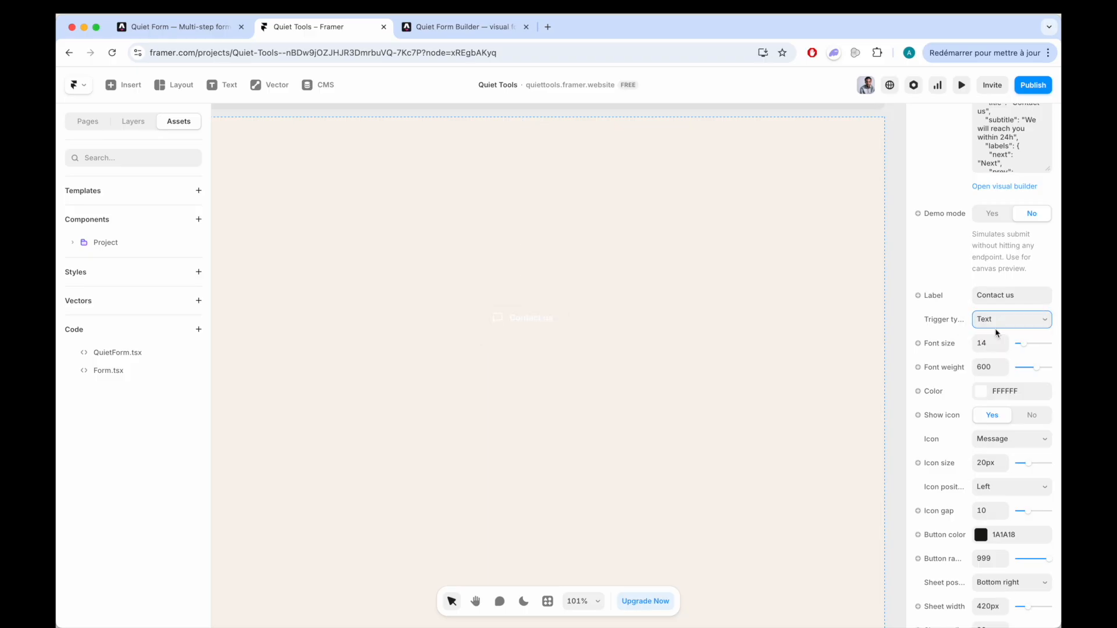
left_click(981, 392)
left_click_drag(861, 423, 870, 422)
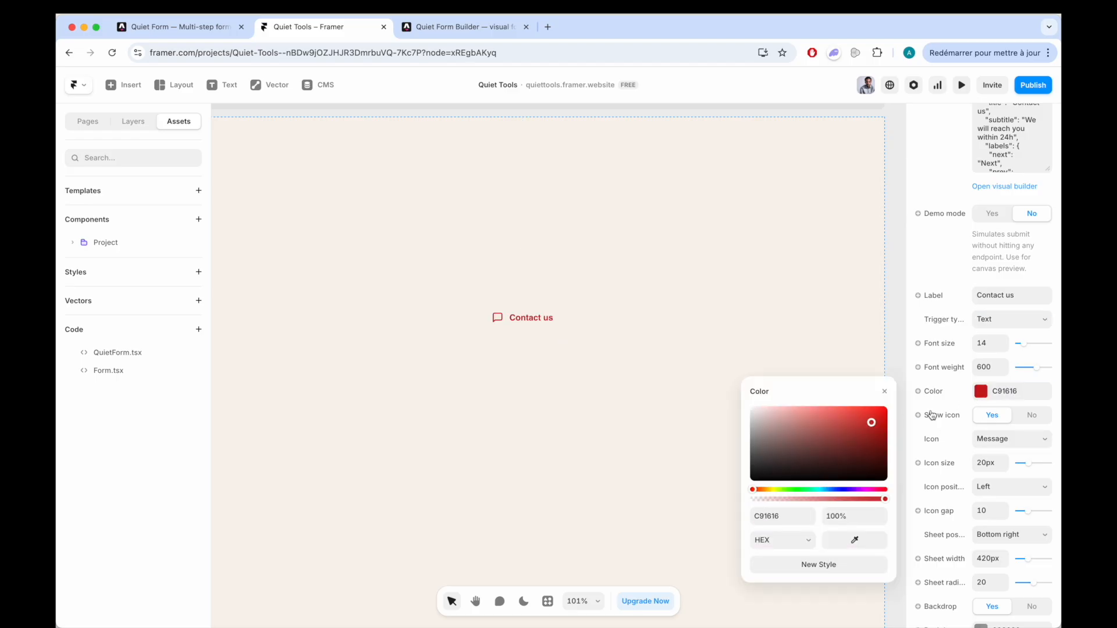
mouse_move(1036, 373)
left_mouse_down()
mouse_move(1022, 371)
mouse_move(1046, 375)
mouse_move(1019, 374)
left_mouse_up()
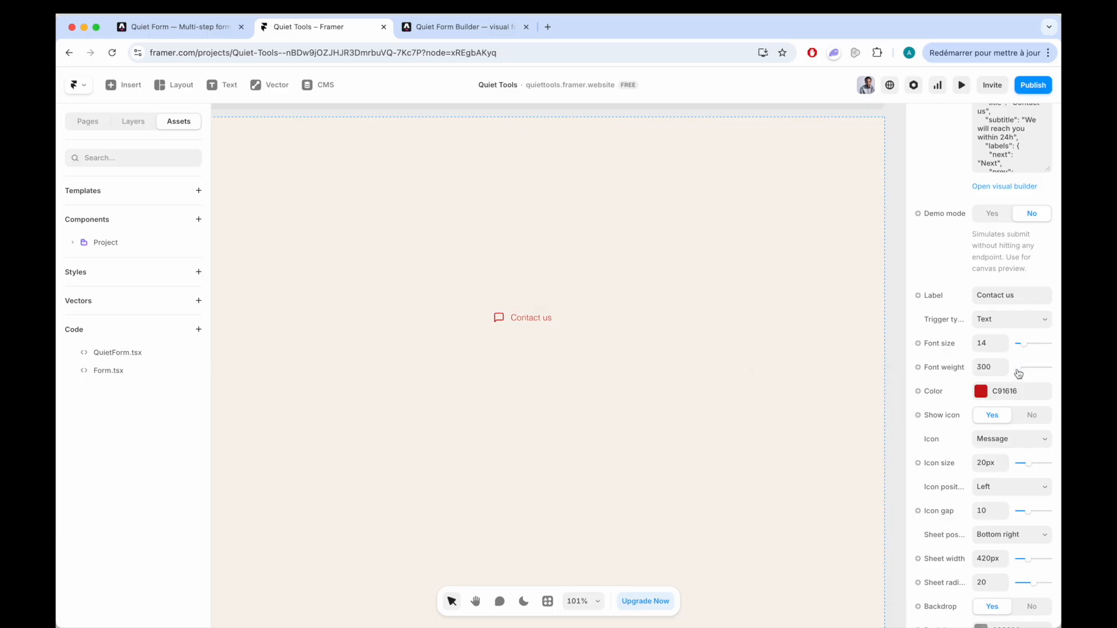
- Hide and show the trigger's icon again, and try the Mail icon
left_click(1028, 422)
left_click(995, 420)
scroll(504, 303, "up", 5)
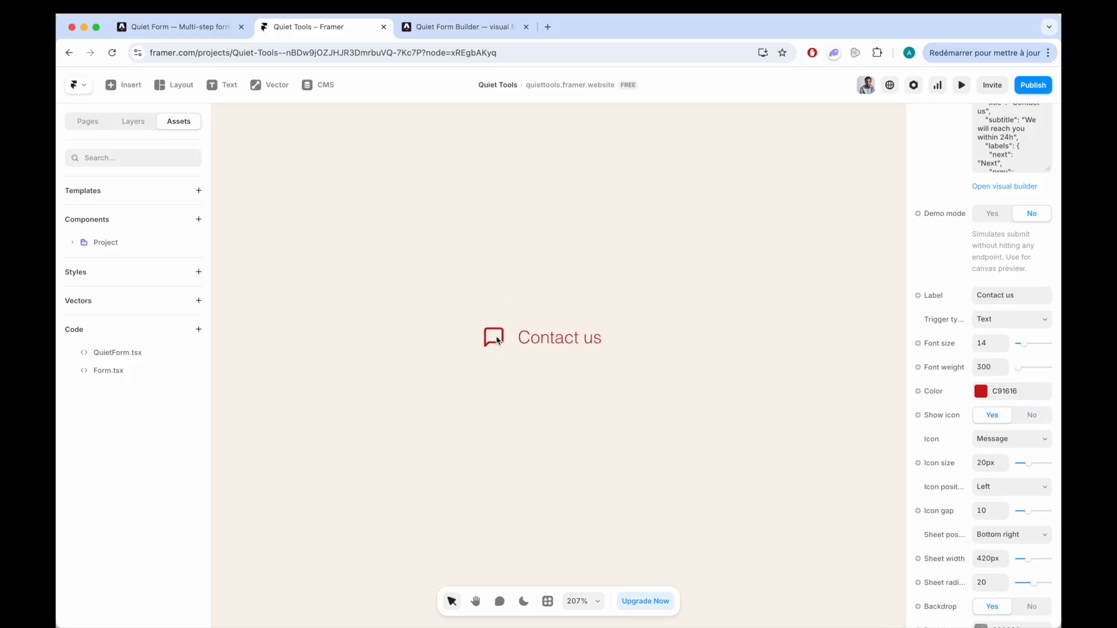
left_click(994, 440)
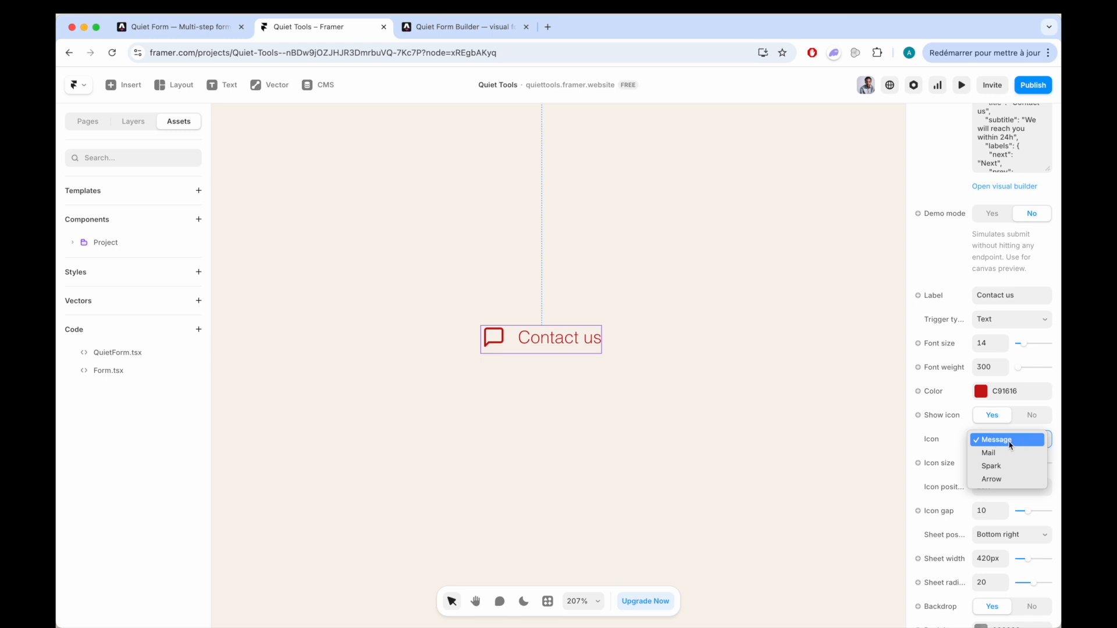
left_click(1004, 453)
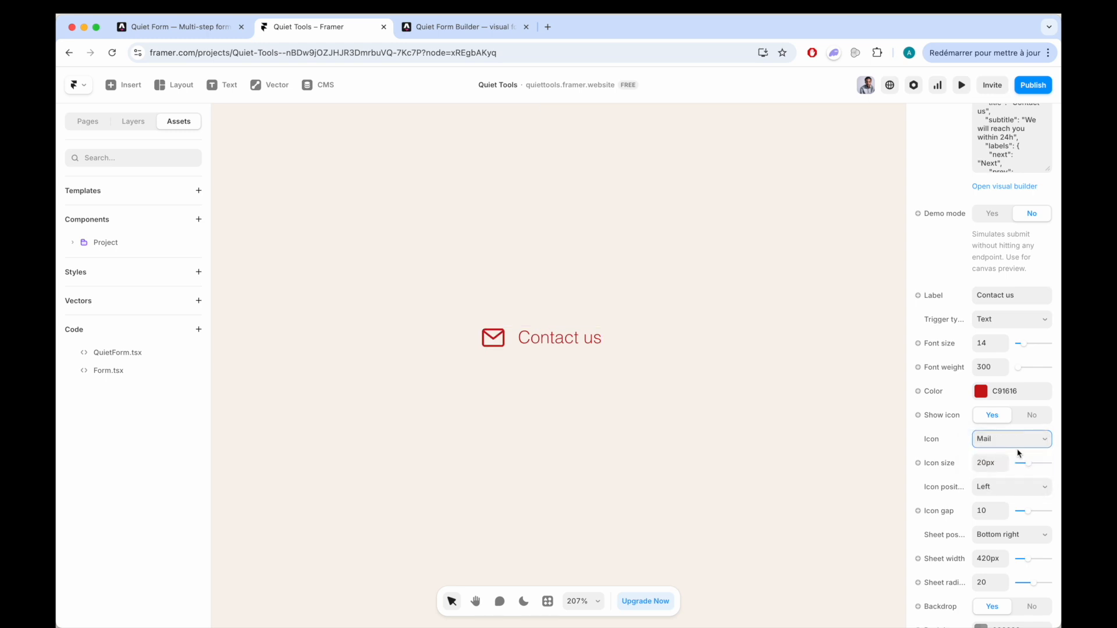
- Set the trigger's icon to Arrow with an icon size of 24px
left_click(1013, 441)
left_click(999, 454)
left_click(1012, 441)
left_click(992, 454)
left_click_drag(1027, 467, 1035, 466)
- Place the contact trigger's icon on the Right of the label with an icon gap of 4
left_click(989, 487)
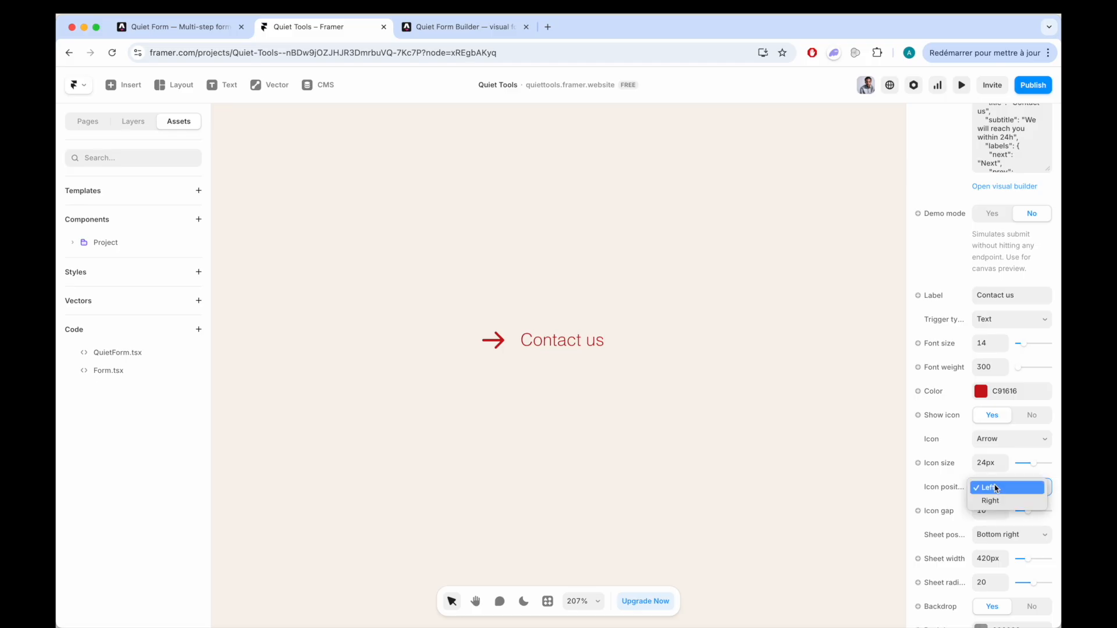
left_click(991, 501)
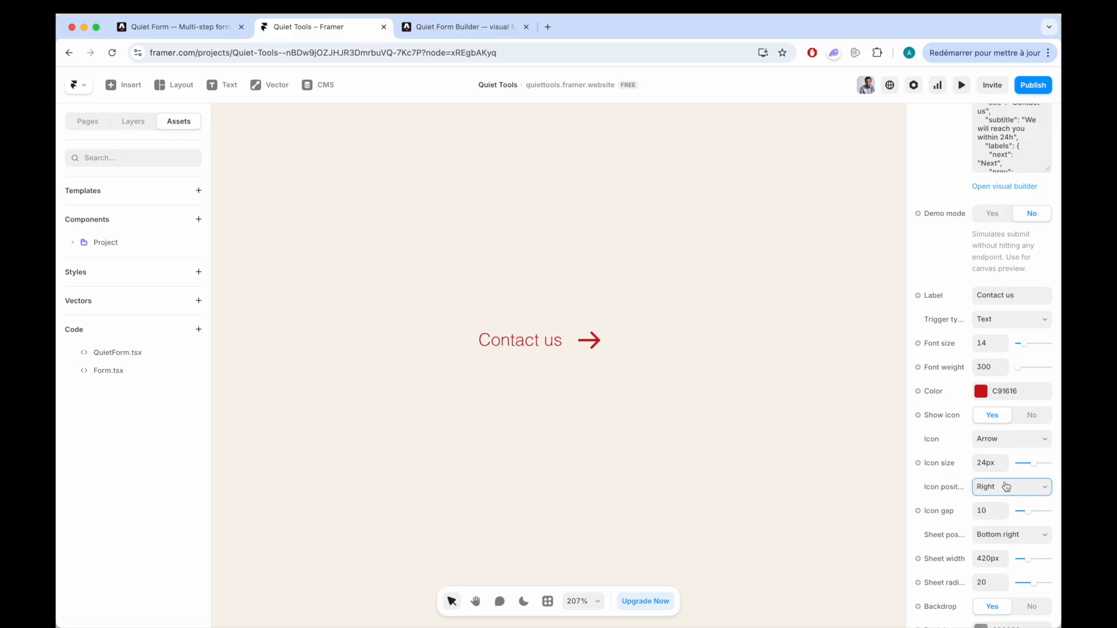
scroll(989, 465, "down", 2)
left_click_drag(1029, 441, 1011, 458)
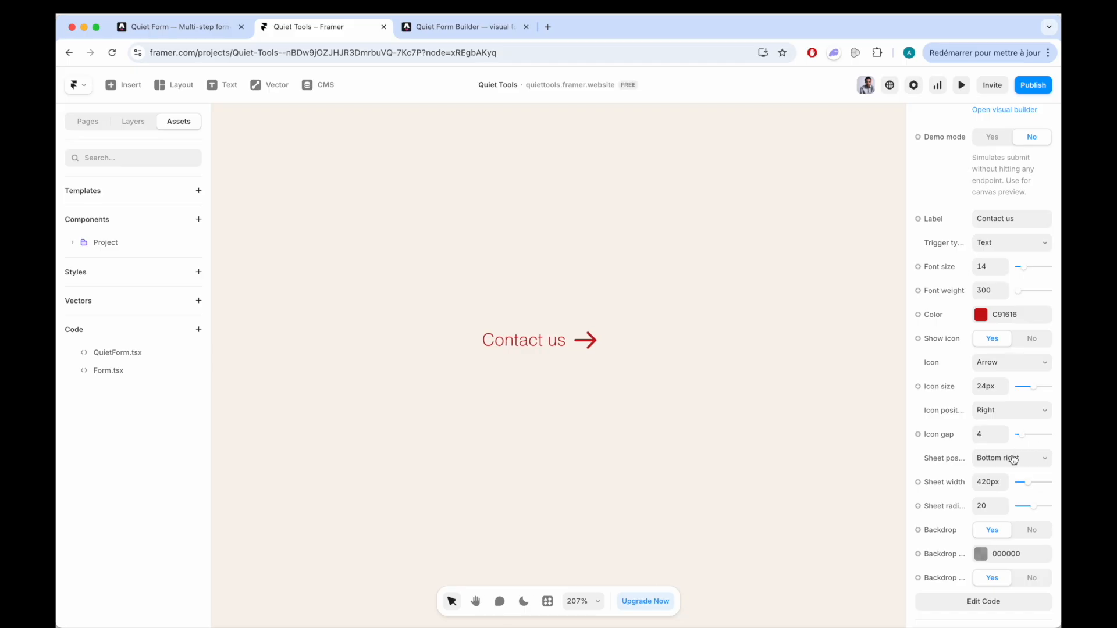
- Preview the Desktop page, open and close the contact form sheet from the trigger, and return to the canvas
scroll(955, 469, "down", 2)
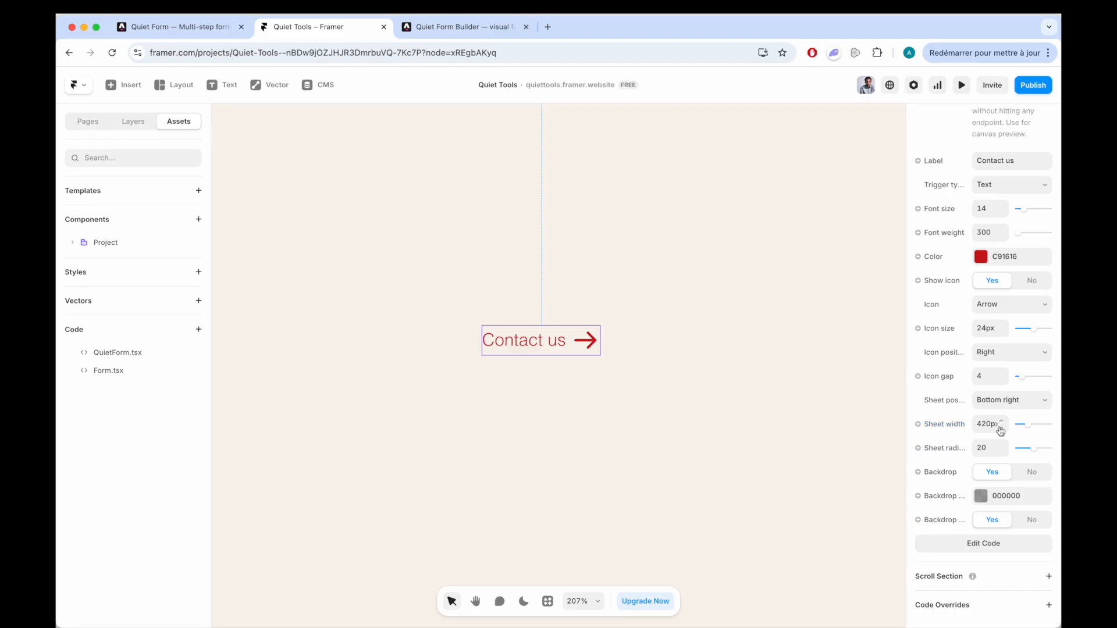
scroll(636, 360, "up", 2)
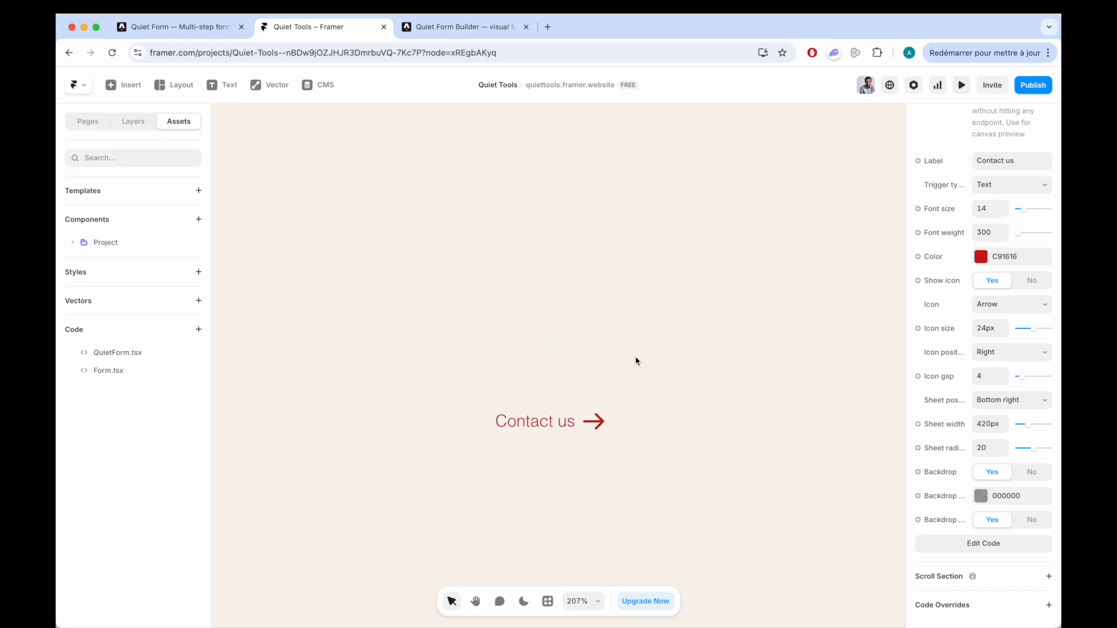
scroll(636, 361, "down", 3)
scroll(634, 363, "down", 4)
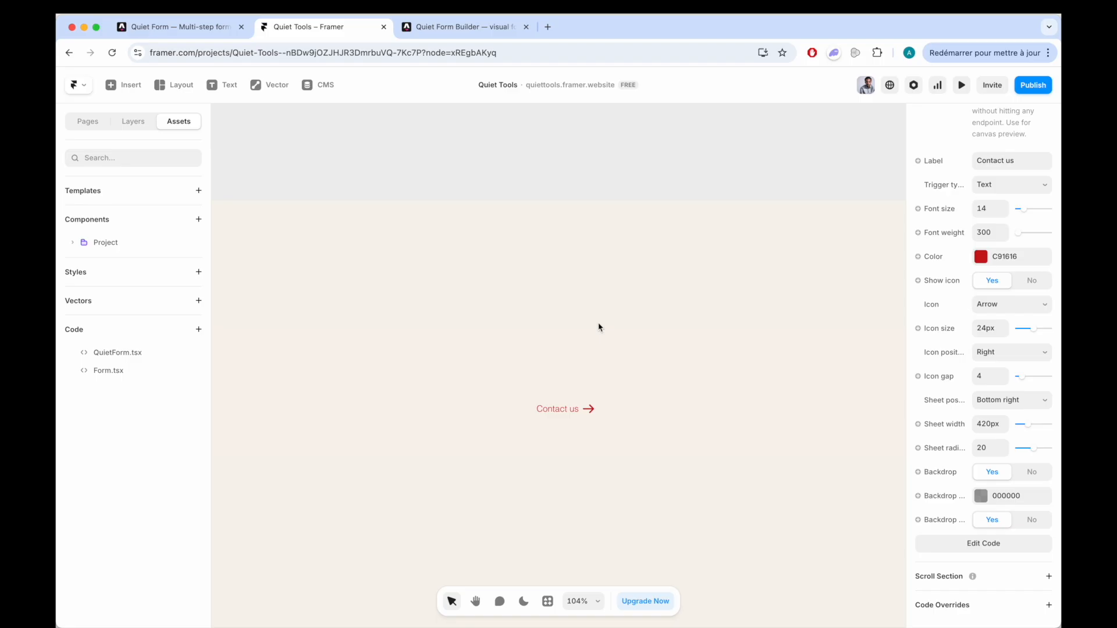
left_click(248, 198)
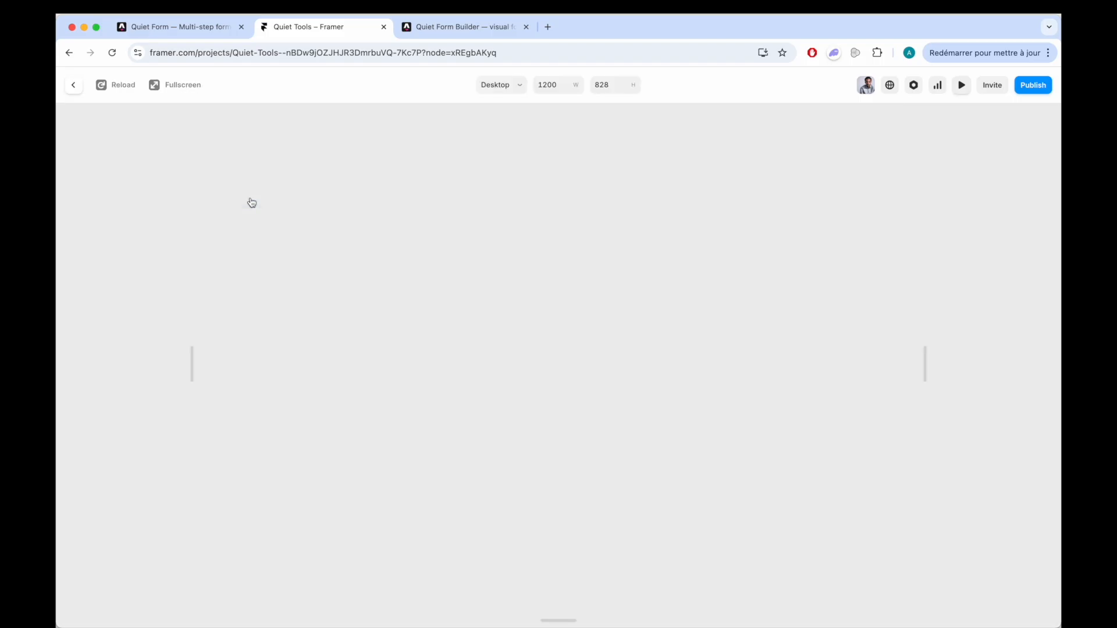
left_click(559, 315)
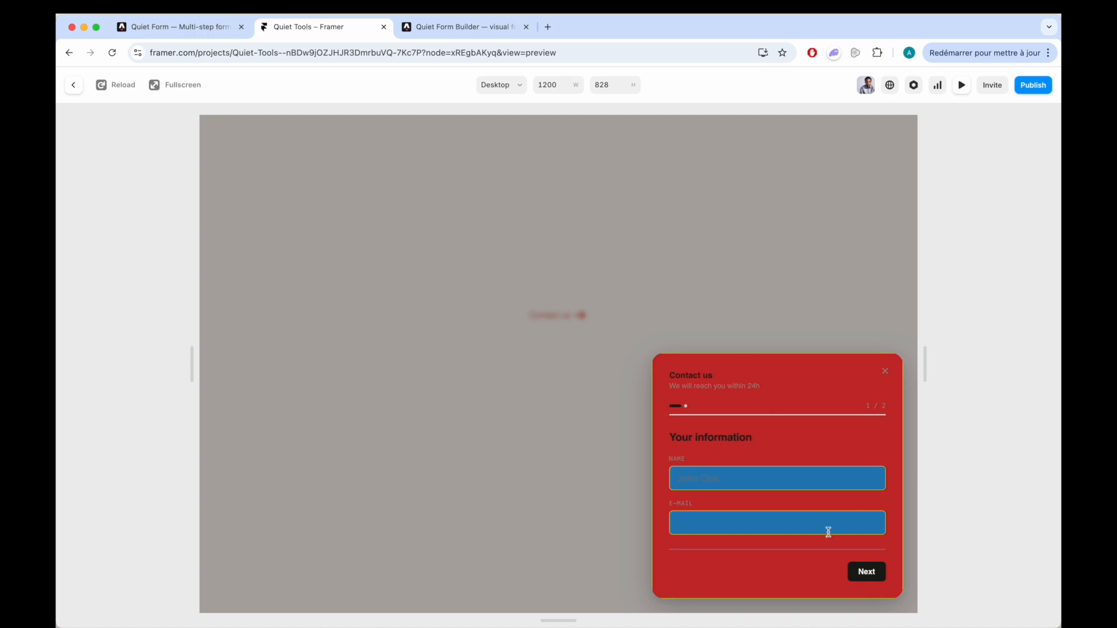
left_click(711, 301)
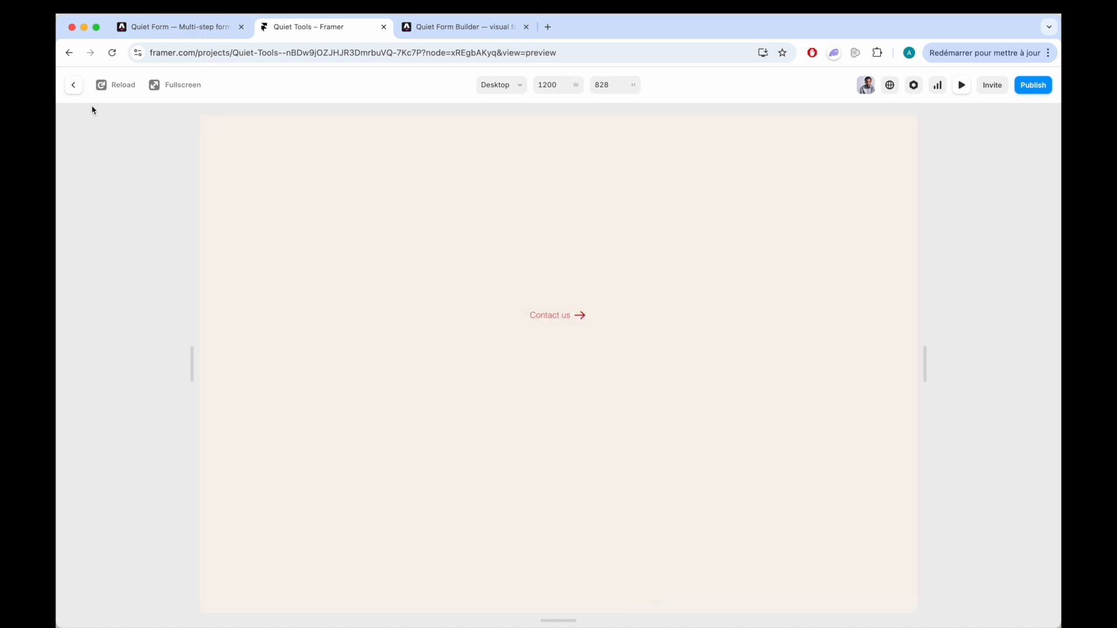
left_click(74, 87)
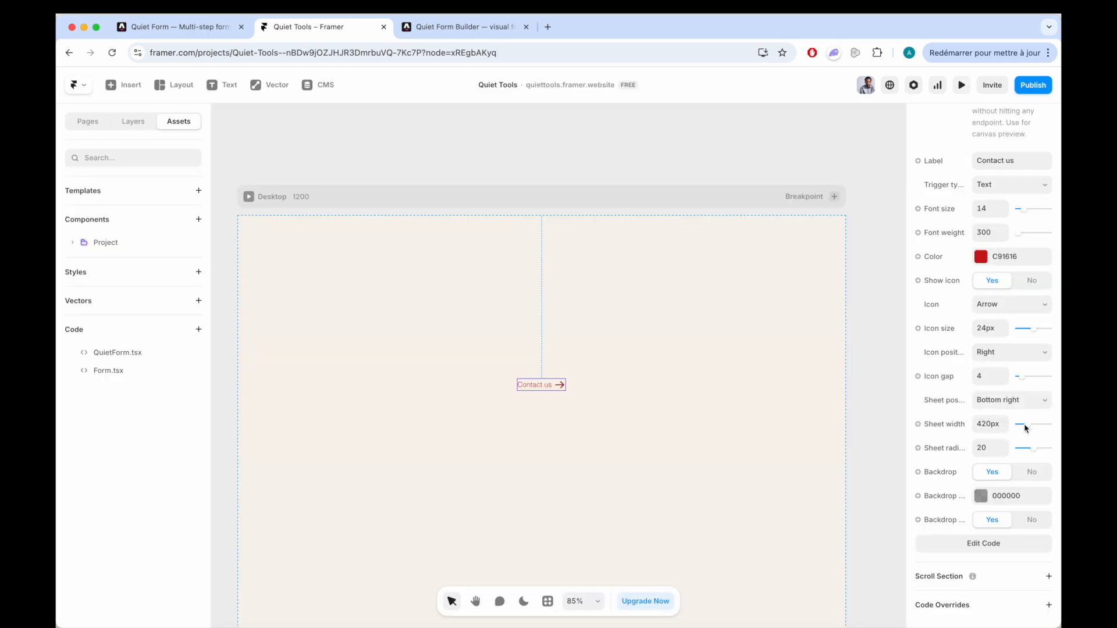
- Set the form sheet's width to 584px and its position to Bottom center
left_click_drag(1028, 430, 1039, 430)
left_click(1014, 402)
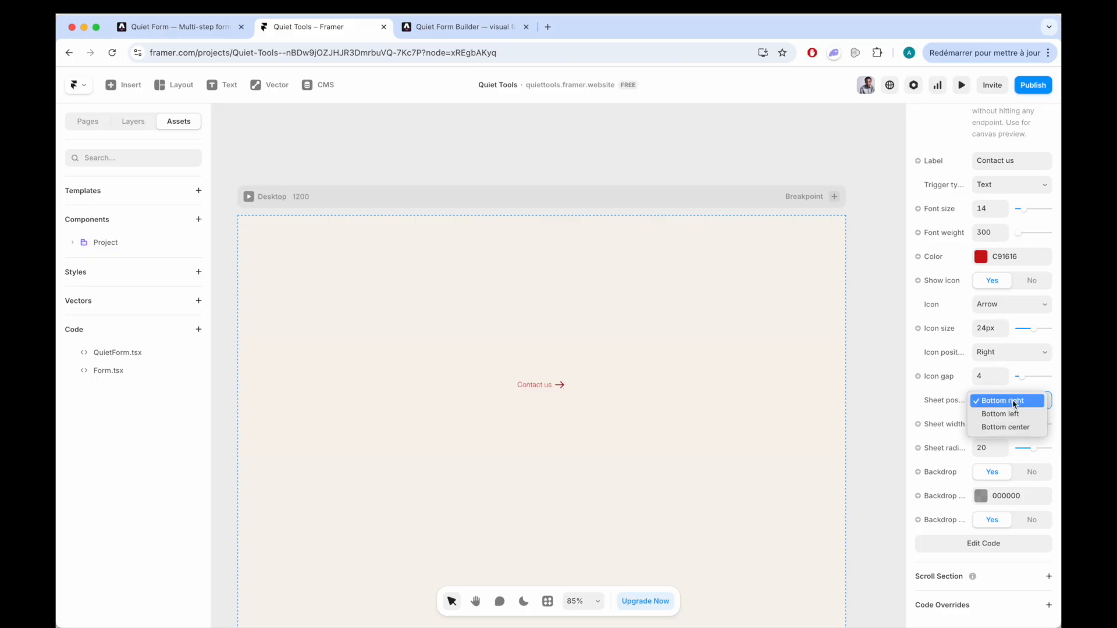
left_click(1000, 427)
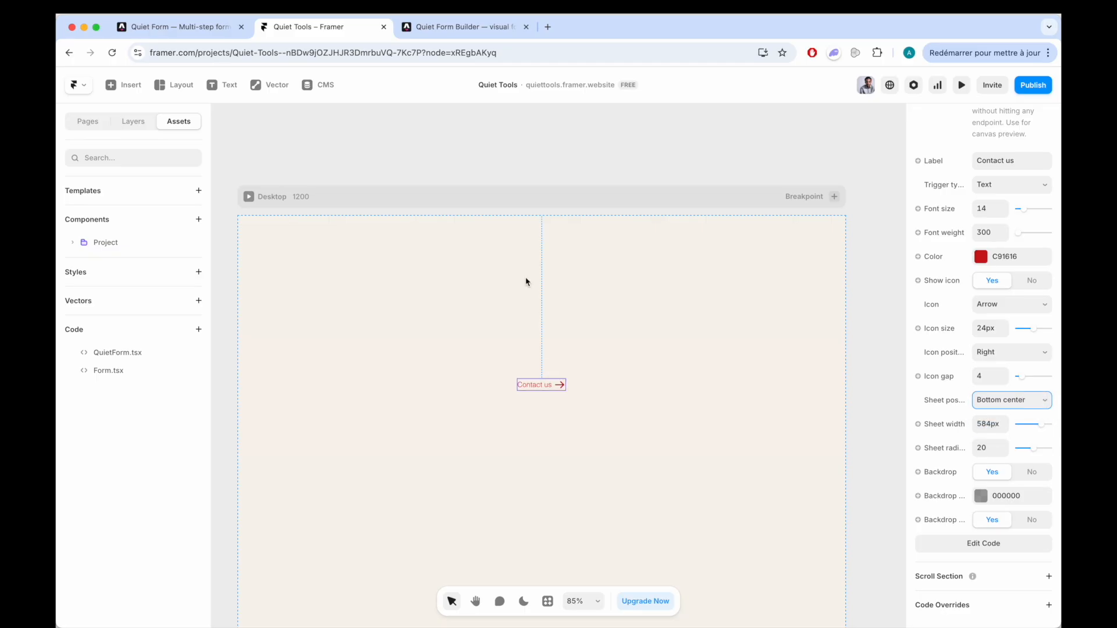
- Check the wider, centred form sheet in the page preview, close it and go back to editing
key("super+p")
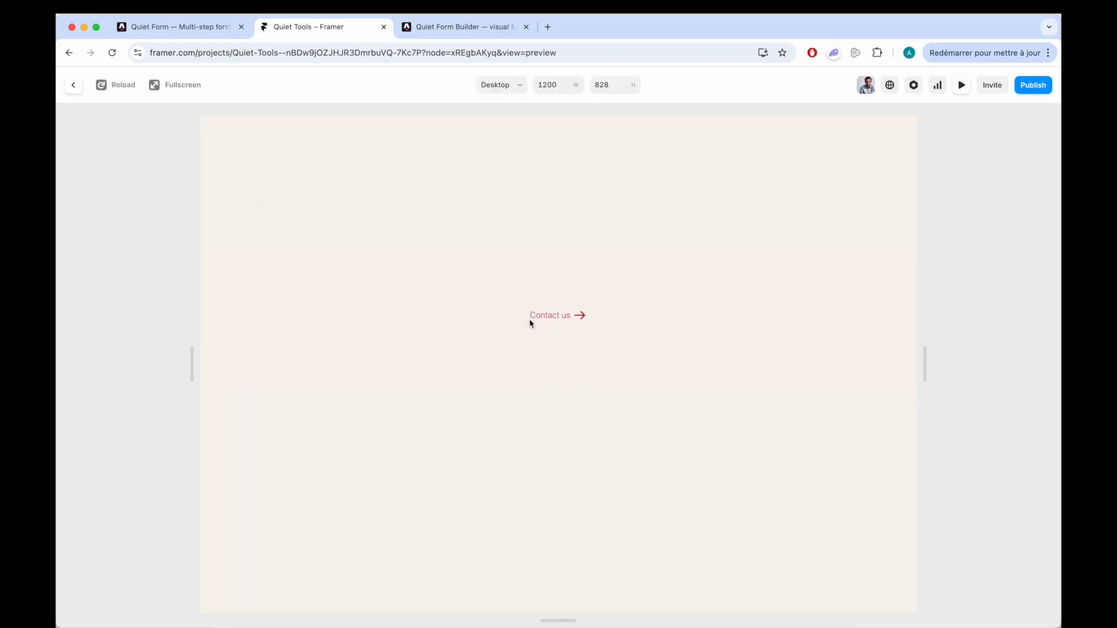
left_click(554, 317)
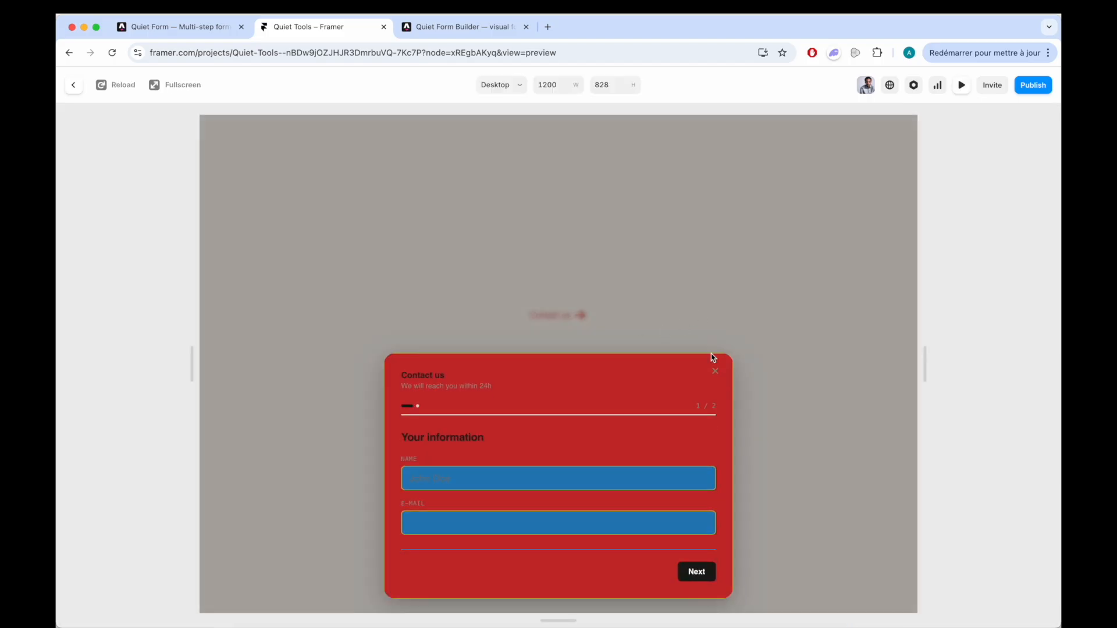
left_click(715, 372)
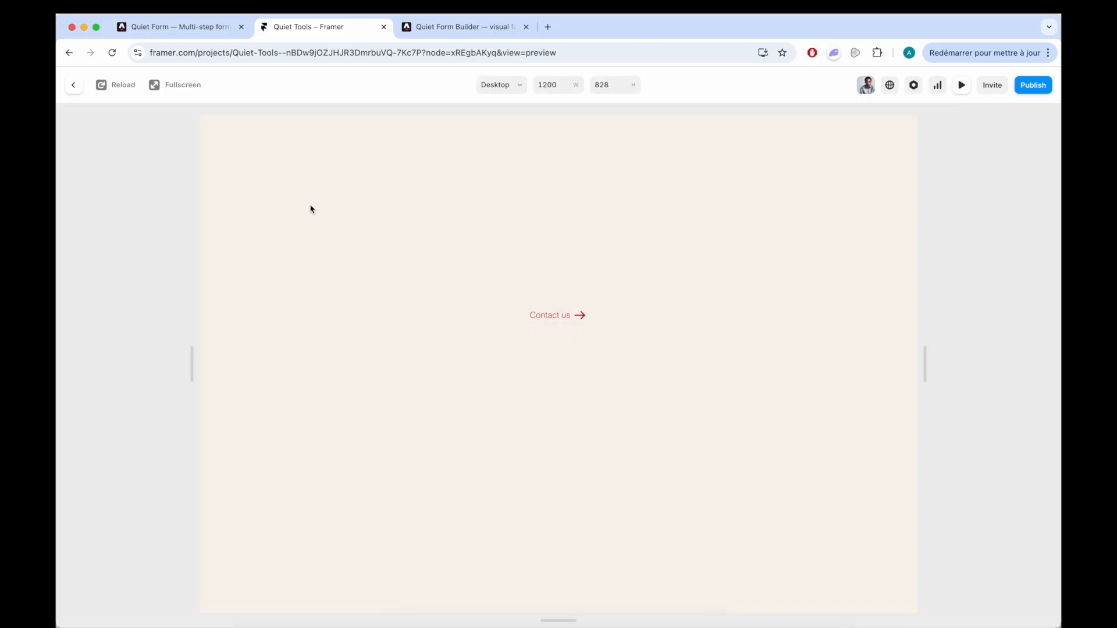
left_click(73, 86)
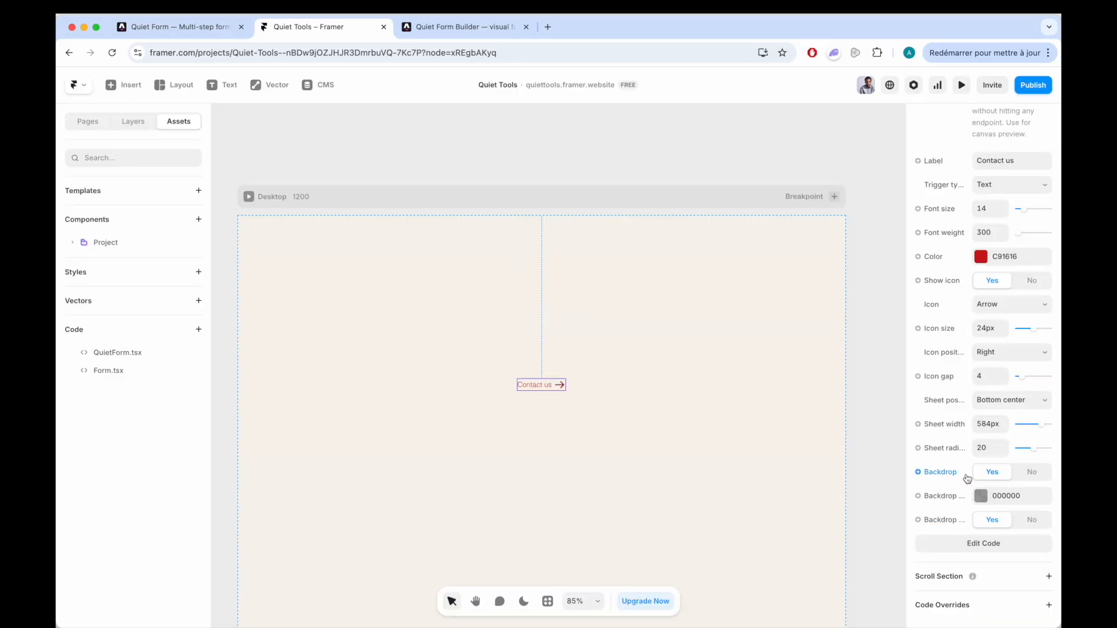
- Try the form sheet without its backdrop in the preview and switch the backdrop on again
left_click(1034, 472)
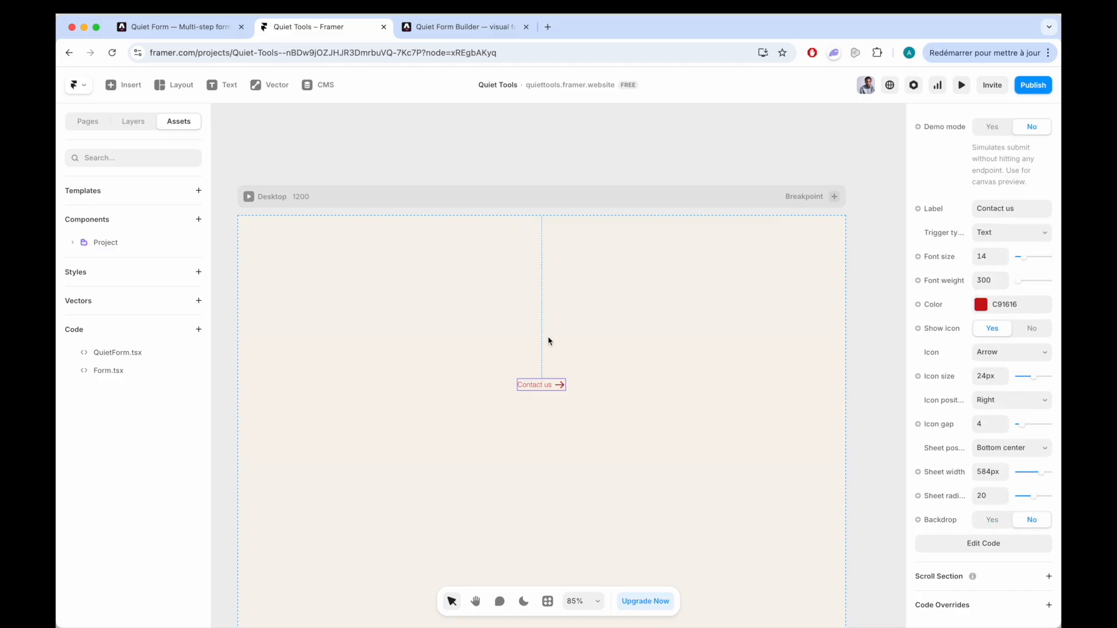
left_click(249, 196)
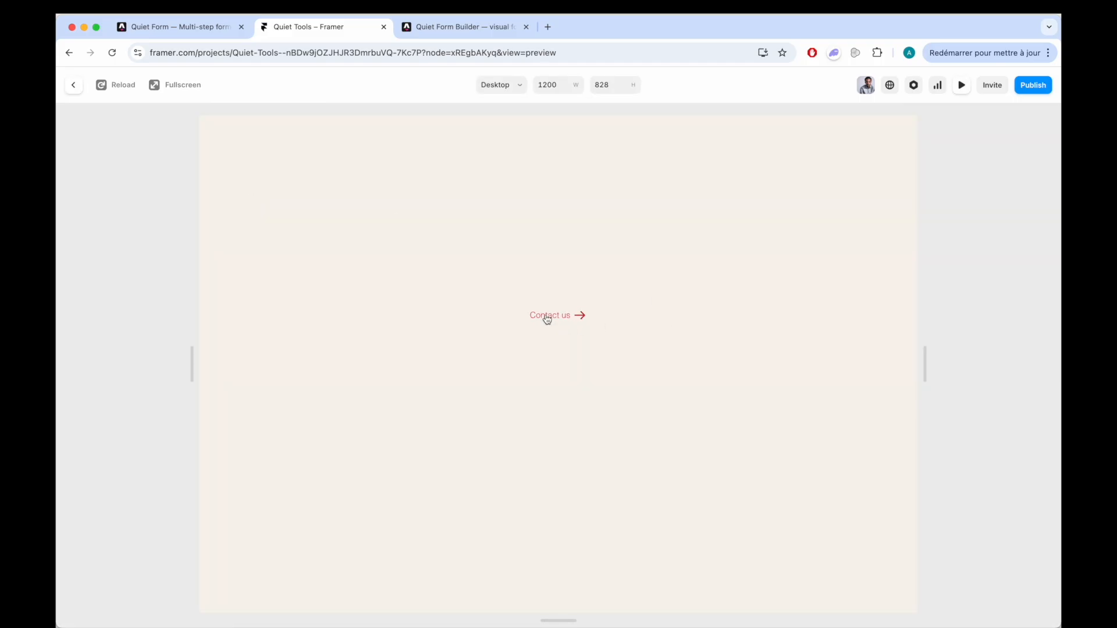
left_click(547, 317)
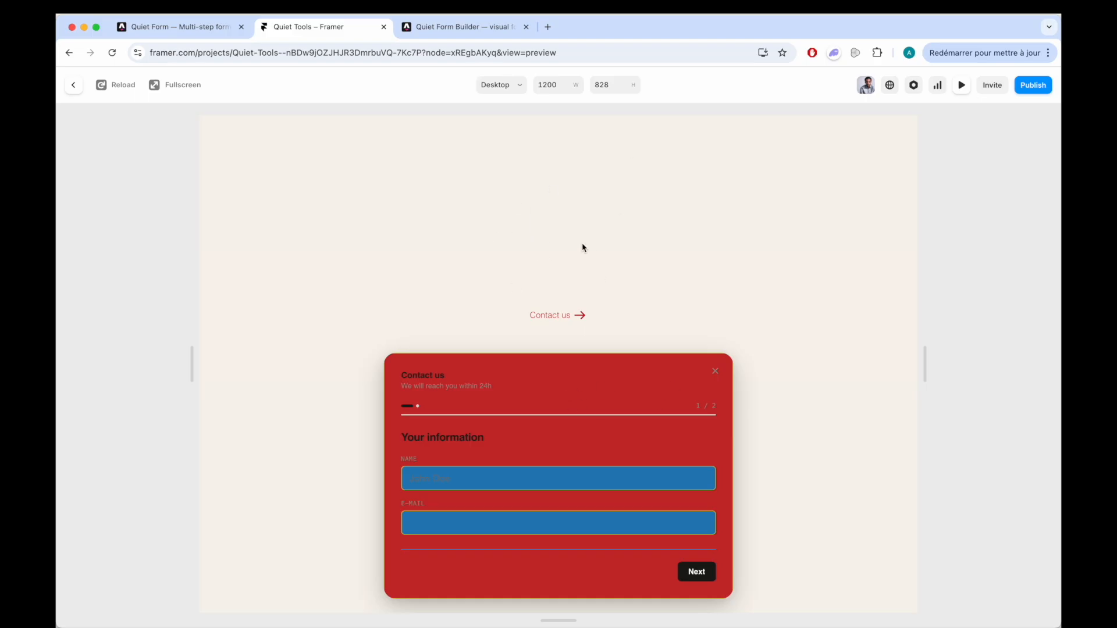
left_click(314, 297)
left_click(73, 85)
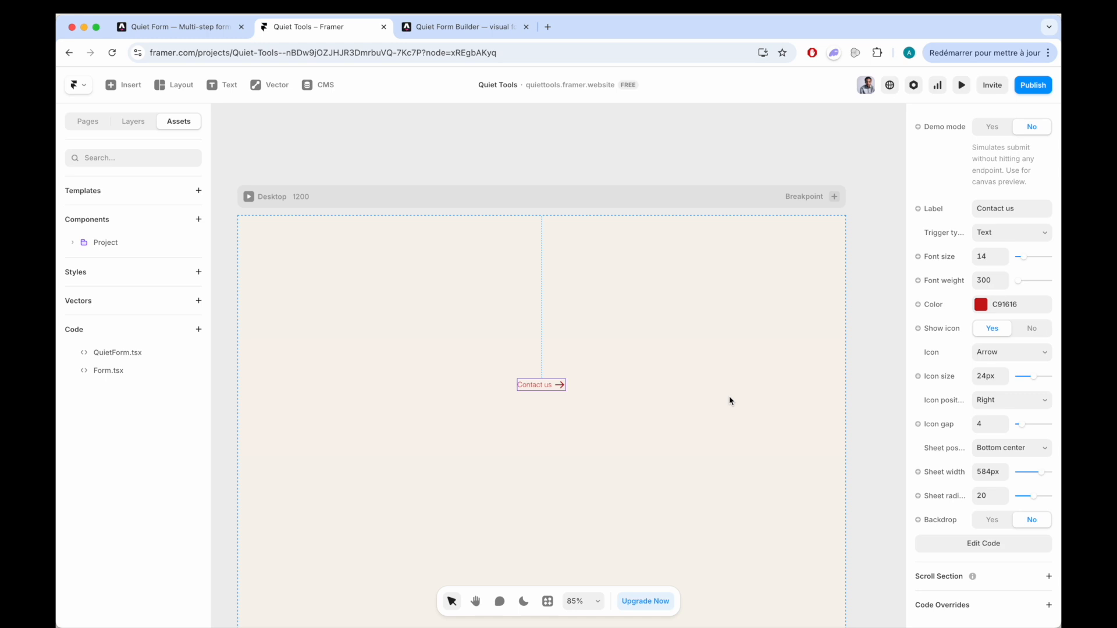
left_click(989, 520)
- Change the sheet's backdrop colour to the blue 101CC7
scroll(943, 520, "down", 2)
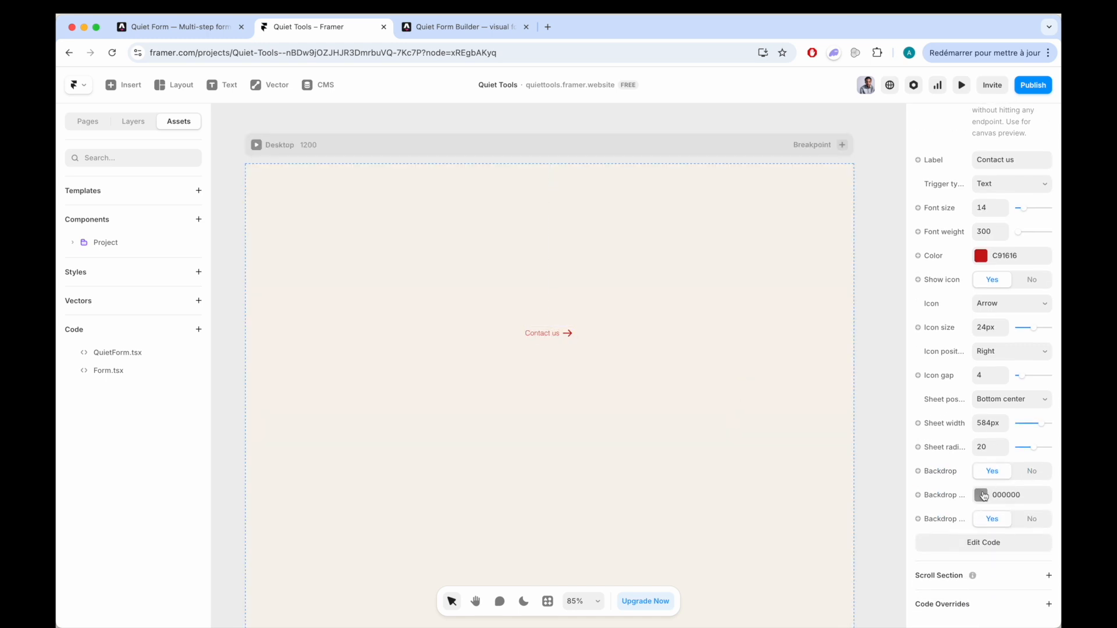
left_click(982, 496)
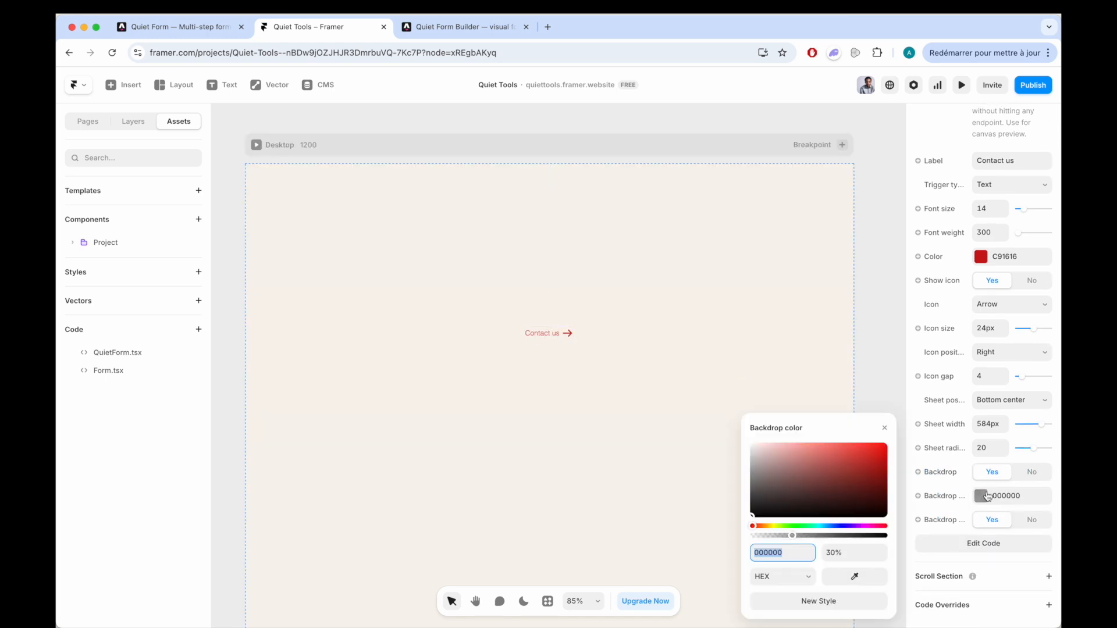
left_click(840, 528)
left_click(875, 461)
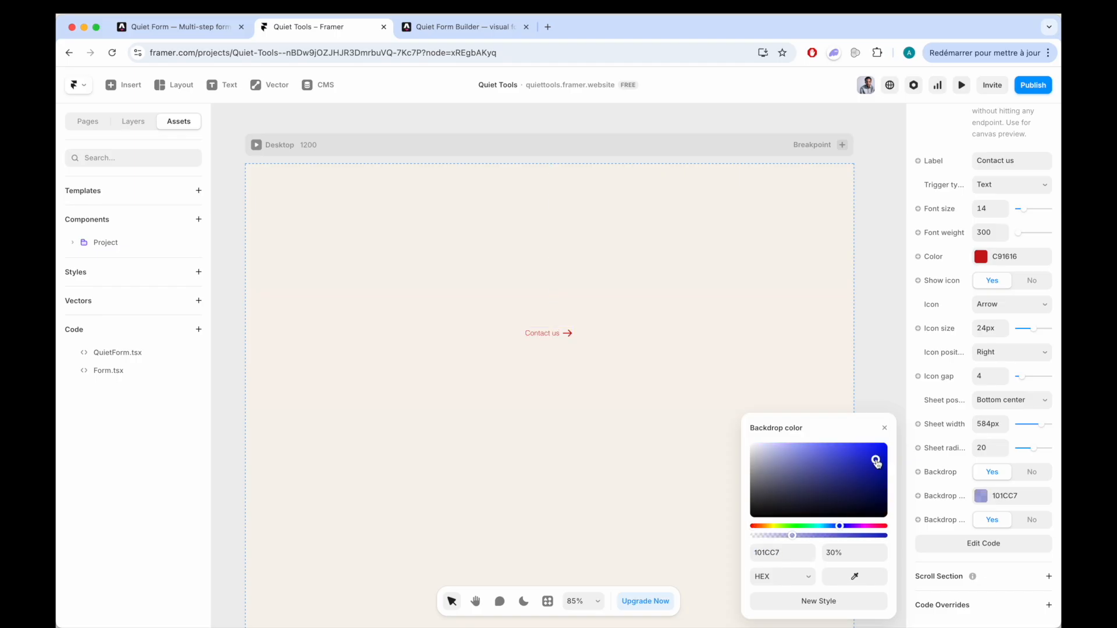
left_click(883, 403)
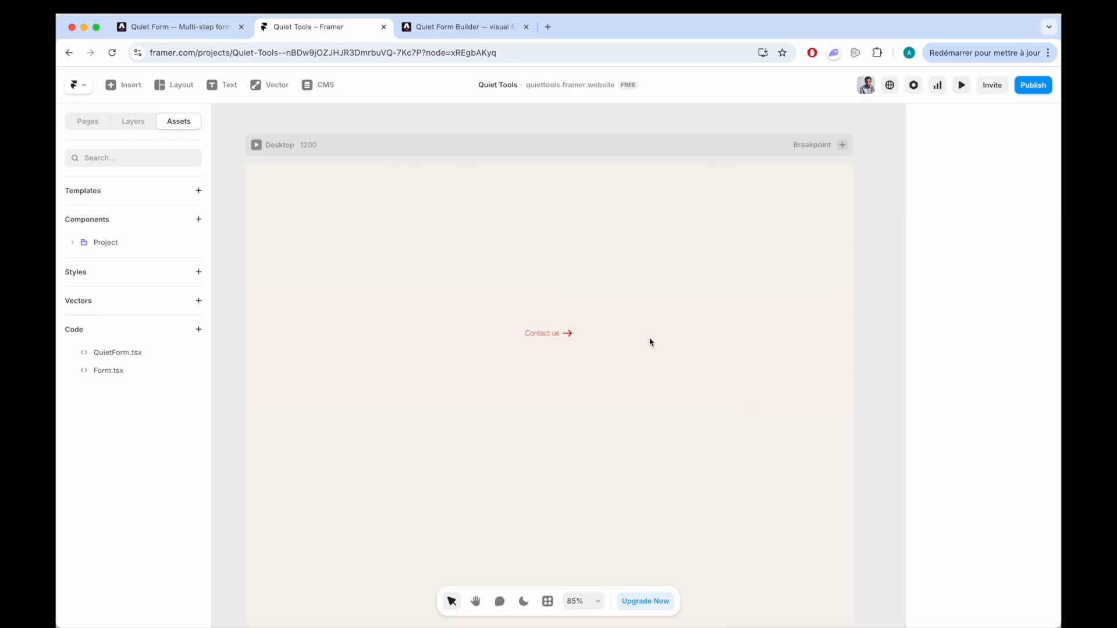
- Preview the form sheet with its blue backdrop and return to the canvas
left_click(257, 145)
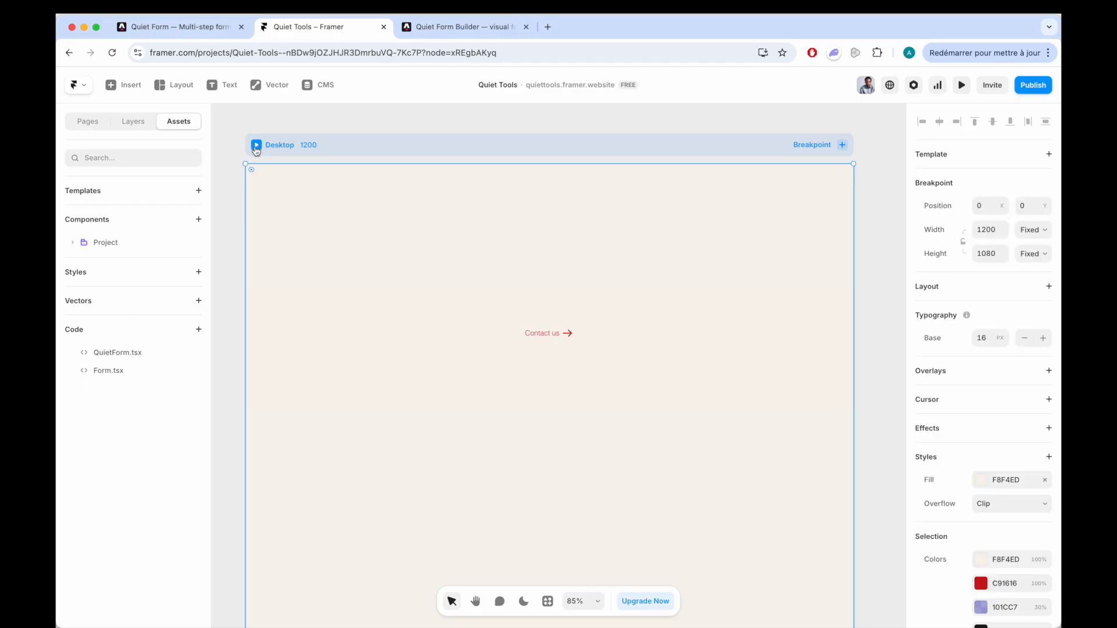
left_click(540, 319)
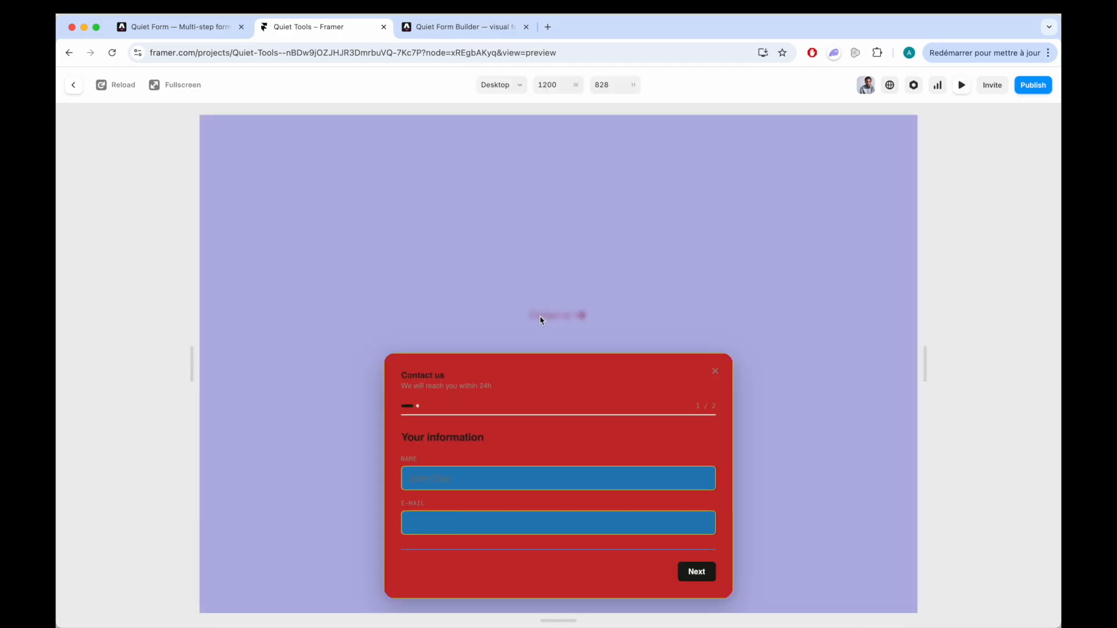
left_click(462, 241)
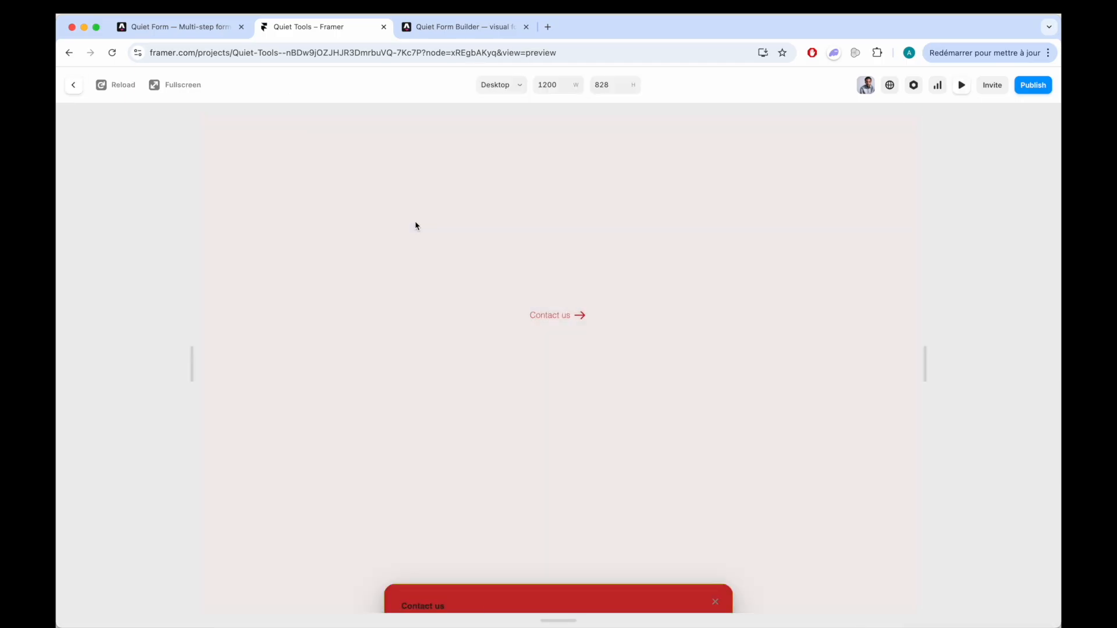
left_click(74, 86)
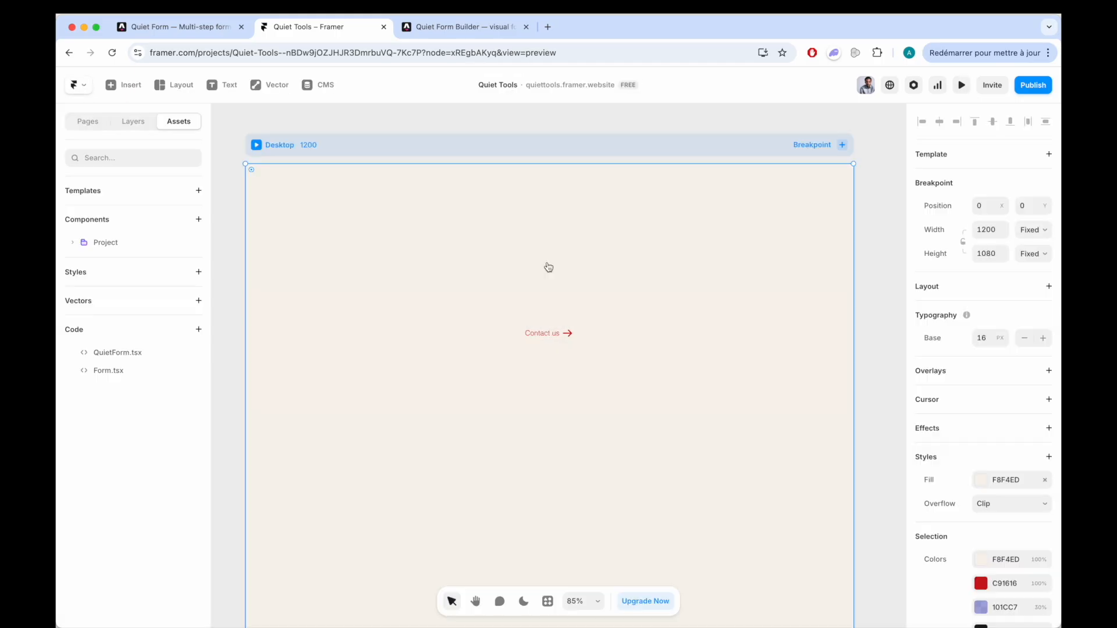
- Turn off the backdrop blur for the contact trigger's sheet
left_click(548, 340)
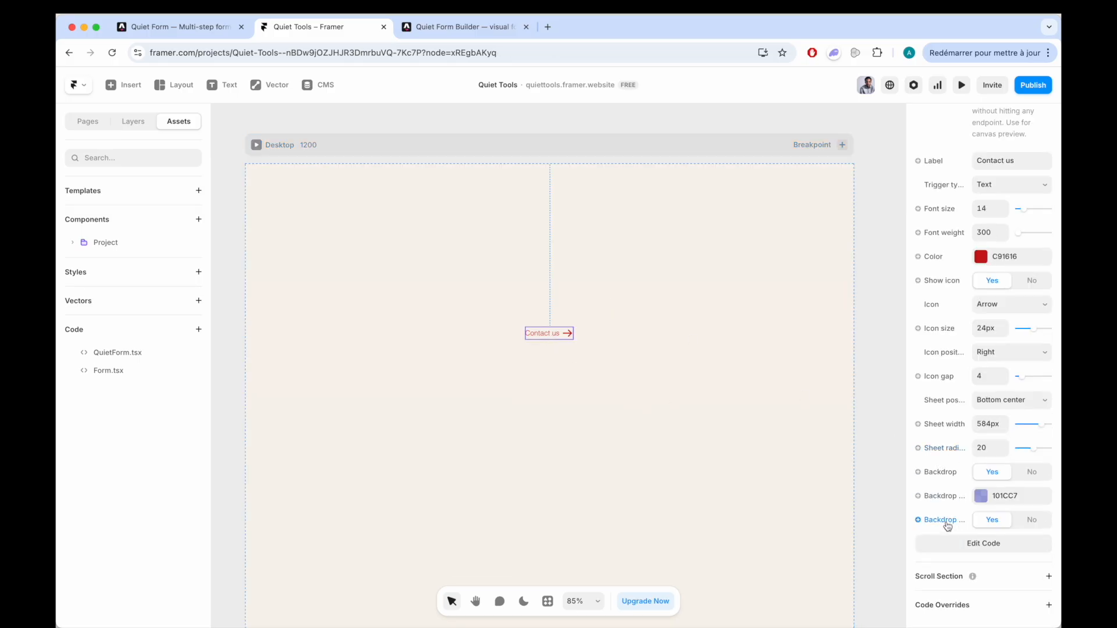
left_click_drag(906, 475, 857, 472)
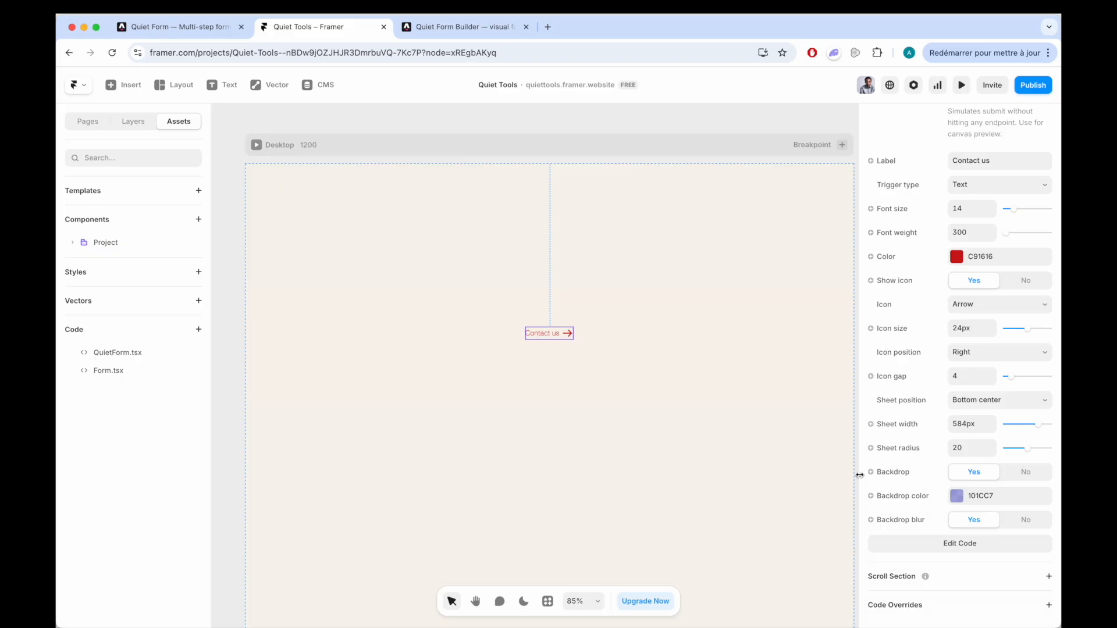
left_click(1039, 522)
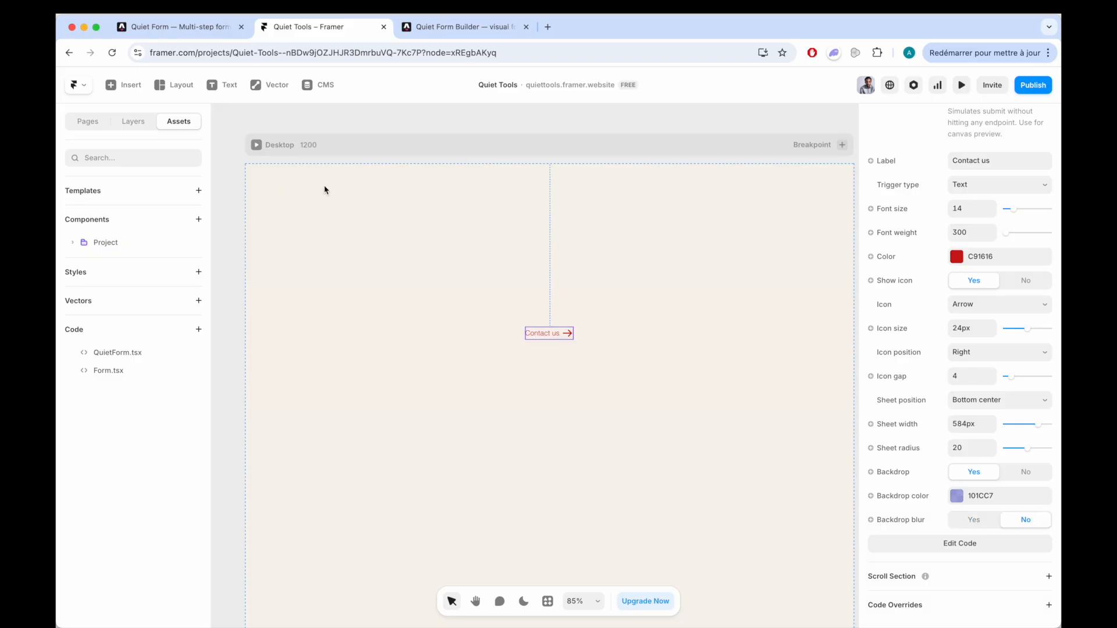
- Open the form sheet in the page preview to check the unblurred backdrop, and leave the preview
key("super+p")
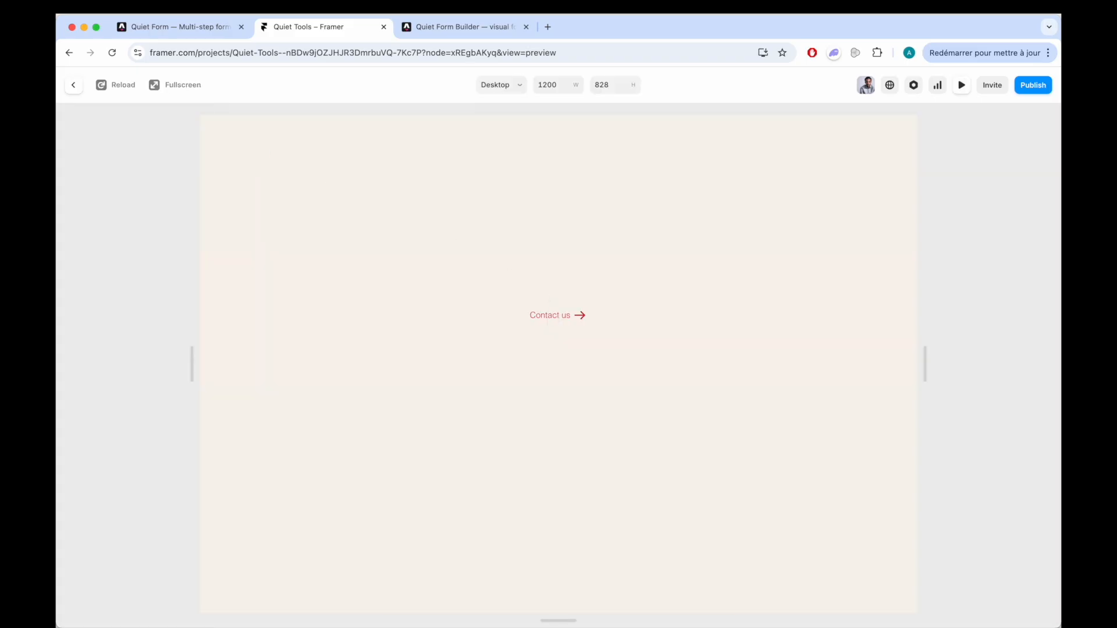
left_click(553, 314)
left_click(333, 271)
left_click(74, 88)
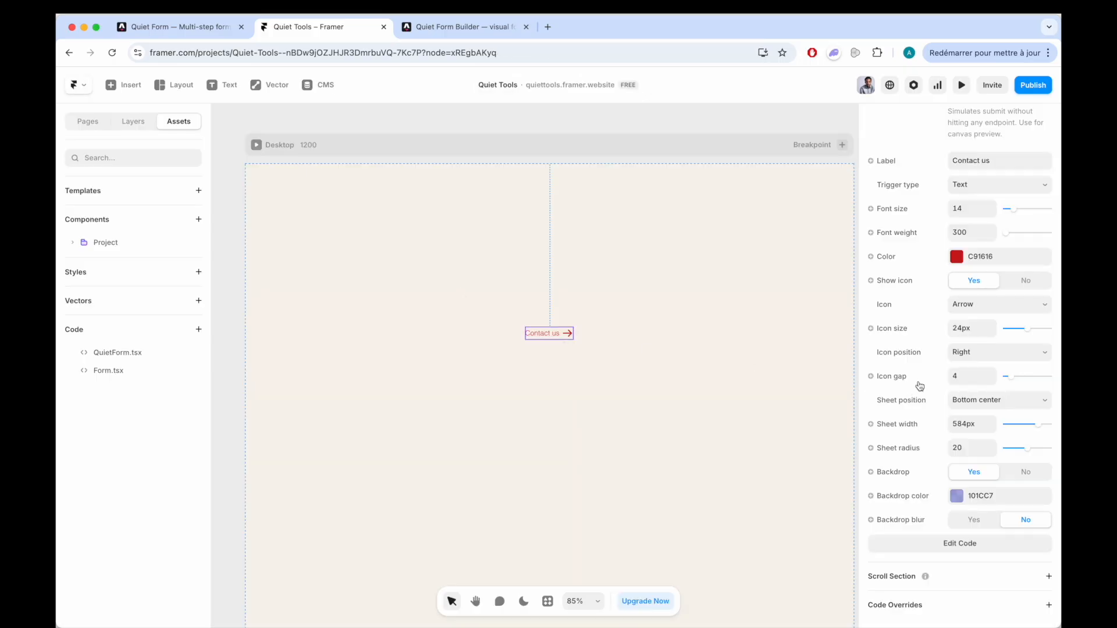
- Turn on demo mode for the contact trigger's QuietForm component so that form submissions are only simulated
scroll(897, 373, "up", 4)
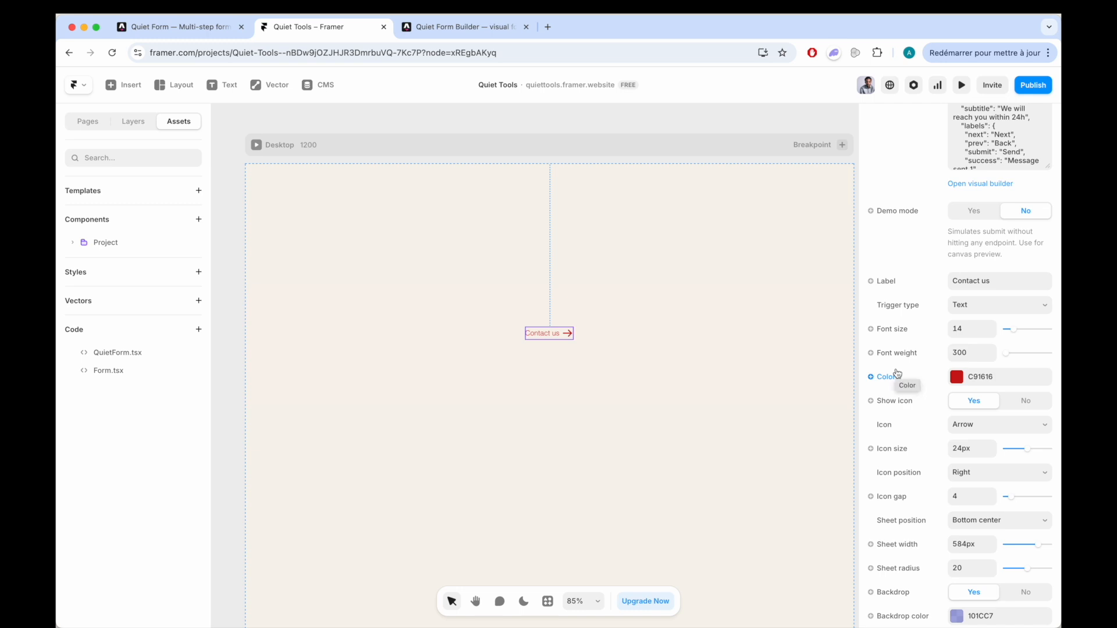
scroll(896, 373, "up", 4)
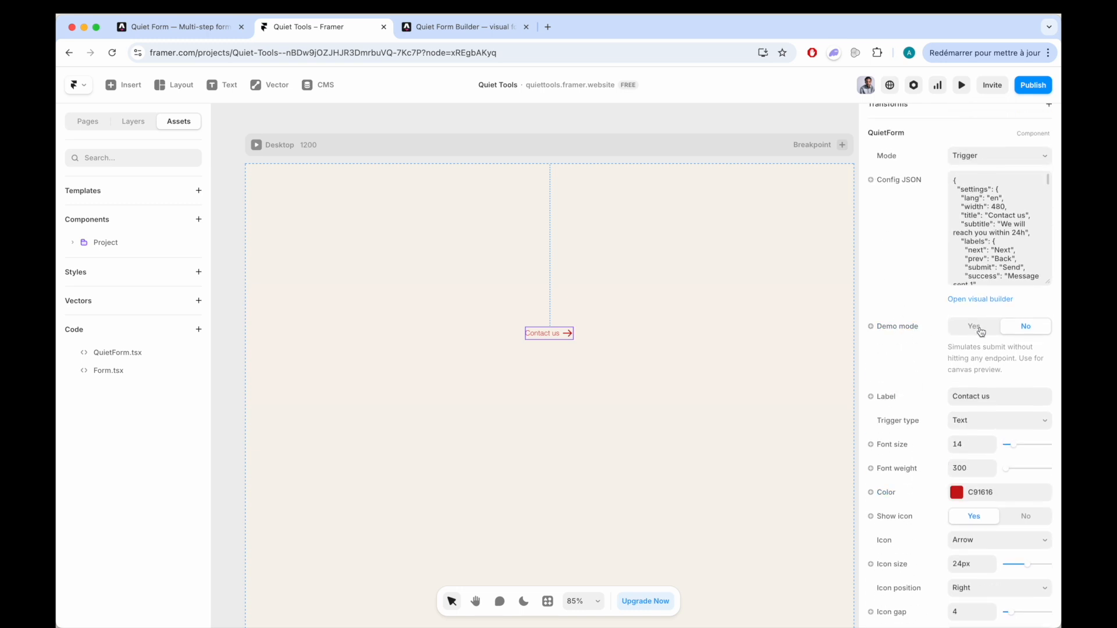
left_click(980, 330)
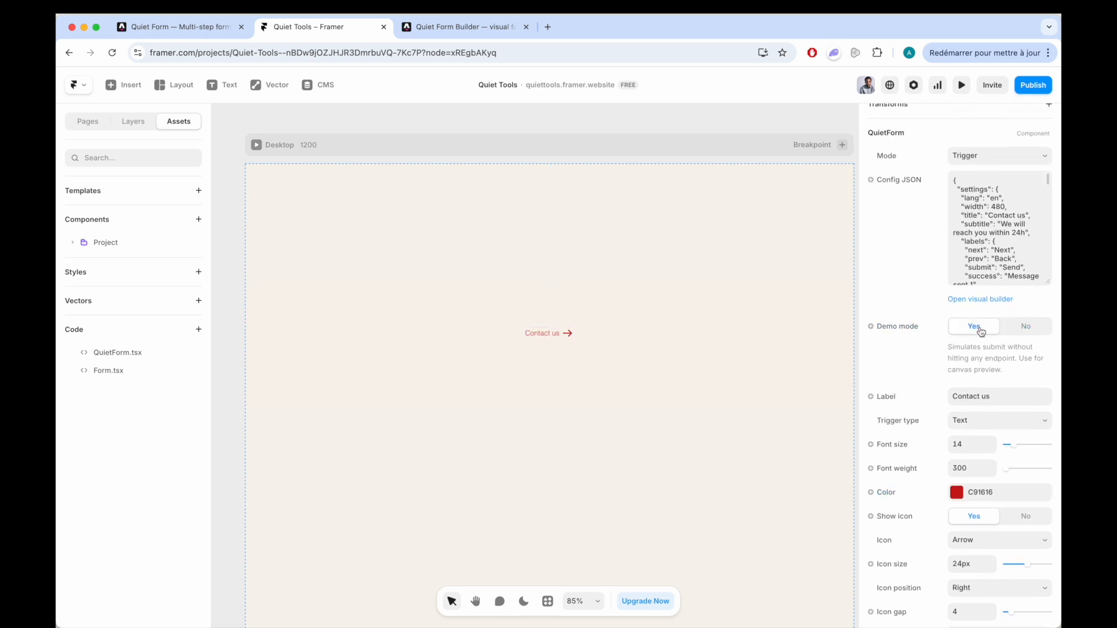
- Preview the contact form, go through both steps with empty fields, send it, close the sheet and return to the canvas
left_click(256, 149)
left_click(554, 316)
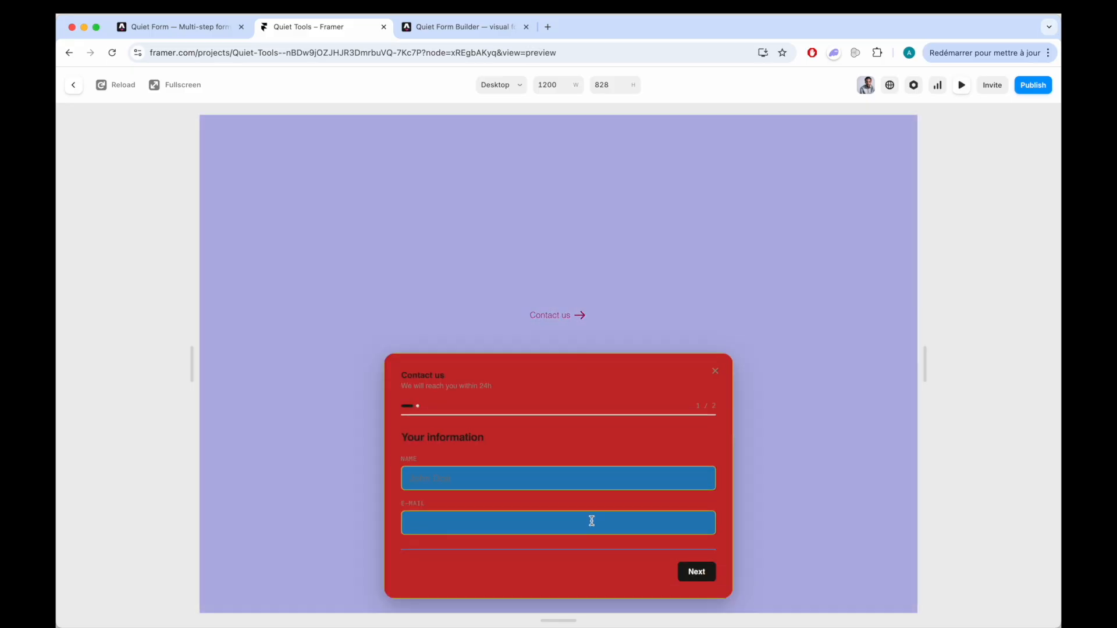
left_click(704, 572)
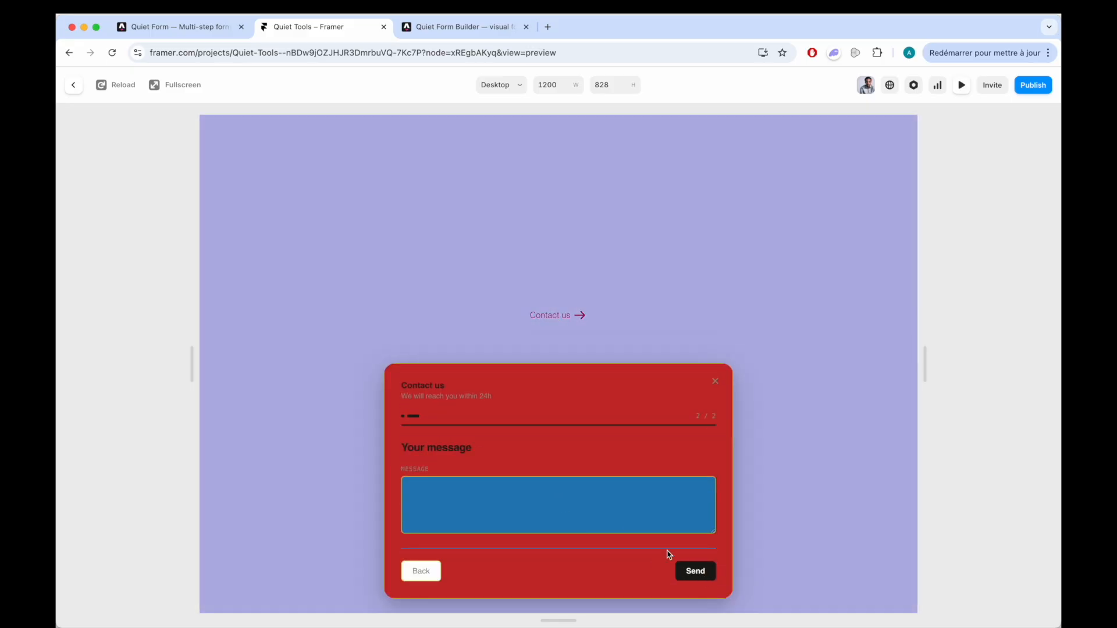
left_click(692, 571)
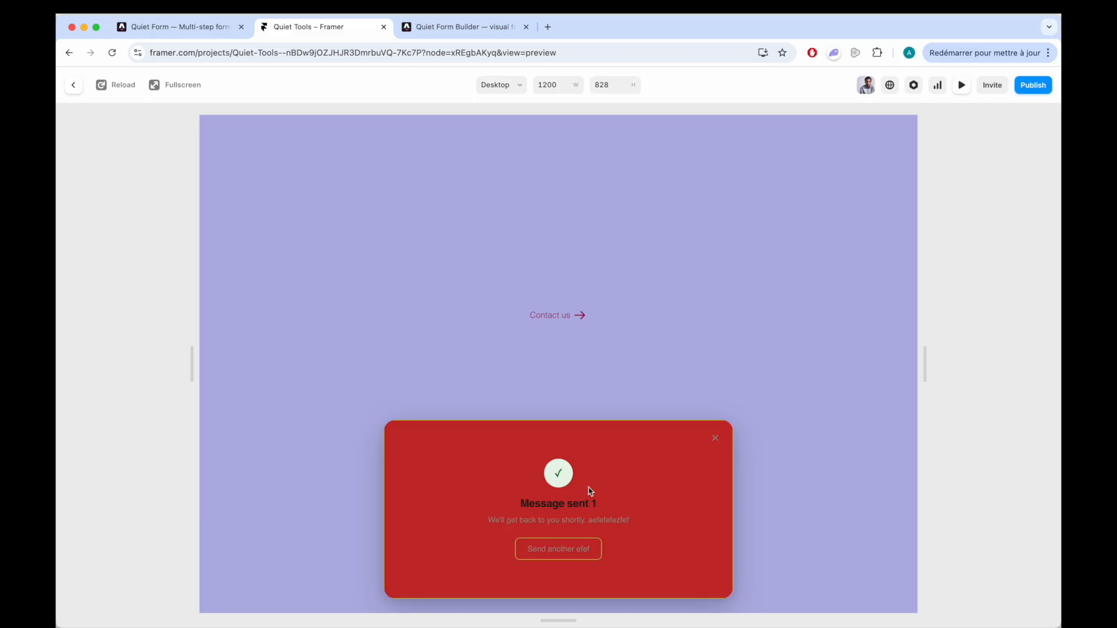
left_click(715, 438)
left_click(78, 94)
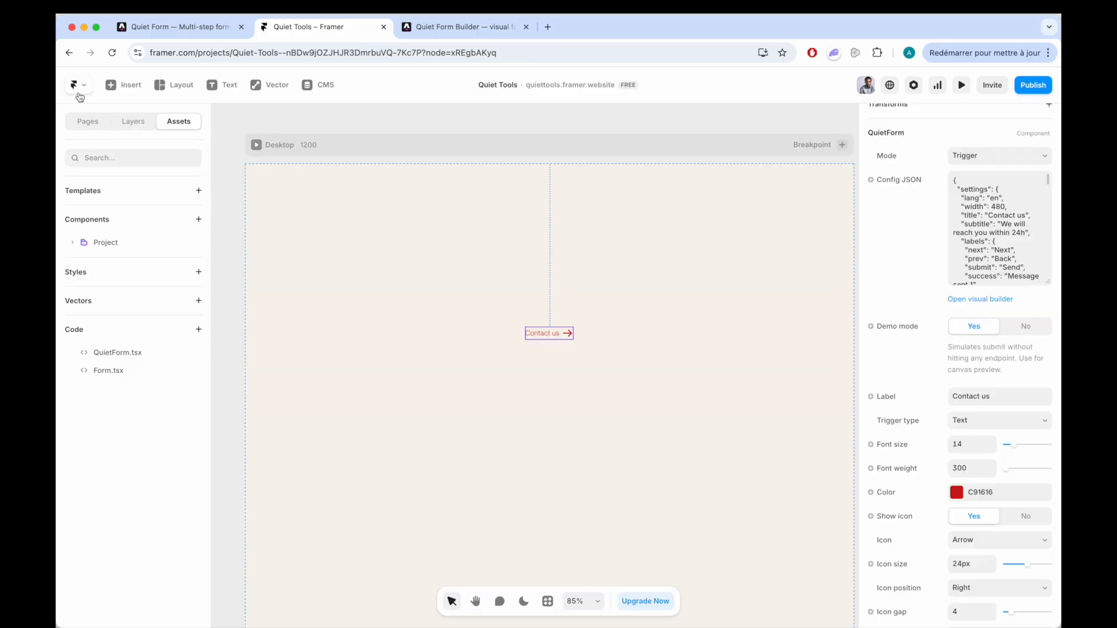
- Turn off the QuietForm component's demo mode and publish the updated website
left_click(1015, 333)
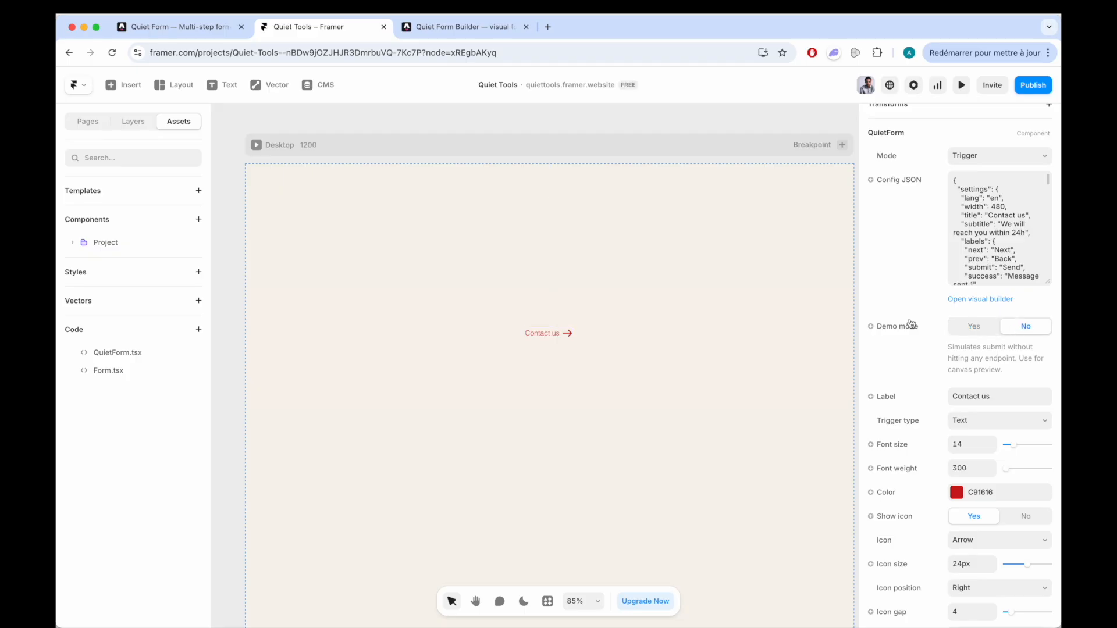
left_click(1037, 89)
left_click(933, 192)
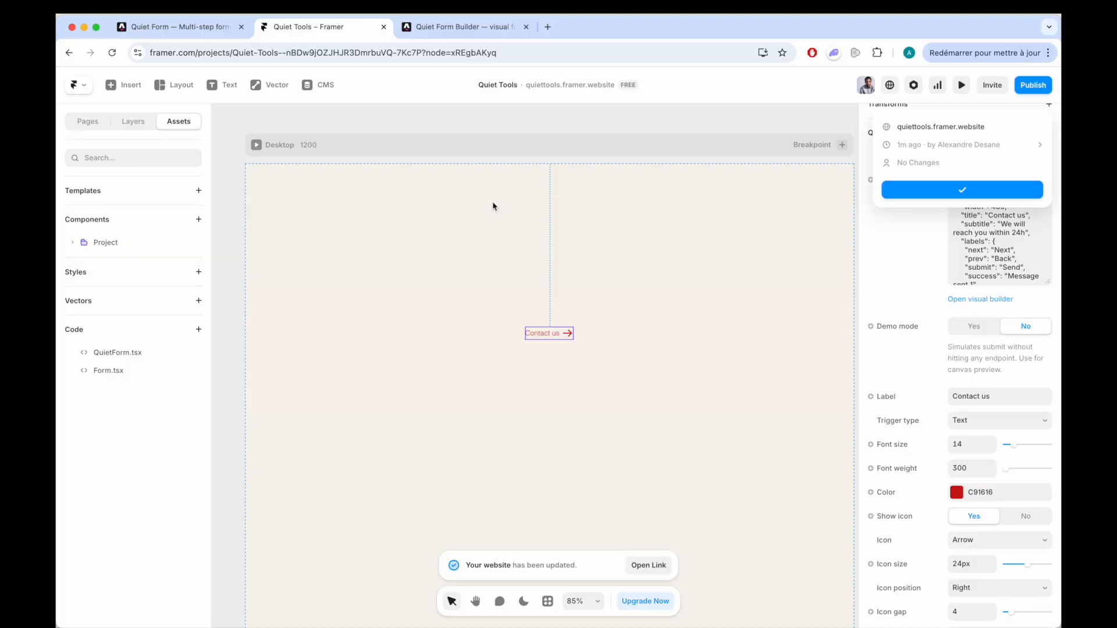
- On the published quiet-form-demo page, open the contact form and complete its first step with the name "Test" and a sample e-mail address
left_click(945, 131)
left_click(472, 28)
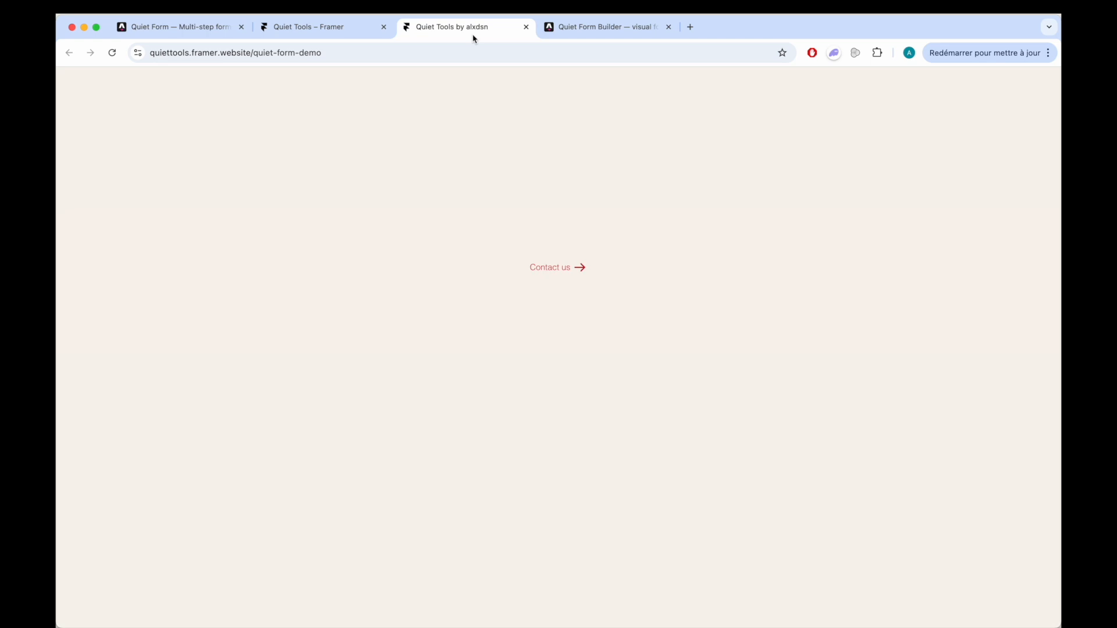
left_click(560, 268)
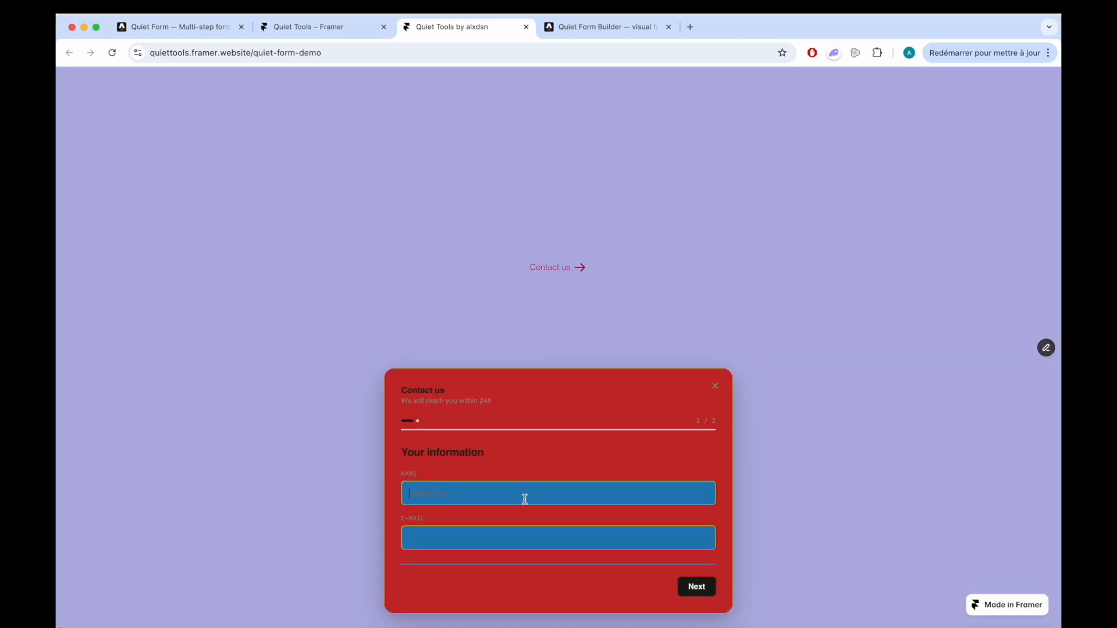
type("Te")
type("effefe@ezezf.gt")
left_click(711, 586)
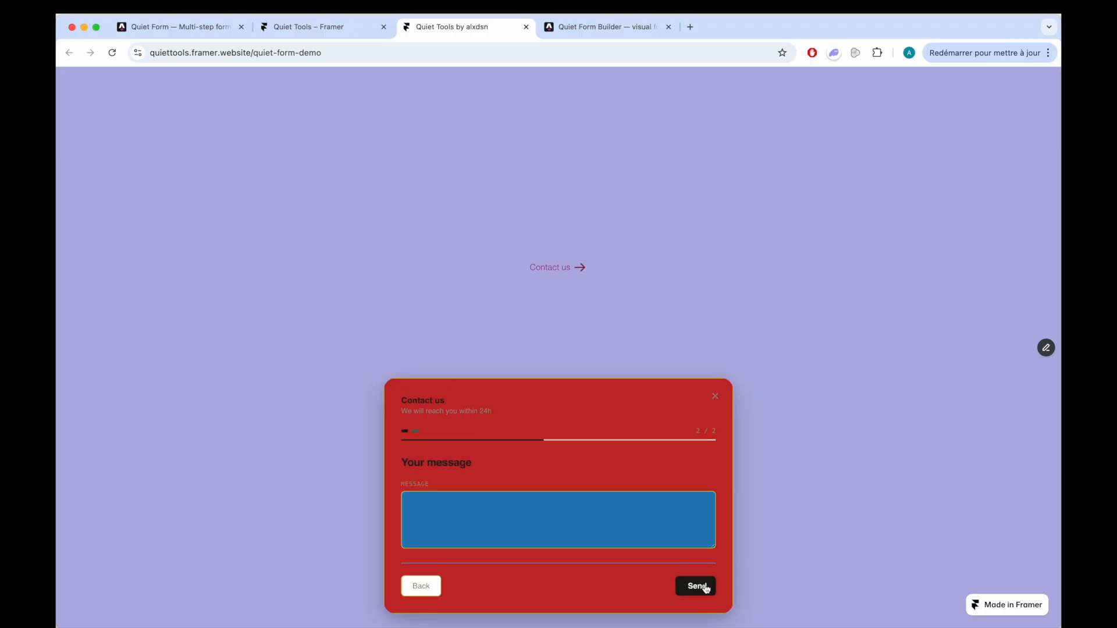
- Send the live form with the message "zzzegezge", and open the received entry's details in the Formspree submissions
left_click(580, 515)
type("zzzegezge")
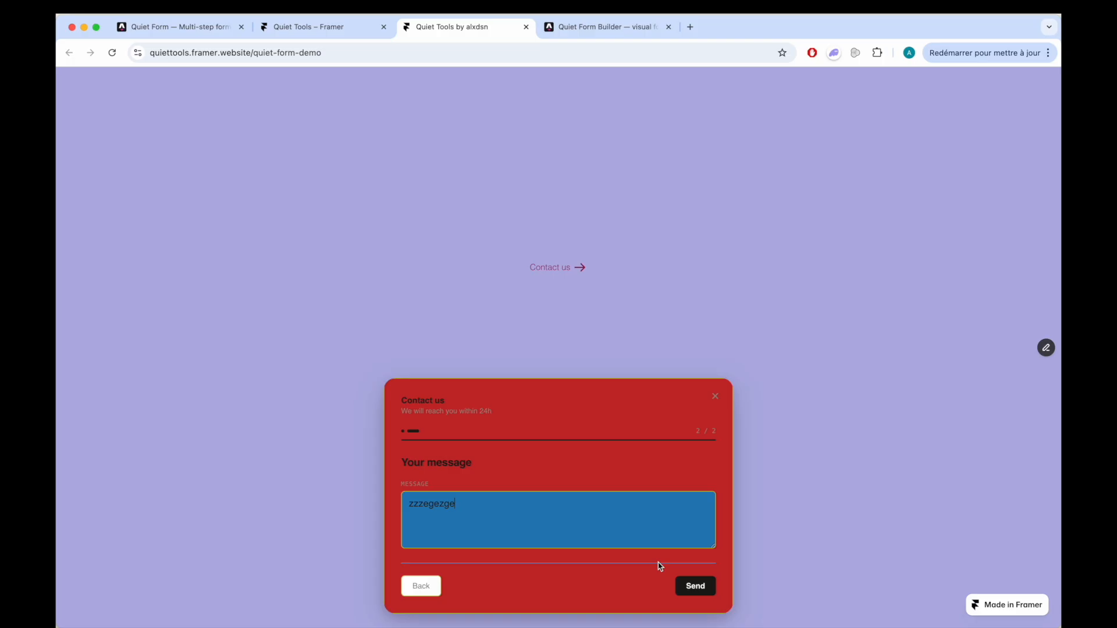
left_click(695, 588)
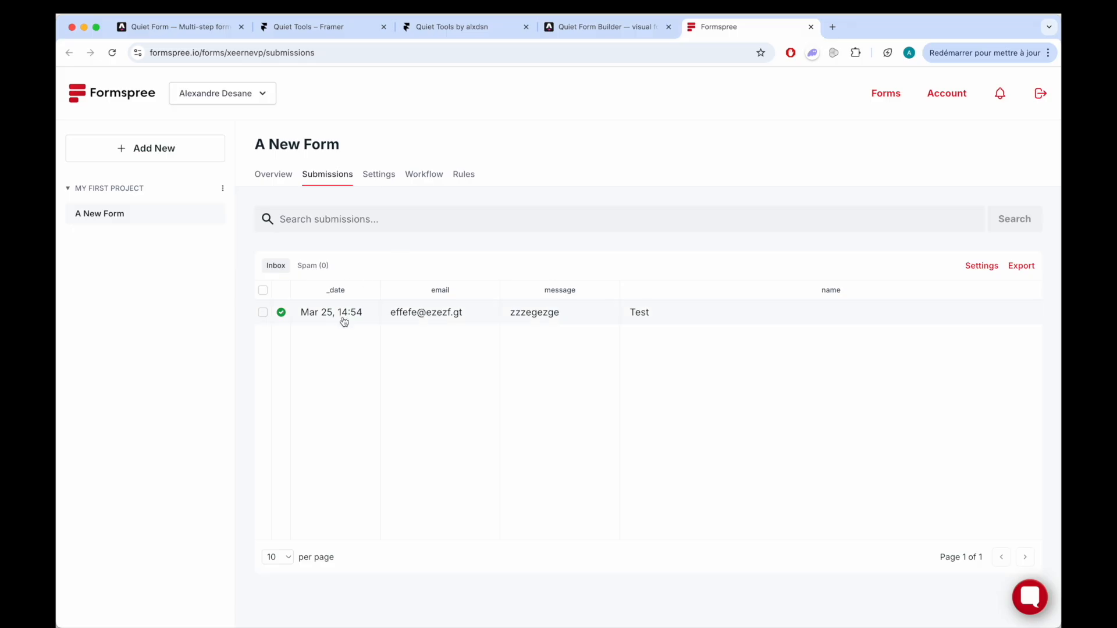
left_click(422, 315)
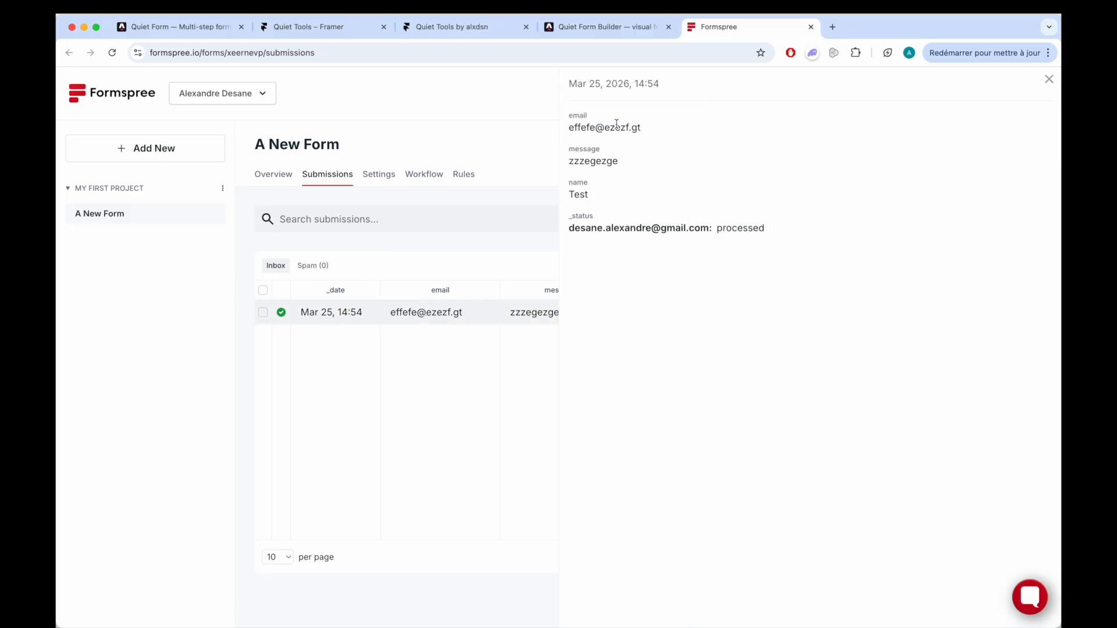